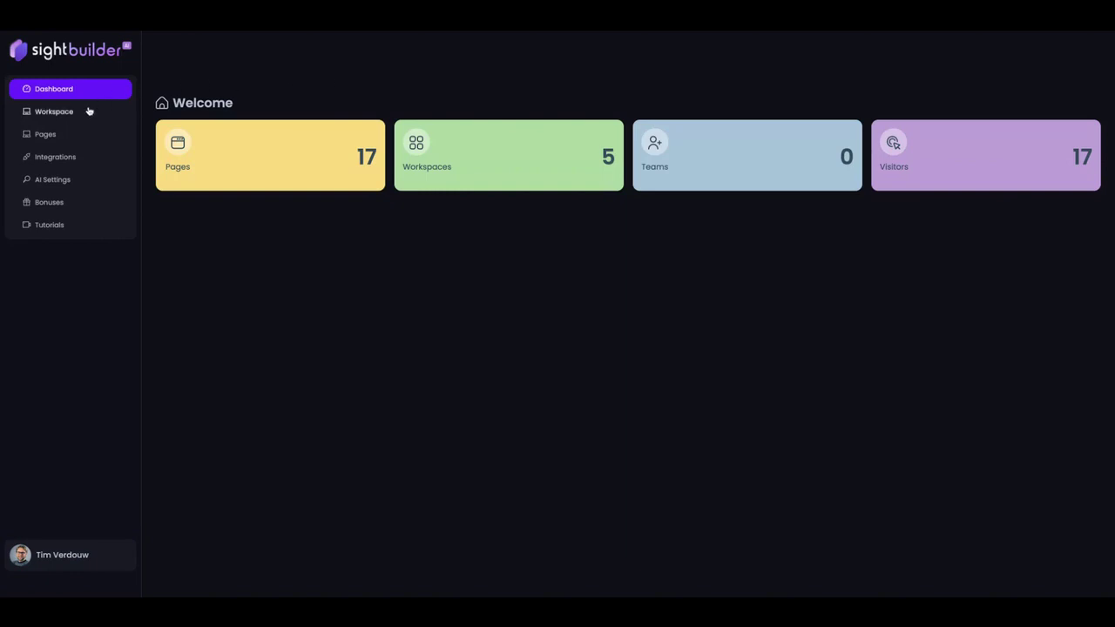
Step: Open the workspace list and examine the name, company, sub domain and custom domain fields of the new-workspace form
{"action": "left_click", "coordinate": [28, 114]}
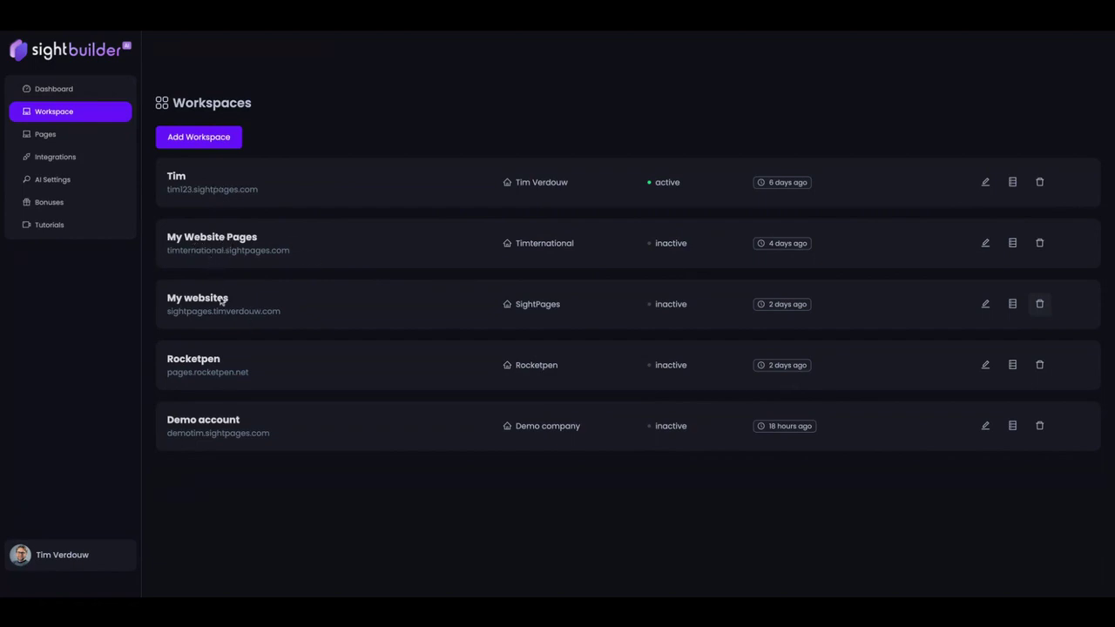
{"action": "left_click", "coordinate": [199, 138]}
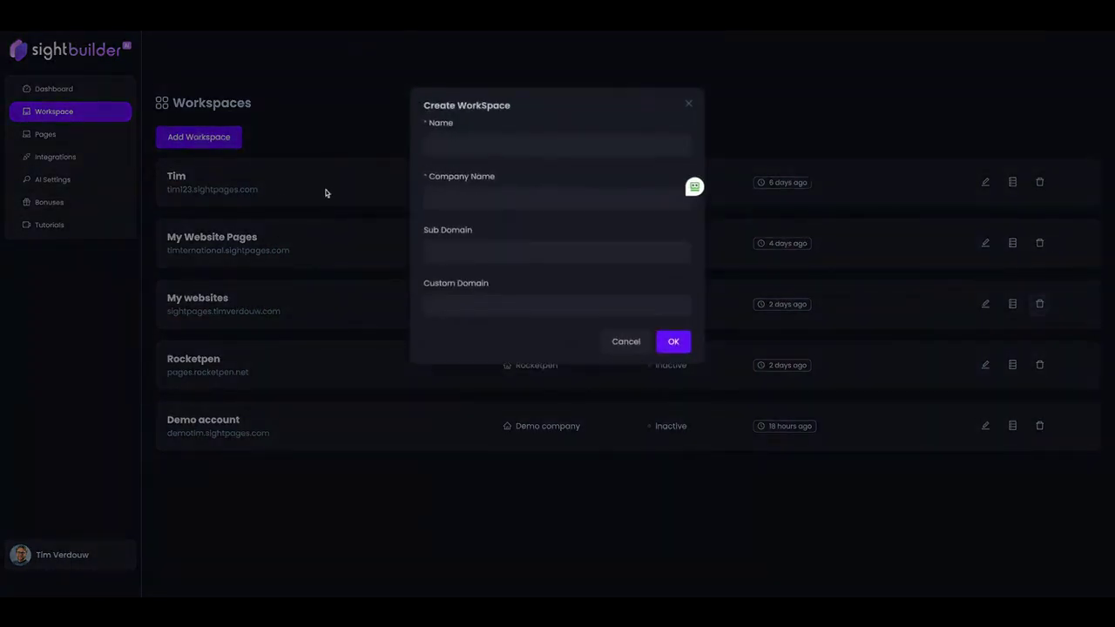
{"action": "left_click", "coordinate": [465, 146]}
{"action": "left_click", "coordinate": [454, 200]}
{"action": "left_click", "coordinate": [447, 246]}
{"action": "left_click", "coordinate": [446, 301]}
{"action": "left_click", "coordinate": [686, 105]}
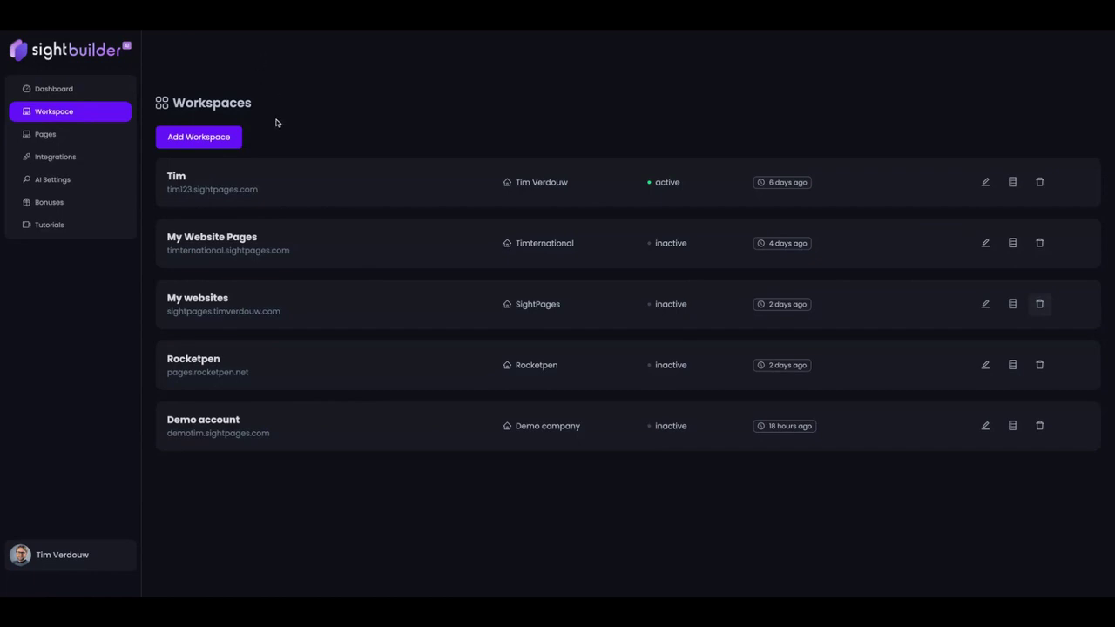
Step: View the custom domain DNS setup instructions for the first workspace in the list
{"action": "left_click", "coordinate": [1011, 182]}
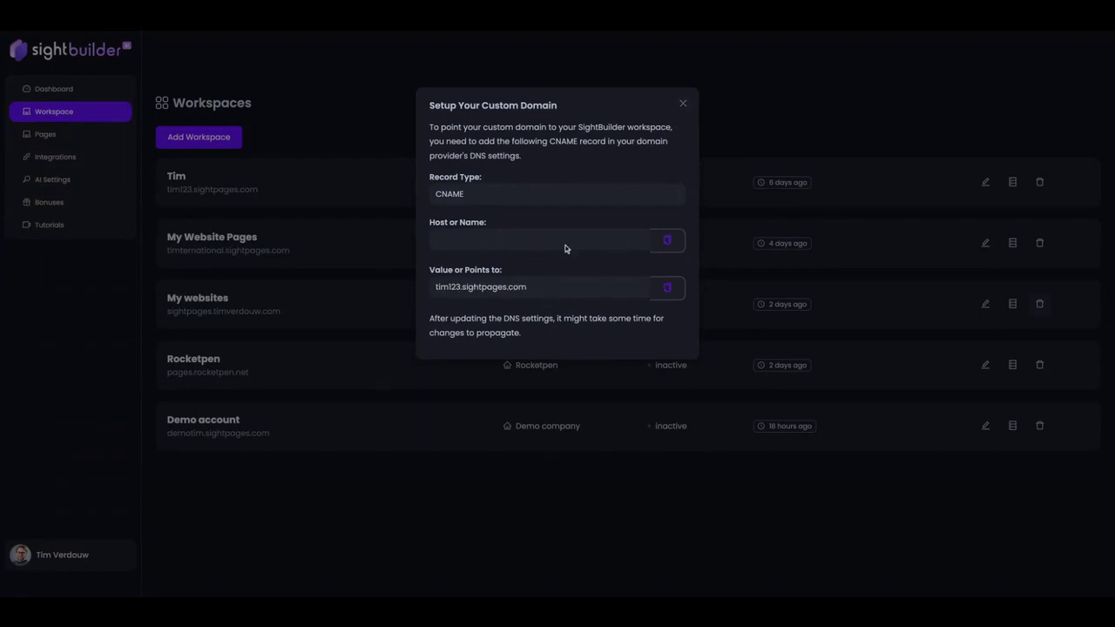
{"action": "left_click", "coordinate": [683, 105]}
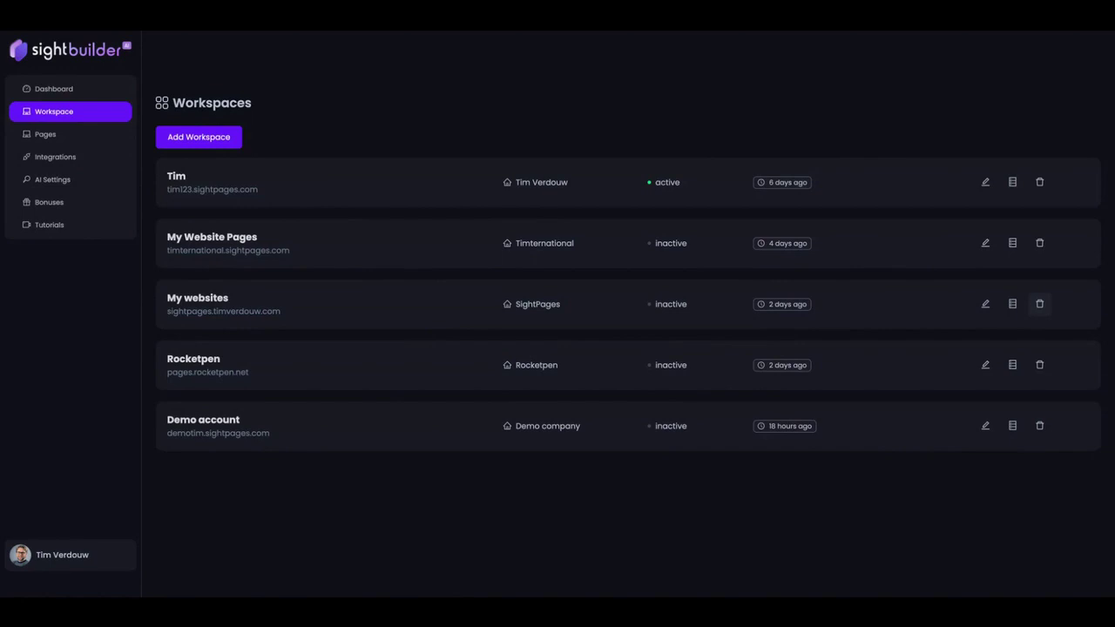
Step: Start creating a new page with AI in the Demo account workspace
{"action": "left_click", "coordinate": [39, 136]}
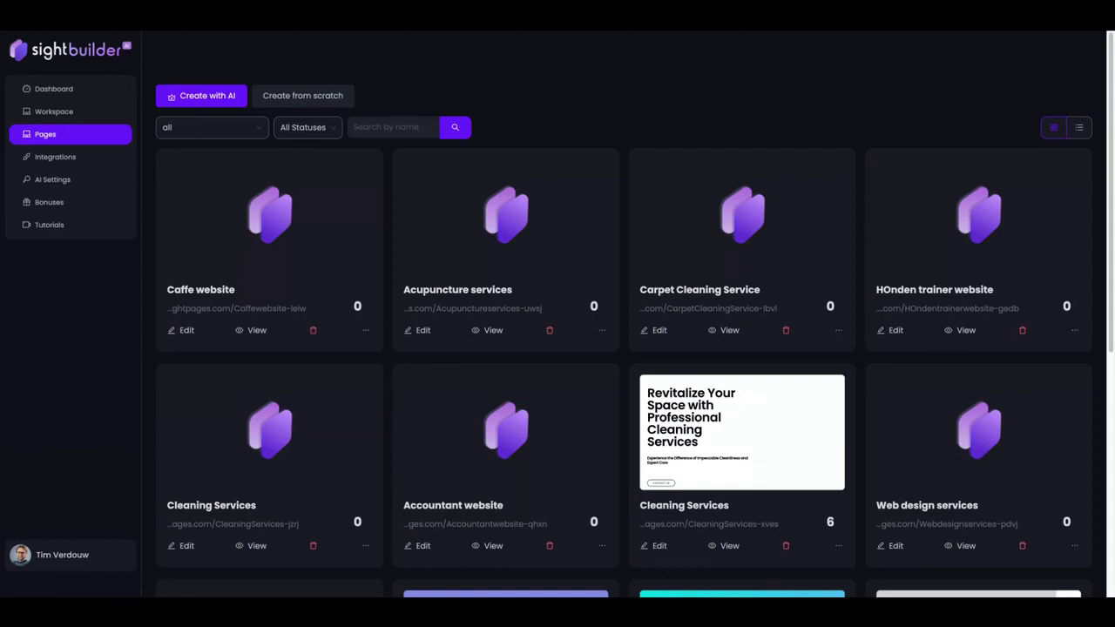
{"action": "left_click", "coordinate": [210, 97]}
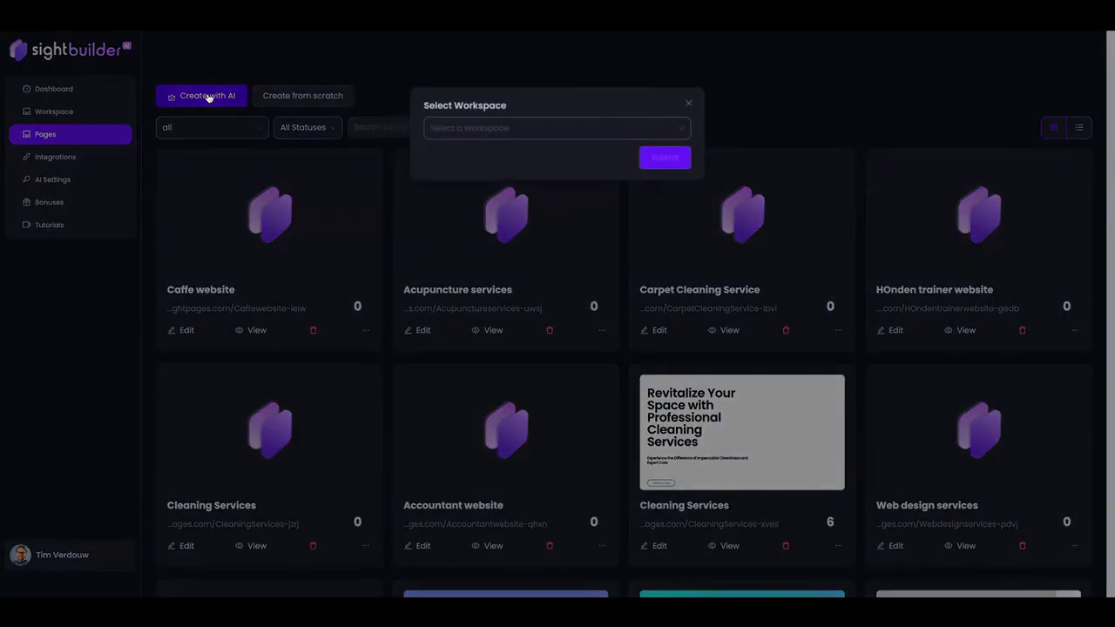
{"action": "left_click", "coordinate": [687, 104]}
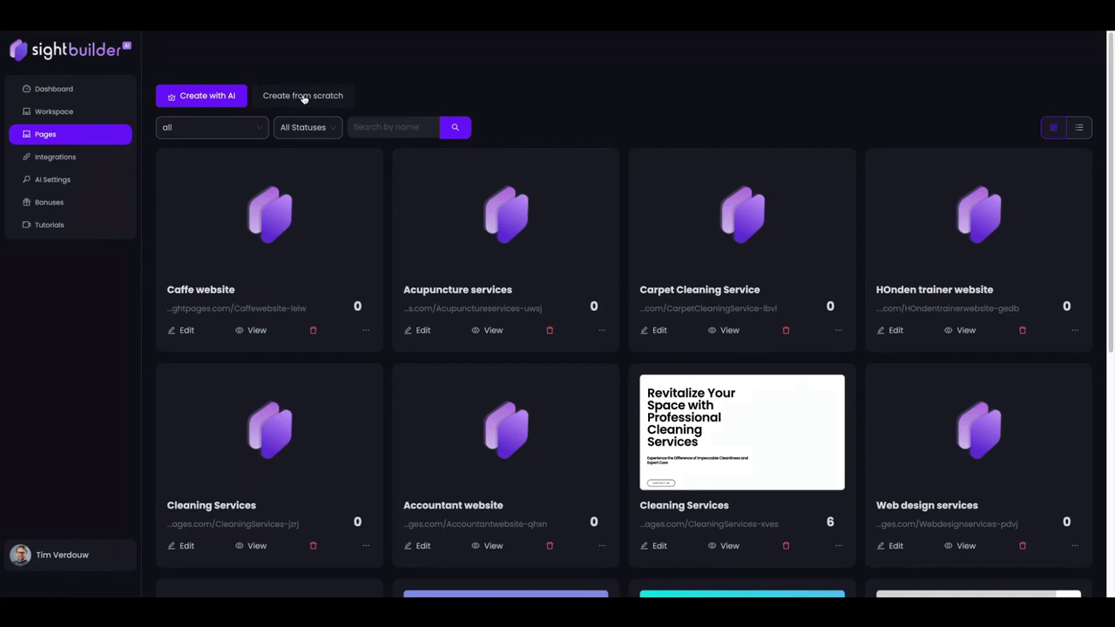
{"action": "left_click", "coordinate": [206, 97]}
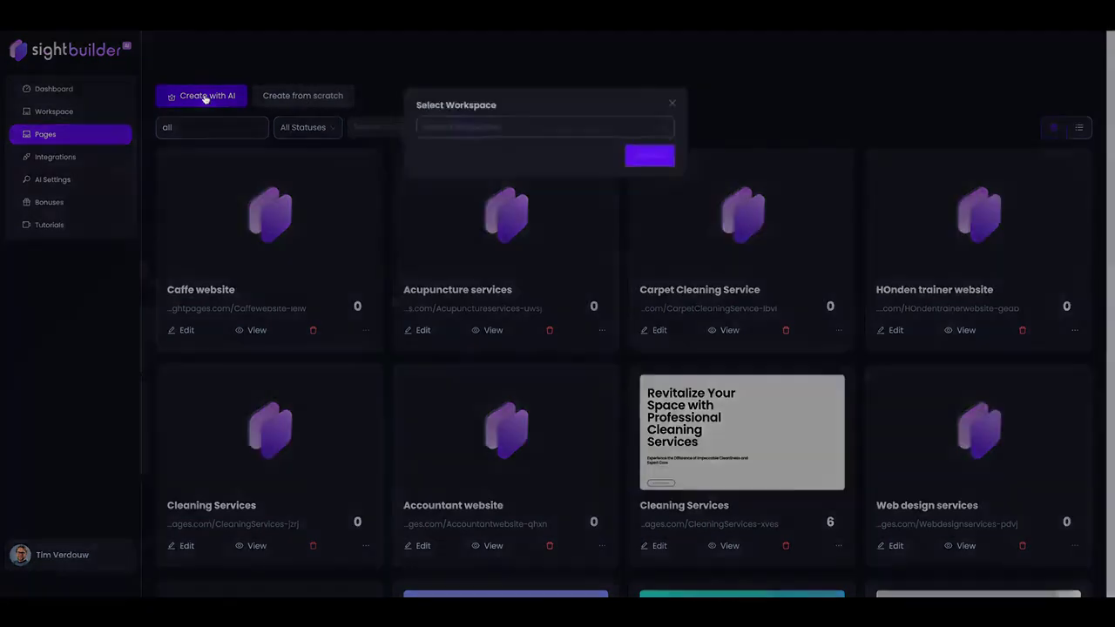
{"action": "left_click", "coordinate": [583, 131]}
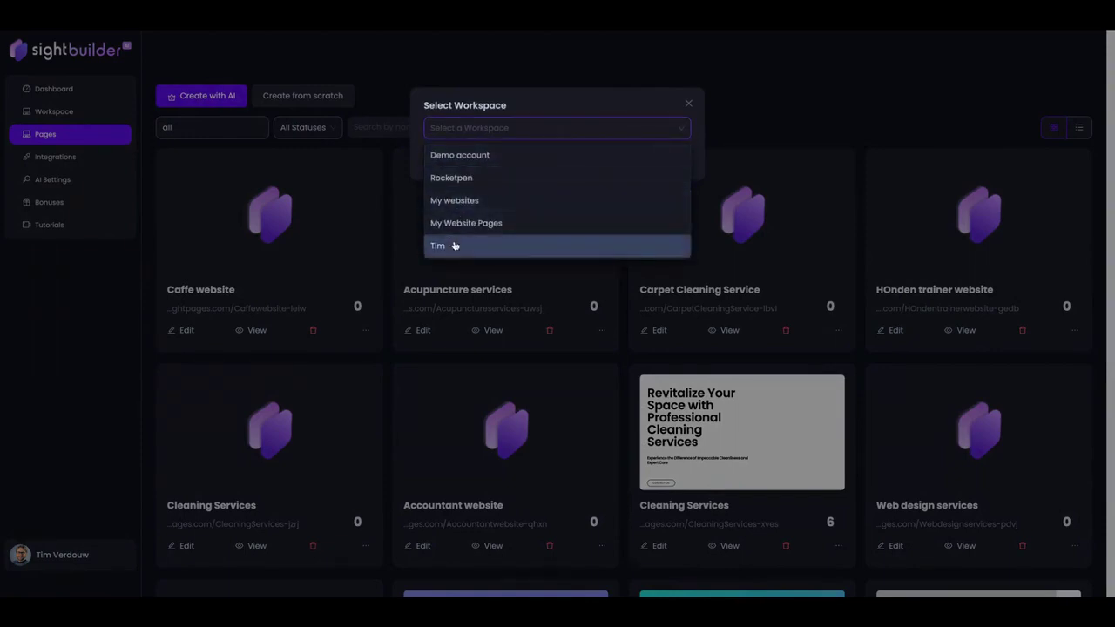
{"action": "left_click", "coordinate": [466, 157]}
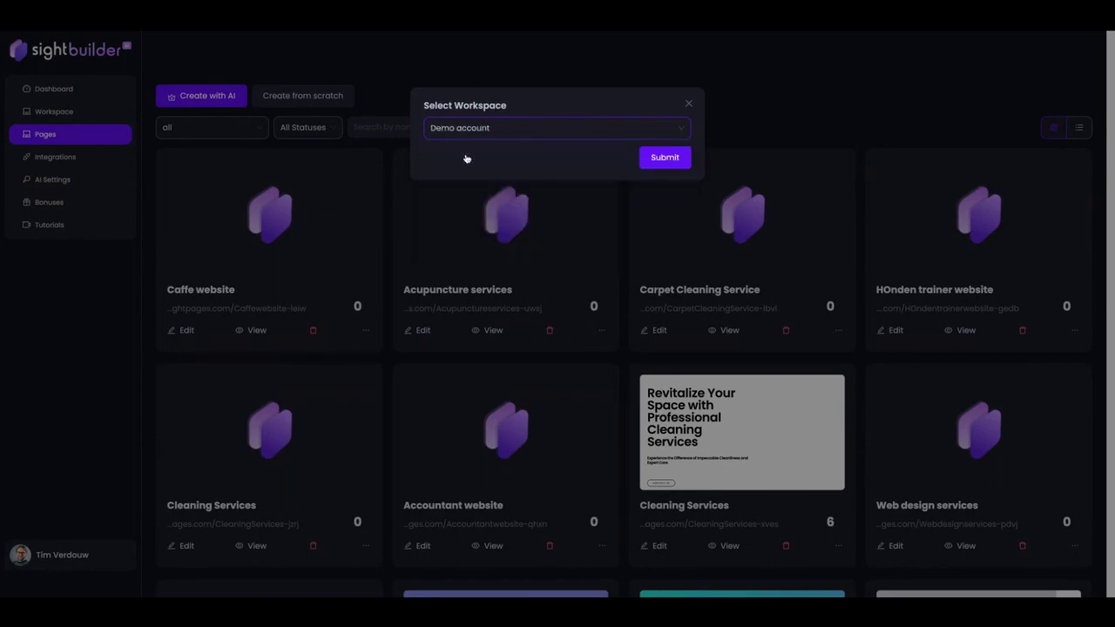
{"action": "left_click", "coordinate": [663, 164]}
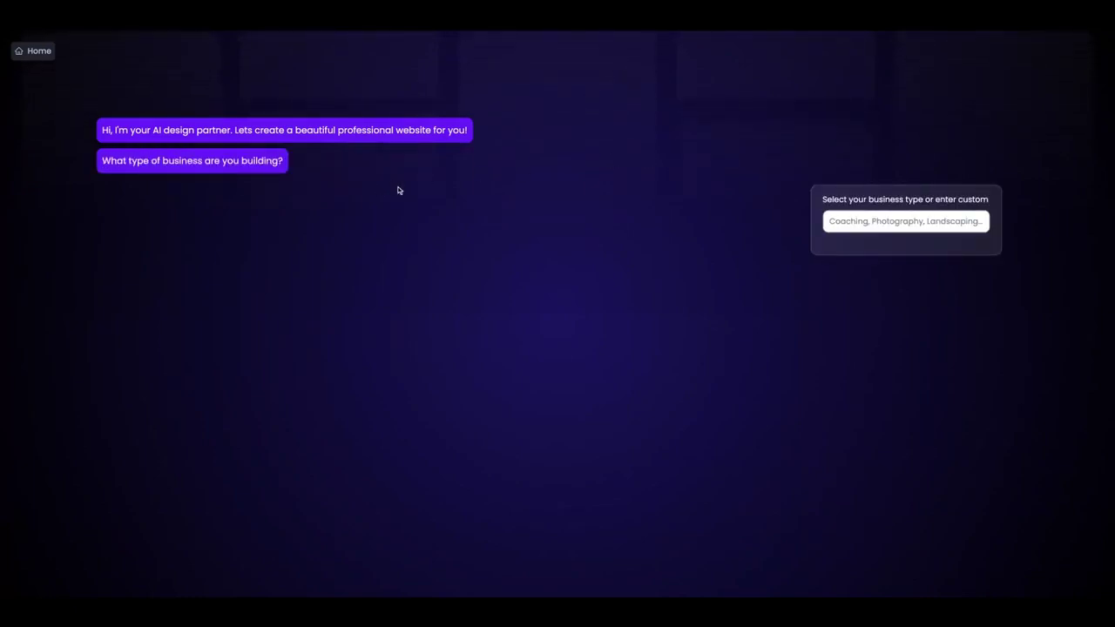
Step: Give the AI design partner Golf Instructor as the business type and Golf2Go as the business name
{"action": "left_click", "coordinate": [884, 224]}
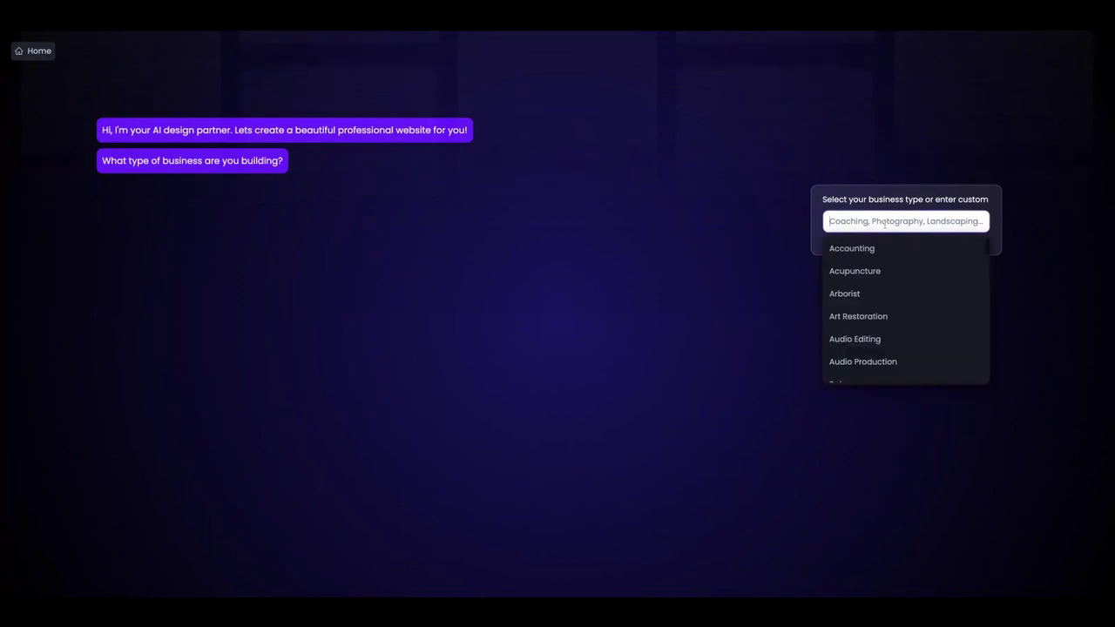
{"action": "type", "text": "Golf Instructor"}
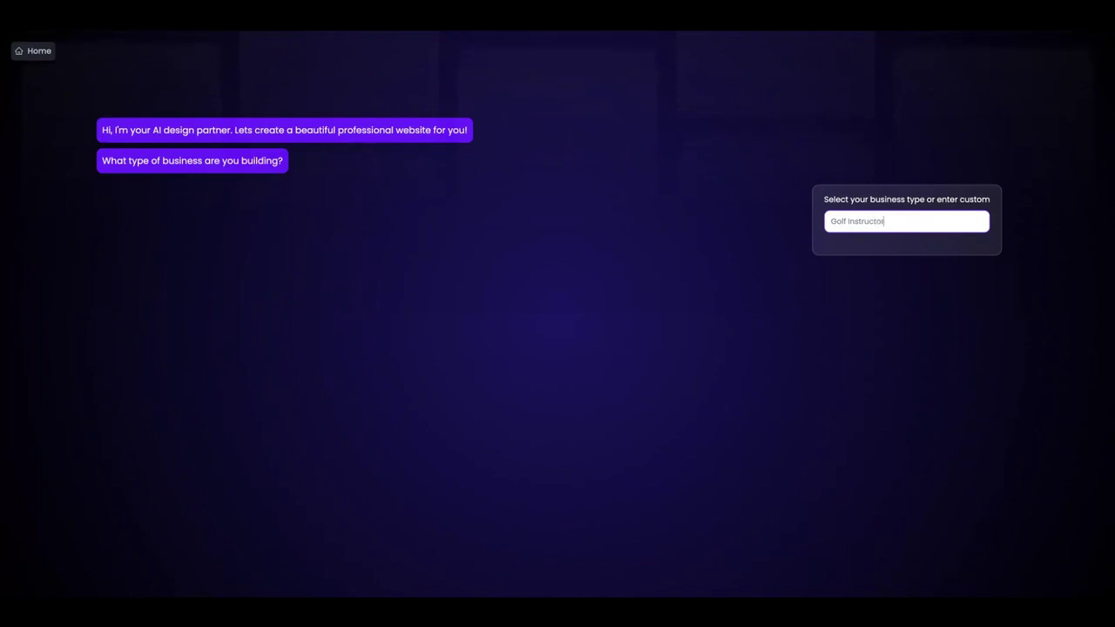
{"action": "key", "text": "Return"}
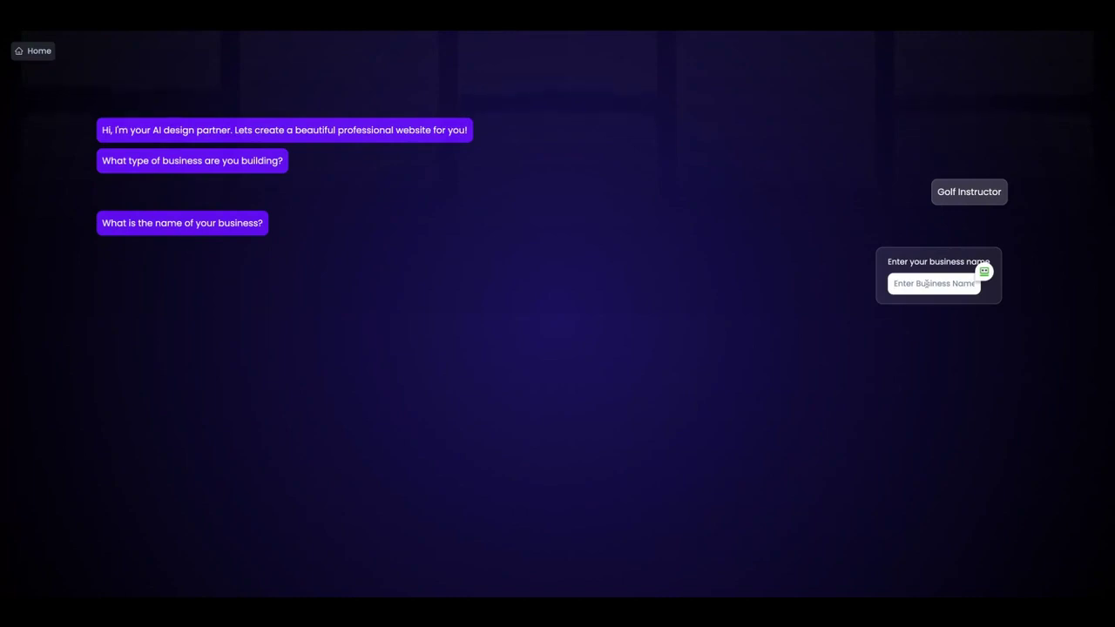
{"action": "left_click", "coordinate": [926, 284]}
{"action": "type", "text": "Golf2Go"}
{"action": "key", "text": "Return"}
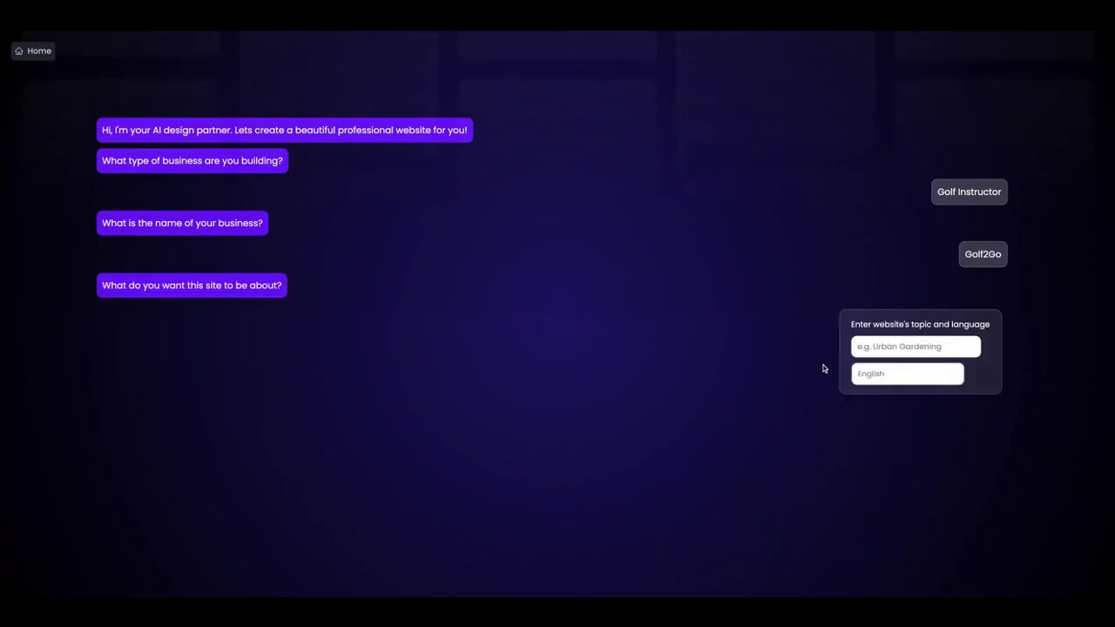
Step: Set the website topic to Golf instructor, keep English as the language, and submit the suggested section outline
{"action": "left_click", "coordinate": [886, 378]}
{"action": "scroll", "coordinate": [871, 462], "scroll_direction": "down", "scroll_amount": 2}
{"action": "scroll", "coordinate": [871, 462], "scroll_direction": "up", "scroll_amount": 2}
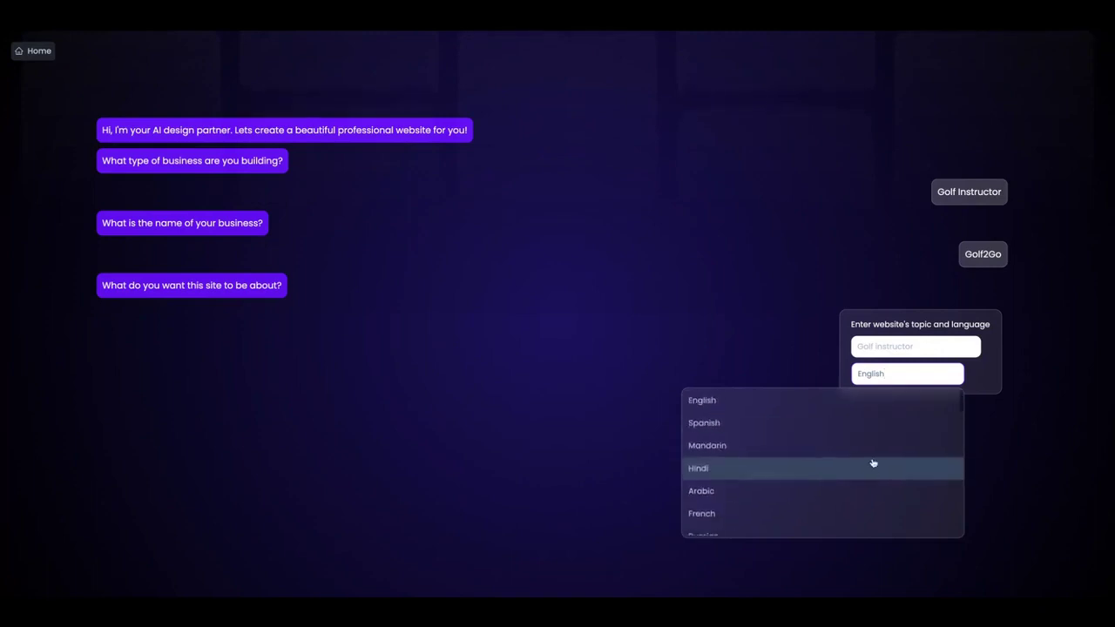
{"action": "left_click", "coordinate": [945, 346]}
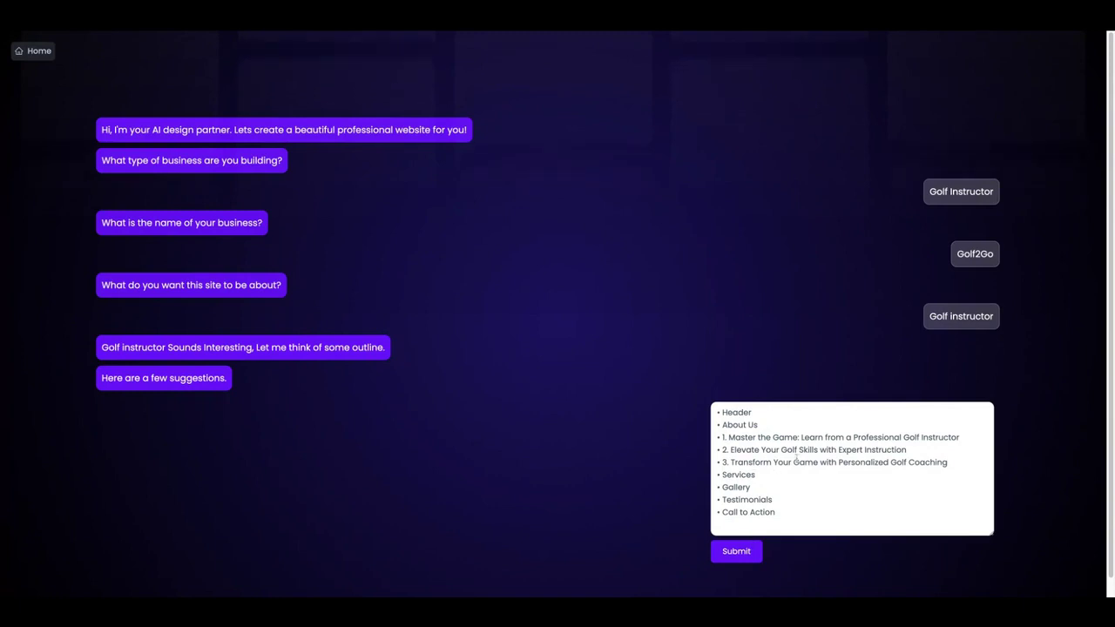
{"action": "left_click", "coordinate": [750, 549]}
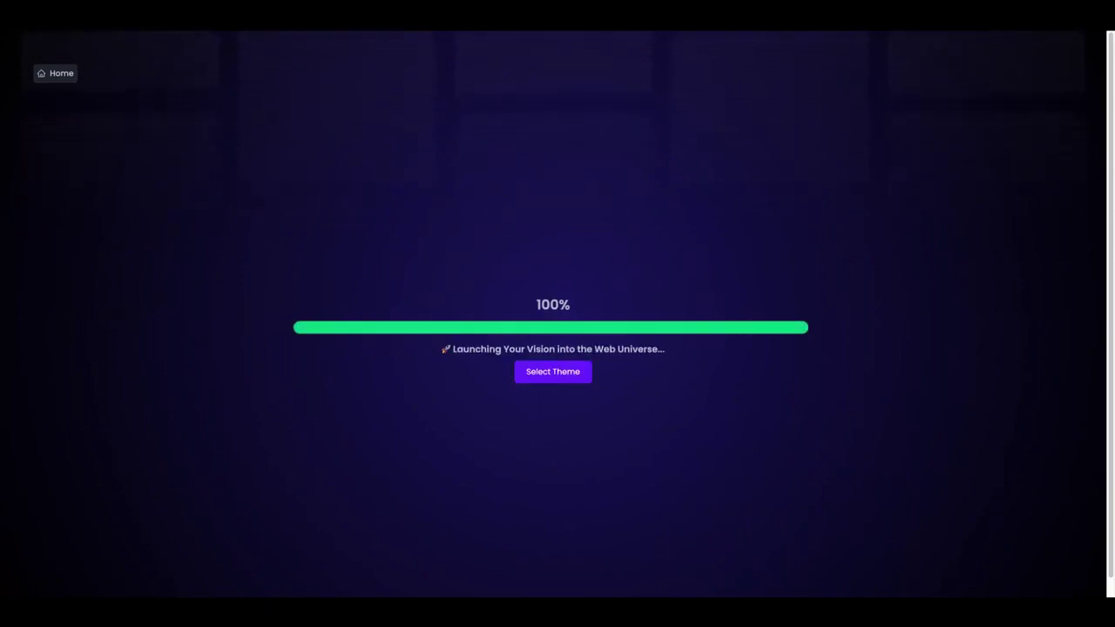
Step: Look through the available themes and create the page with the preselected food delivery theme
{"action": "left_click", "coordinate": [552, 374]}
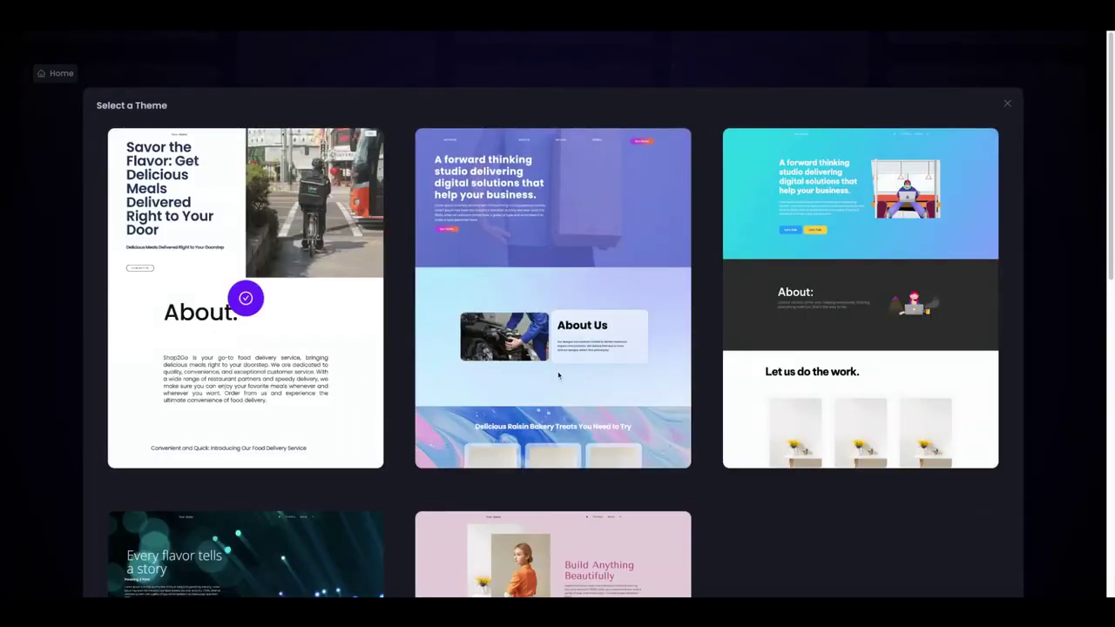
{"action": "scroll", "coordinate": [559, 375], "scroll_direction": "down", "scroll_amount": 3}
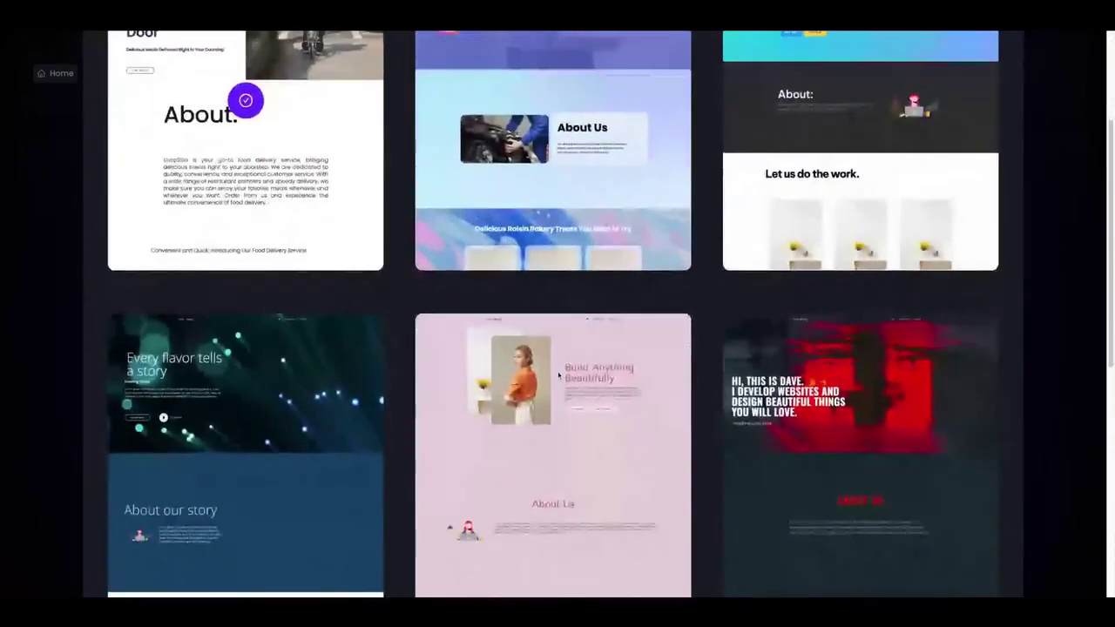
{"action": "scroll", "coordinate": [301, 290], "scroll_direction": "up", "scroll_amount": 3}
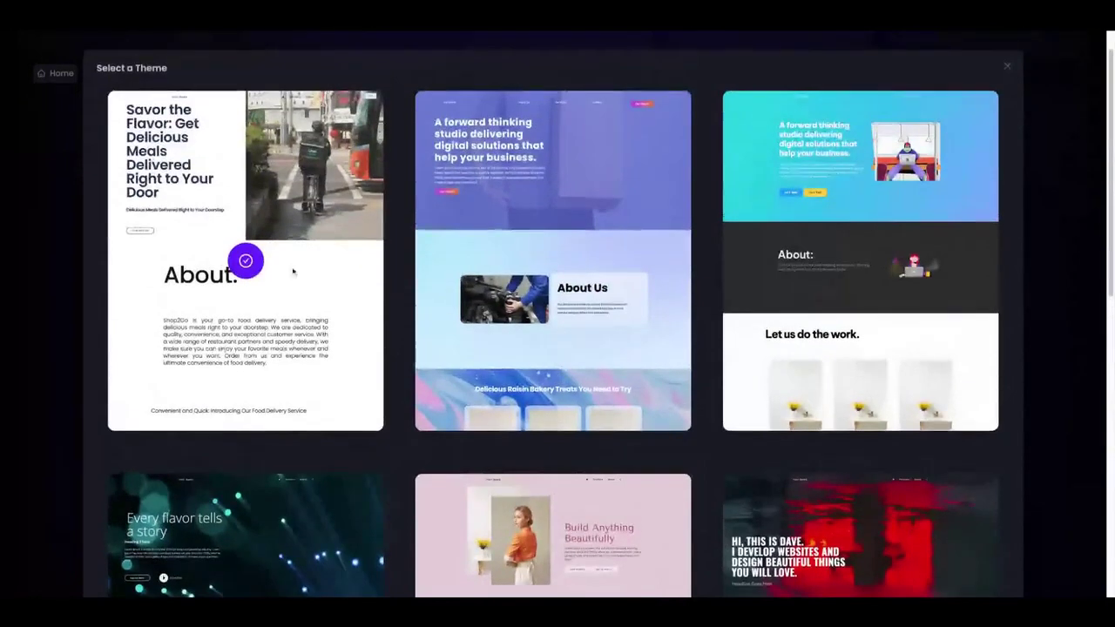
{"action": "scroll", "coordinate": [933, 530], "scroll_direction": "down", "scroll_amount": 9}
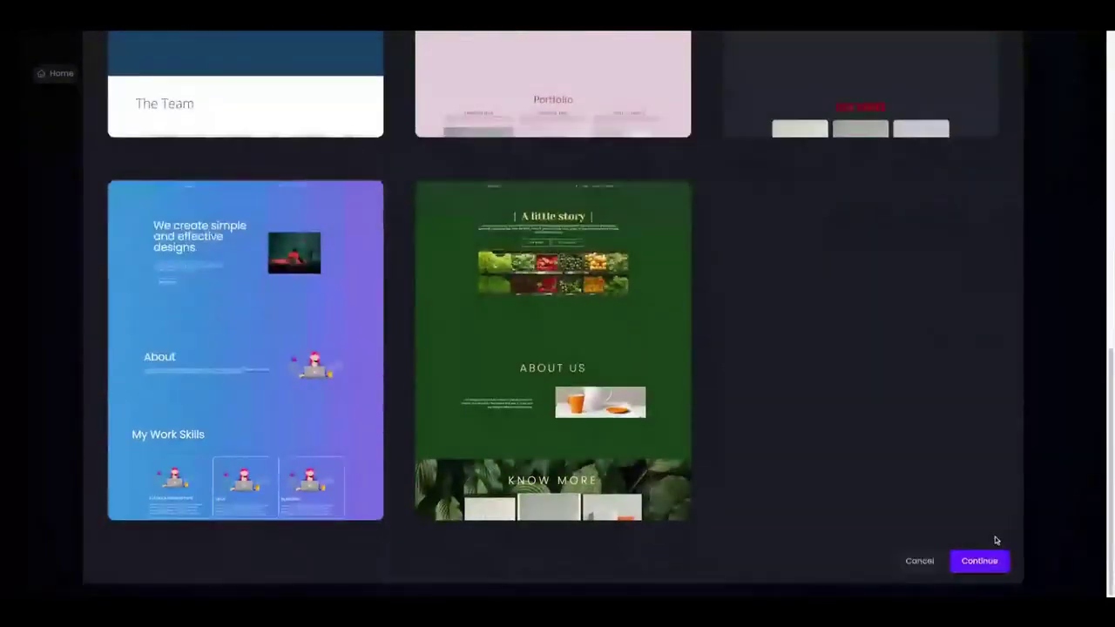
{"action": "left_click", "coordinate": [980, 562]}
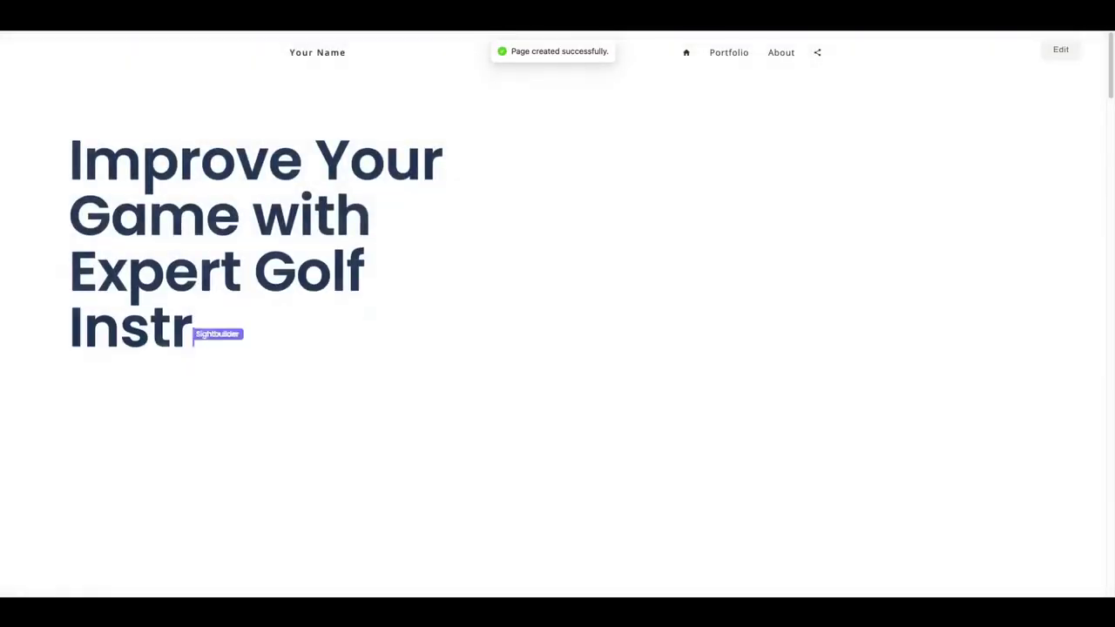
Step: Look through the generated golf page, from the hero section down to the coaching sections and beyond
{"action": "scroll", "coordinate": [558, 314], "scroll_direction": "down", "scroll_amount": 5}
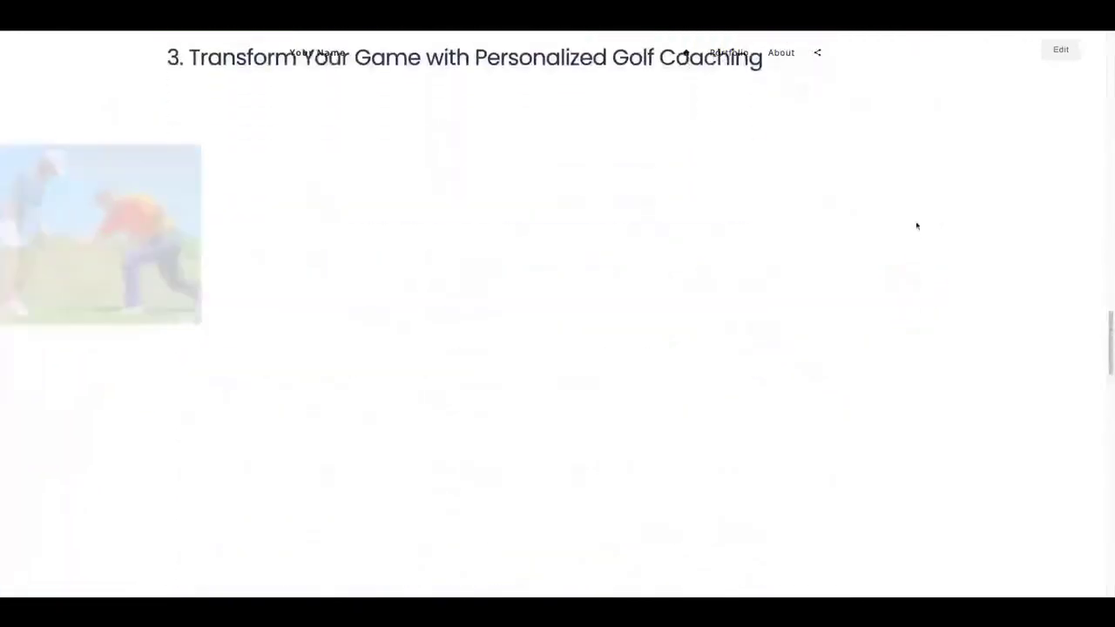
{"action": "scroll", "coordinate": [794, 225], "scroll_direction": "up", "scroll_amount": 10}
{"action": "scroll", "coordinate": [794, 226], "scroll_direction": "up", "scroll_amount": 15}
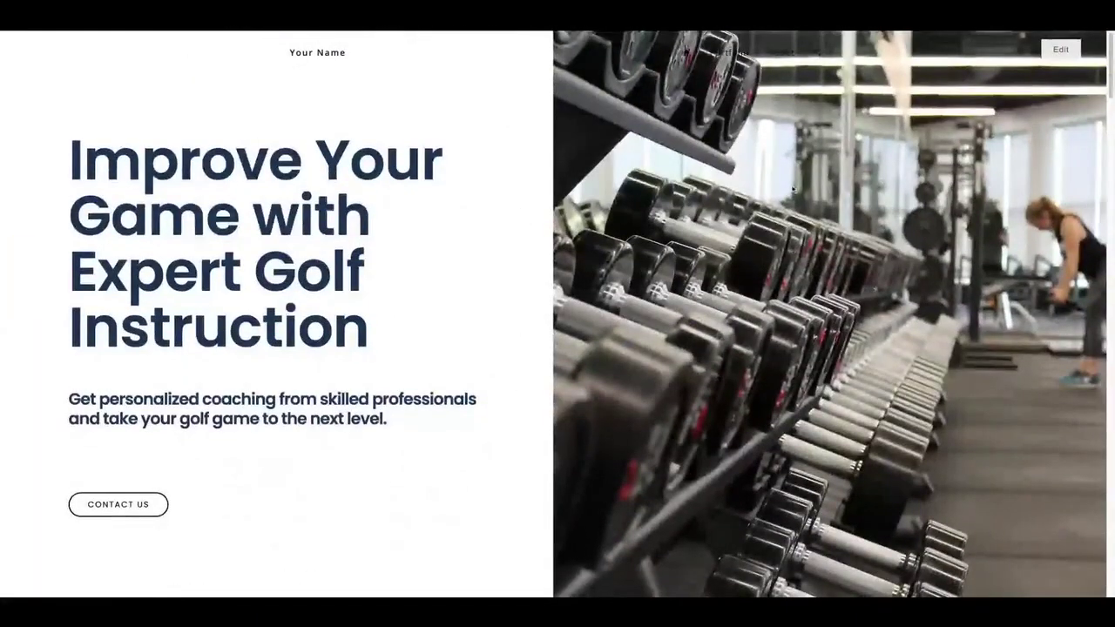
{"action": "scroll", "coordinate": [794, 257], "scroll_direction": "down", "scroll_amount": 20}
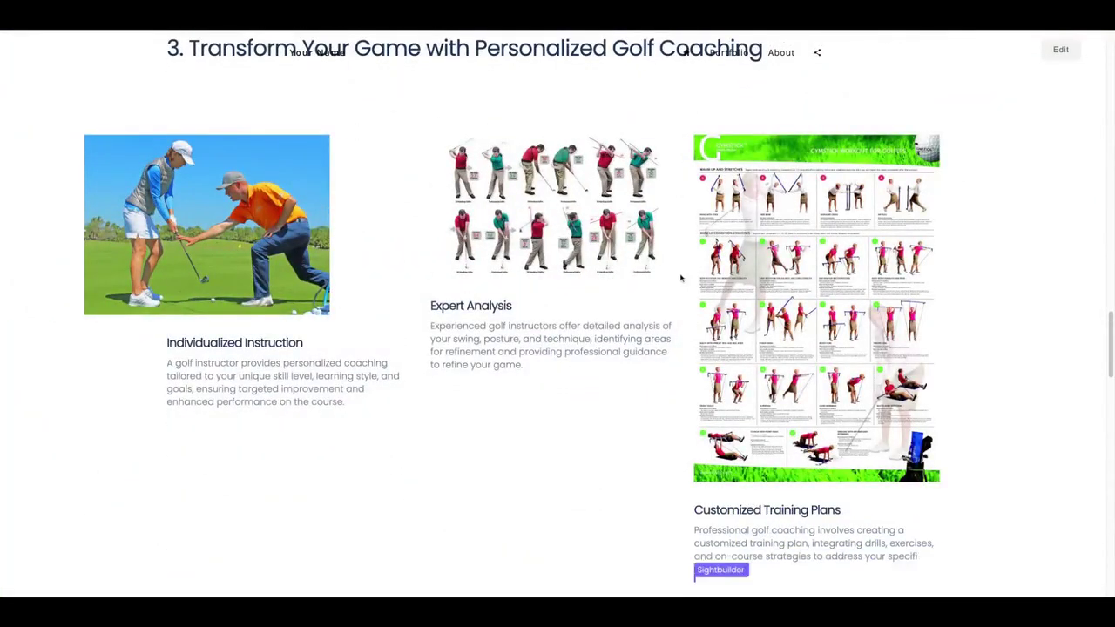
{"action": "scroll", "coordinate": [683, 279], "scroll_direction": "down", "scroll_amount": 2}
{"action": "scroll", "coordinate": [690, 287], "scroll_direction": "down", "scroll_amount": 5}
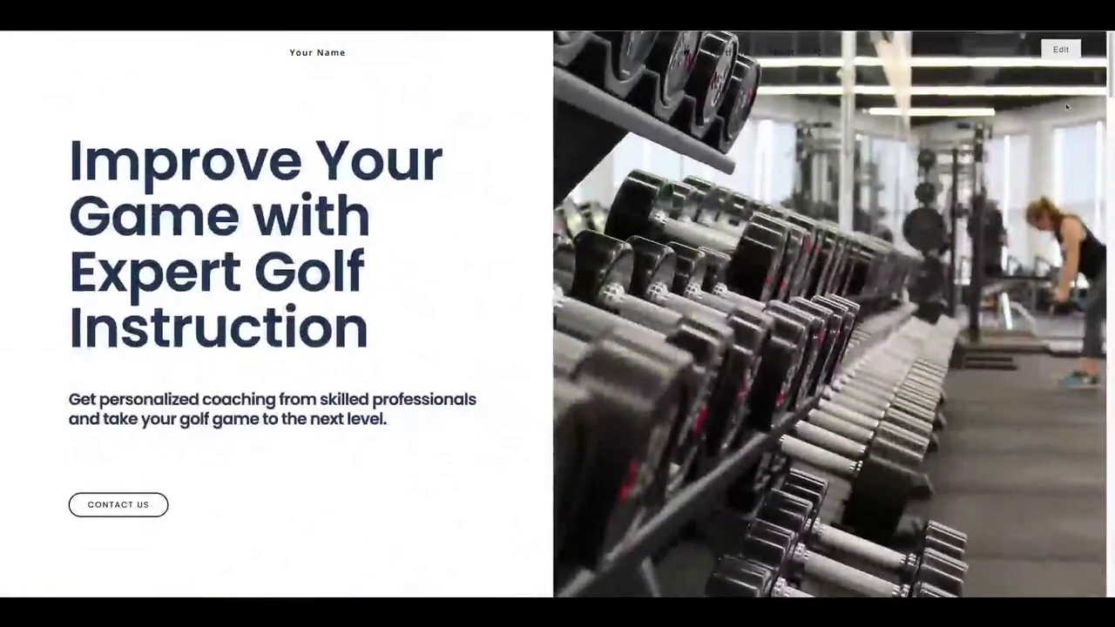
Step: Open the page for editing and replace the hero's background image with the golfer in the green shirt from a media search for golf
{"action": "left_click", "coordinate": [1060, 50]}
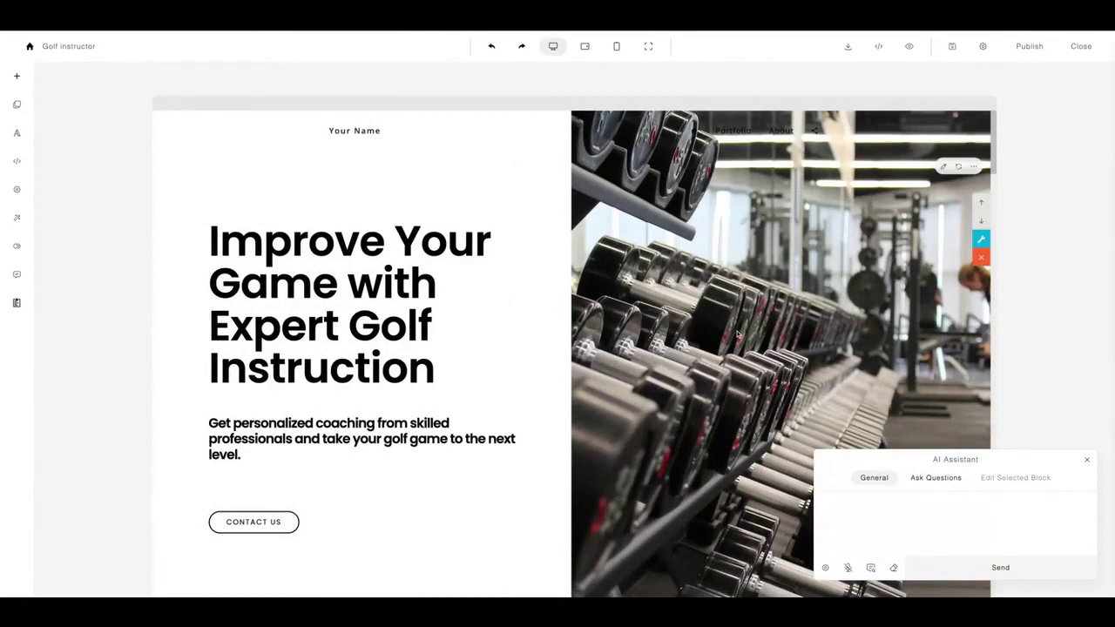
{"action": "left_click", "coordinate": [692, 305]}
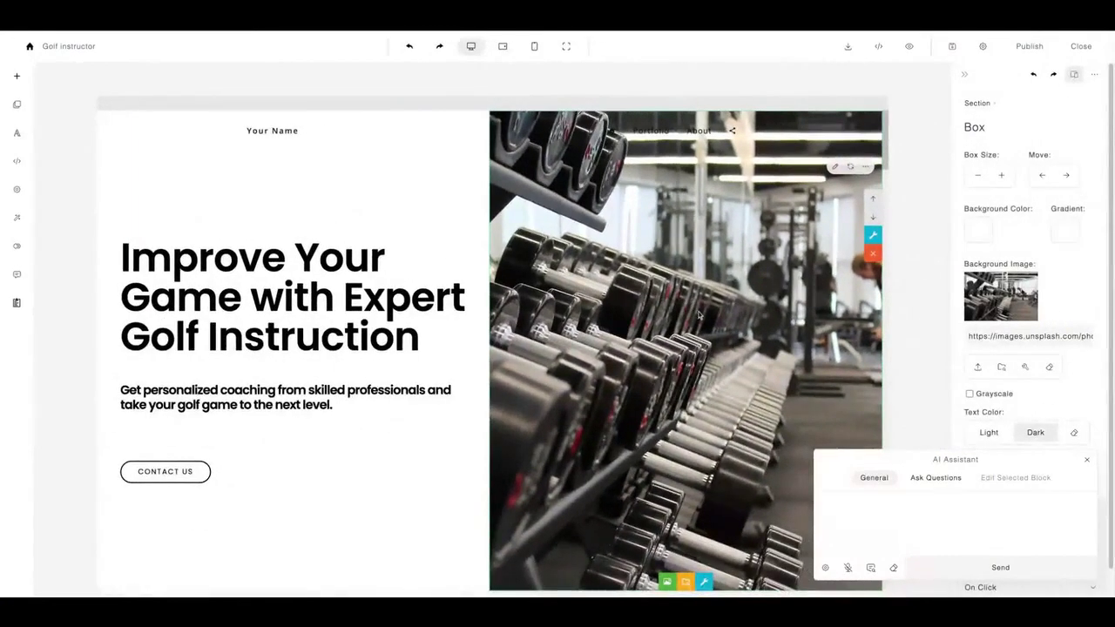
{"action": "left_click", "coordinate": [1001, 367]}
{"action": "left_click", "coordinate": [218, 102]}
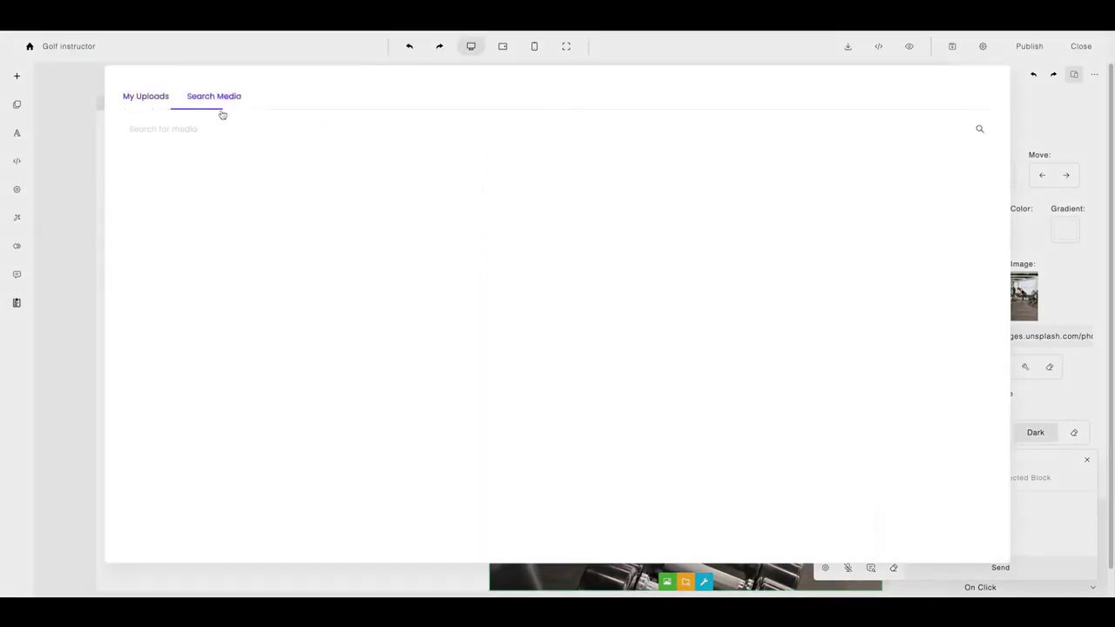
{"action": "type", "text": "golf"}
{"action": "key", "text": "Return"}
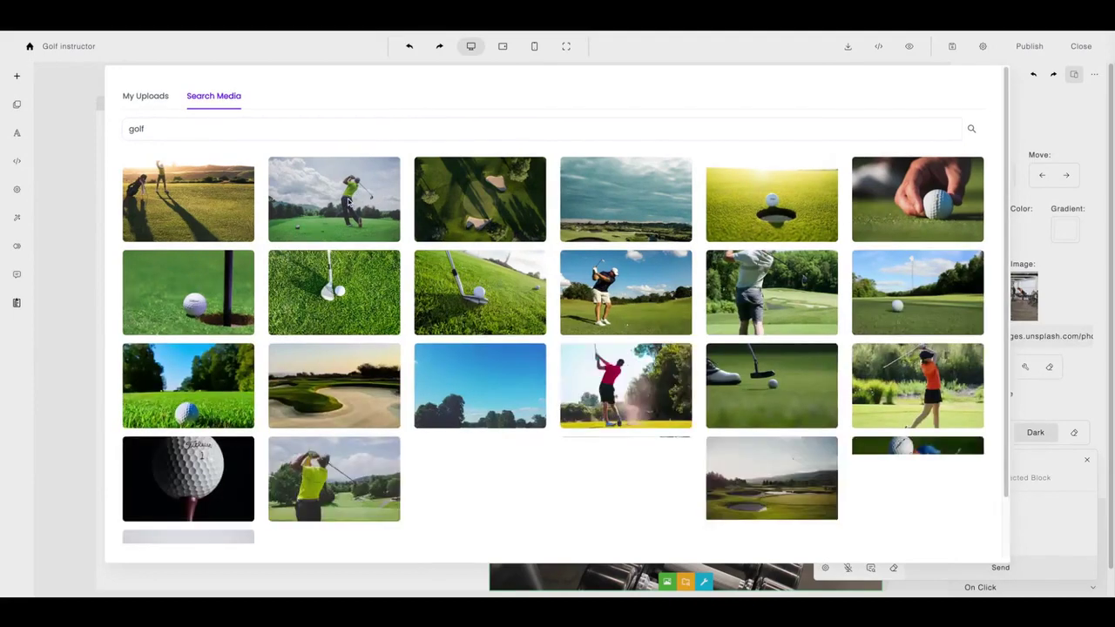
{"action": "left_click", "coordinate": [352, 178]}
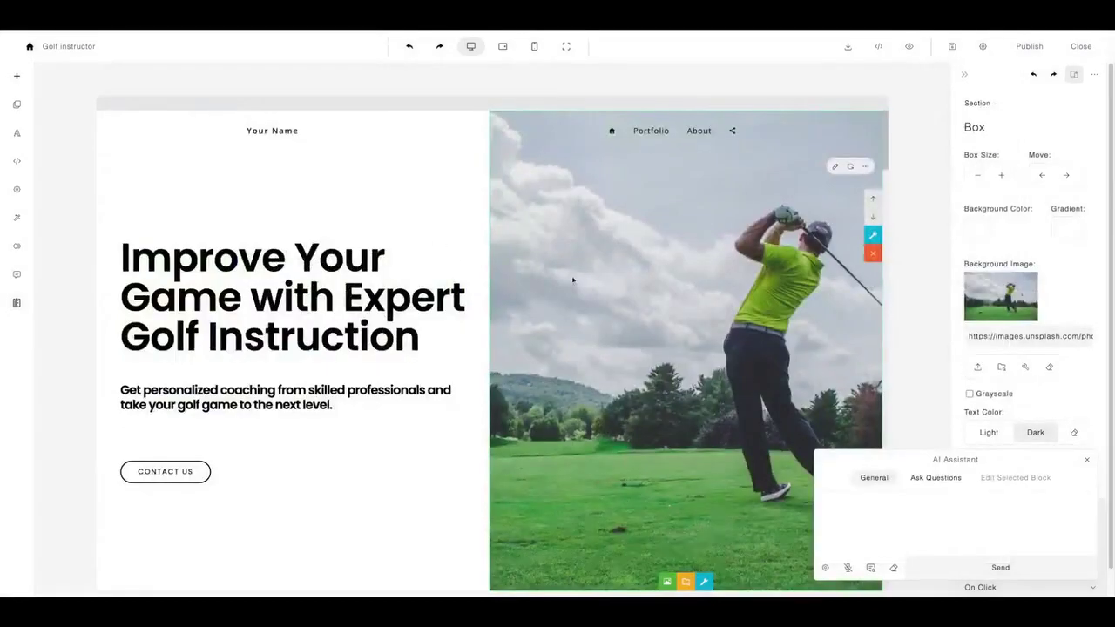
Step: Close the AI assistant and adjust the hero background image's vertical and horizontal position so the golfer and club fit in the frame
{"action": "left_click", "coordinate": [1087, 460]}
{"action": "scroll", "coordinate": [771, 348], "scroll_direction": "down", "scroll_amount": 1}
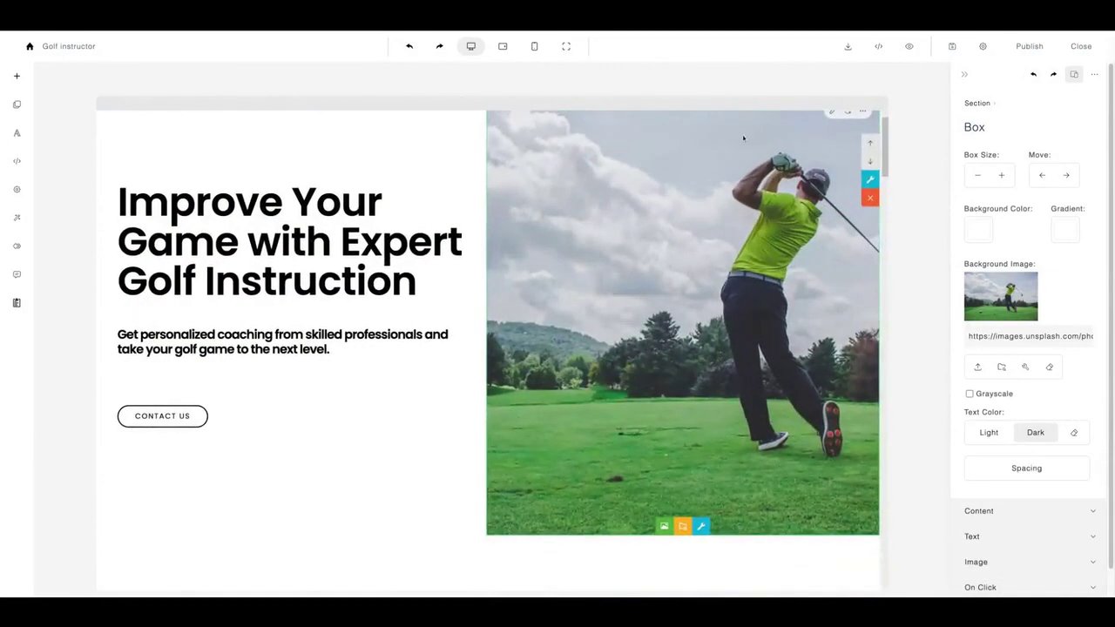
{"action": "left_click", "coordinate": [1024, 367]}
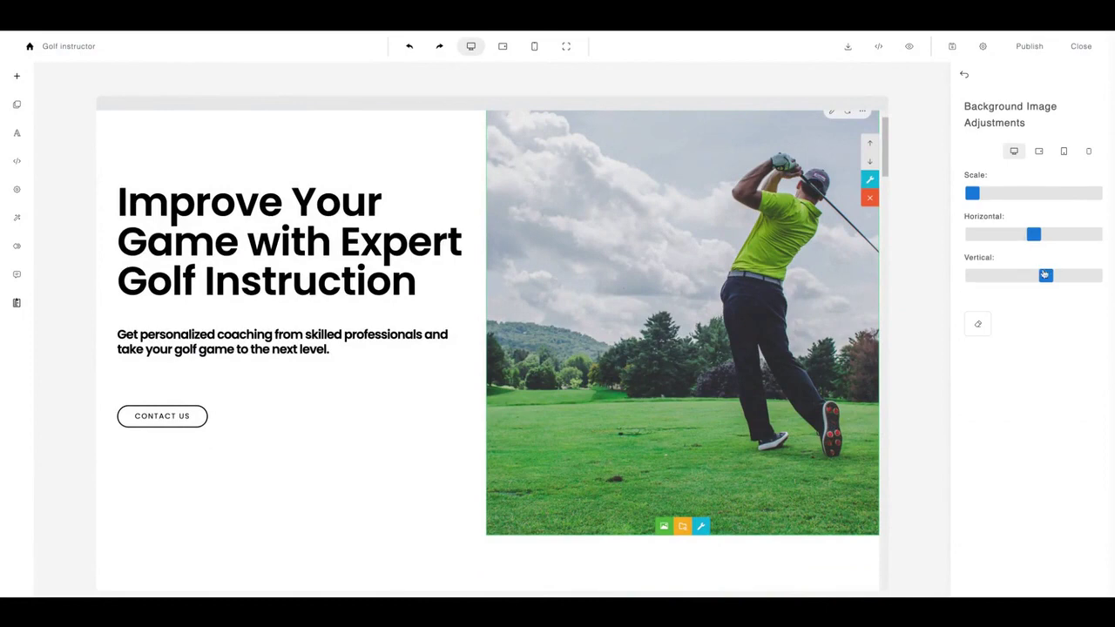
{"action": "mouse_move", "coordinate": [1045, 276]}
{"action": "left_mouse_down"}
{"action": "mouse_move", "coordinate": [1025, 277]}
{"action": "mouse_move", "coordinate": [1052, 276]}
{"action": "left_mouse_up"}
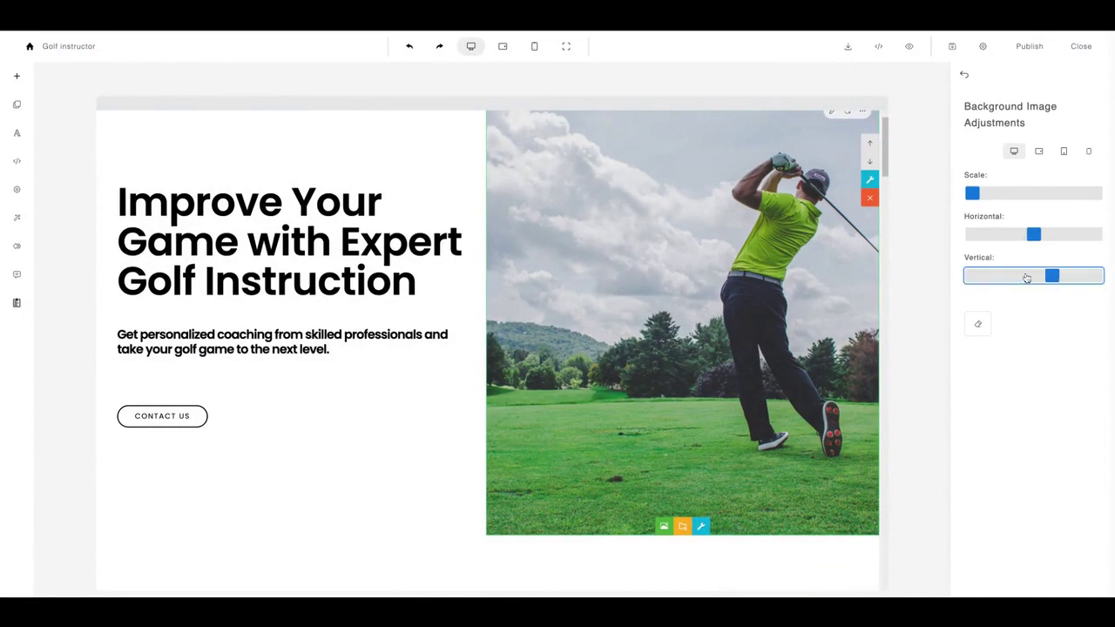
{"action": "left_click", "coordinate": [1031, 235]}
{"action": "key", "text": "Right"}
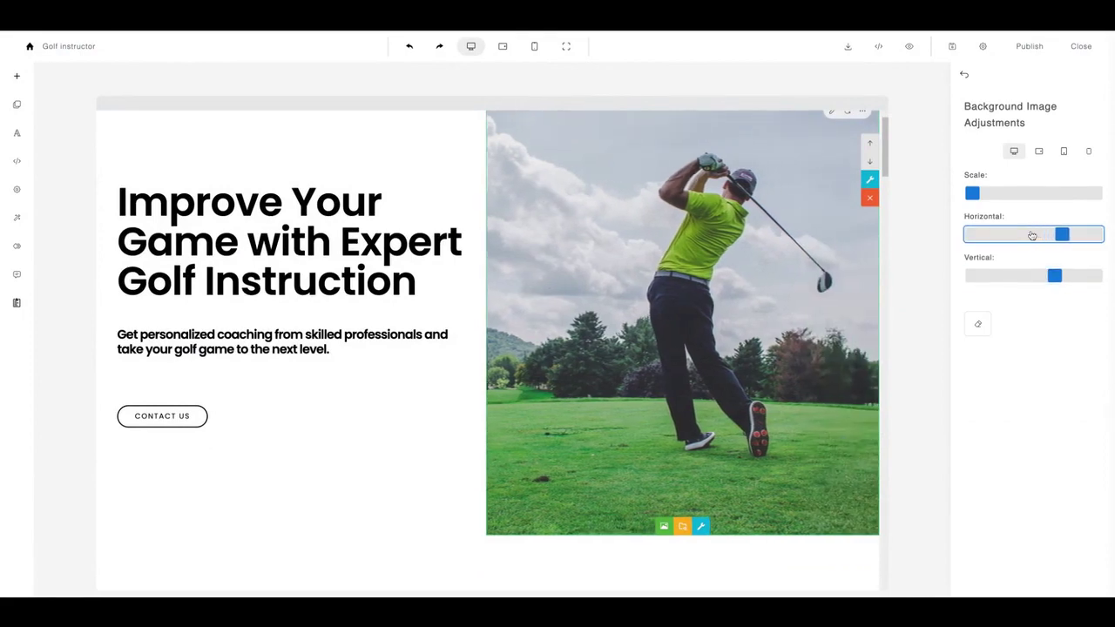
{"action": "key", "text": "Right"}
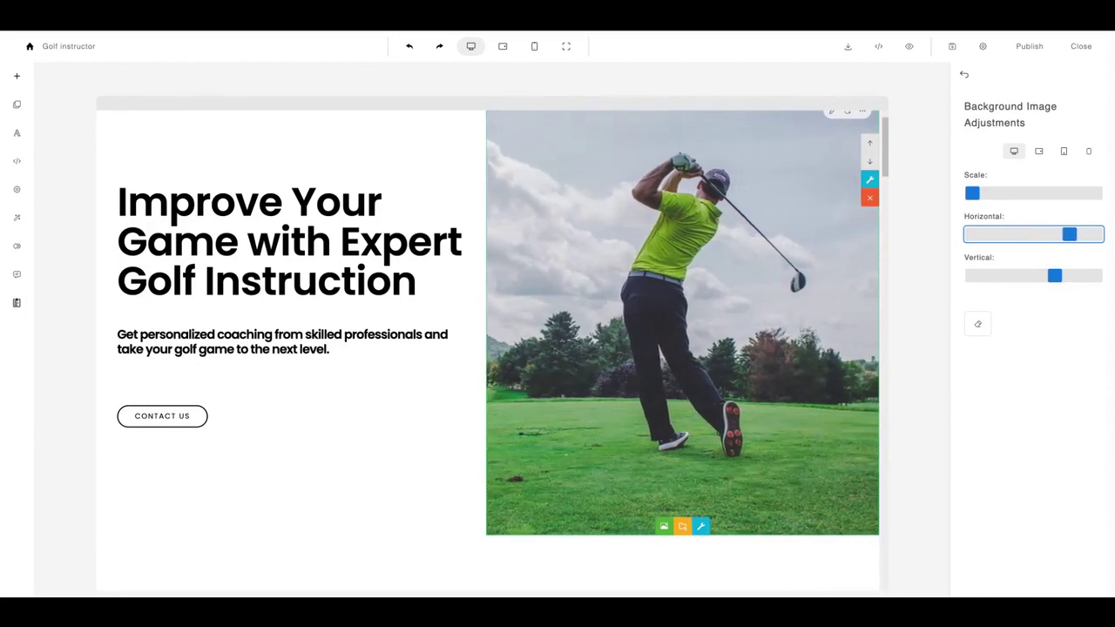
{"action": "left_click", "coordinate": [878, 422]}
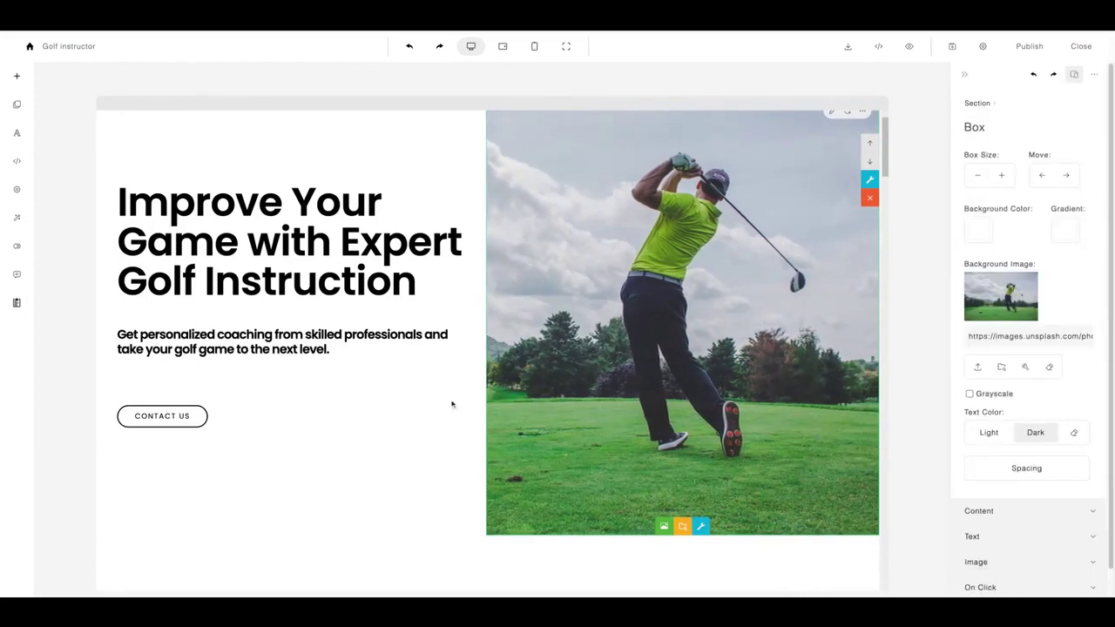
Step: Replace the Technique Enhancement image in section 2 with the golfer in black shirt and white shorts from the golf media search
{"action": "scroll", "coordinate": [546, 361], "scroll_direction": "down", "scroll_amount": 10}
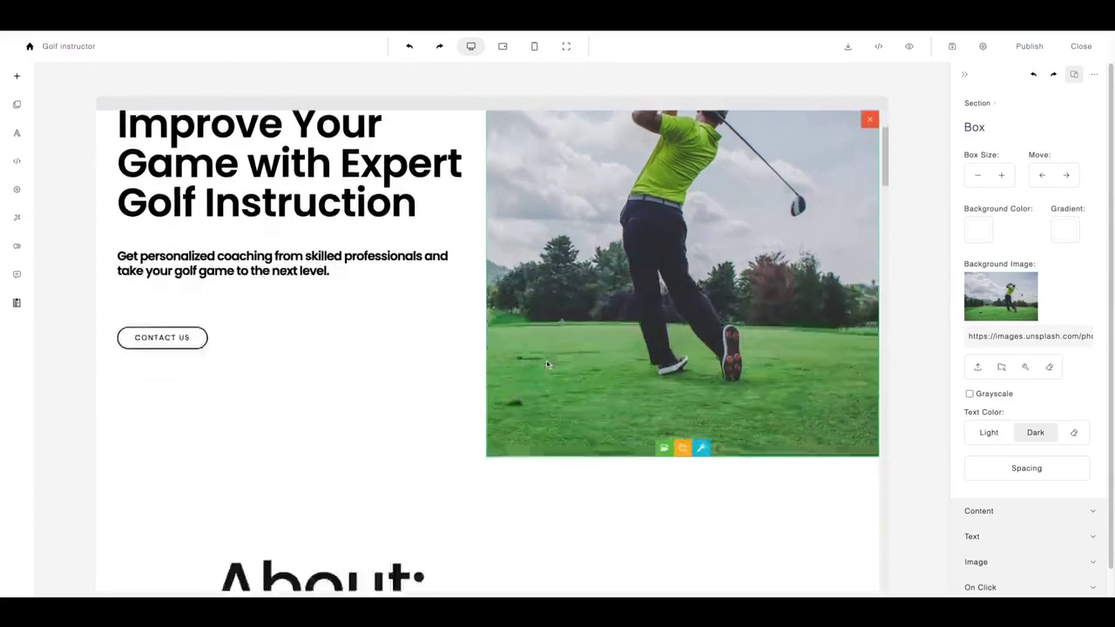
{"action": "scroll", "coordinate": [547, 364], "scroll_direction": "down", "scroll_amount": 10}
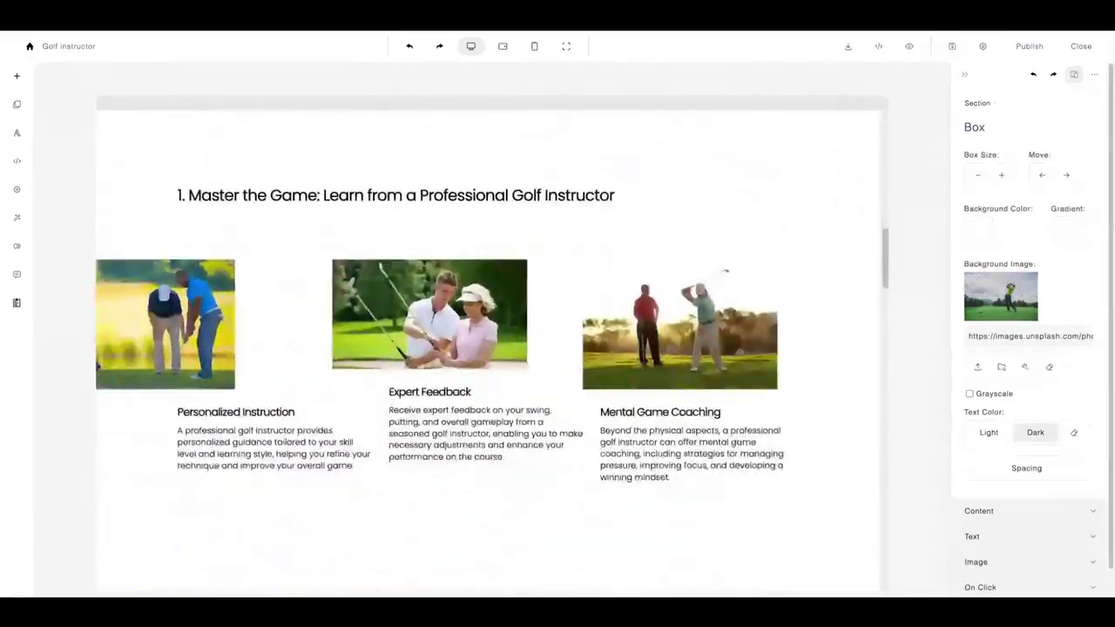
{"action": "scroll", "coordinate": [510, 250], "scroll_direction": "down", "scroll_amount": 2}
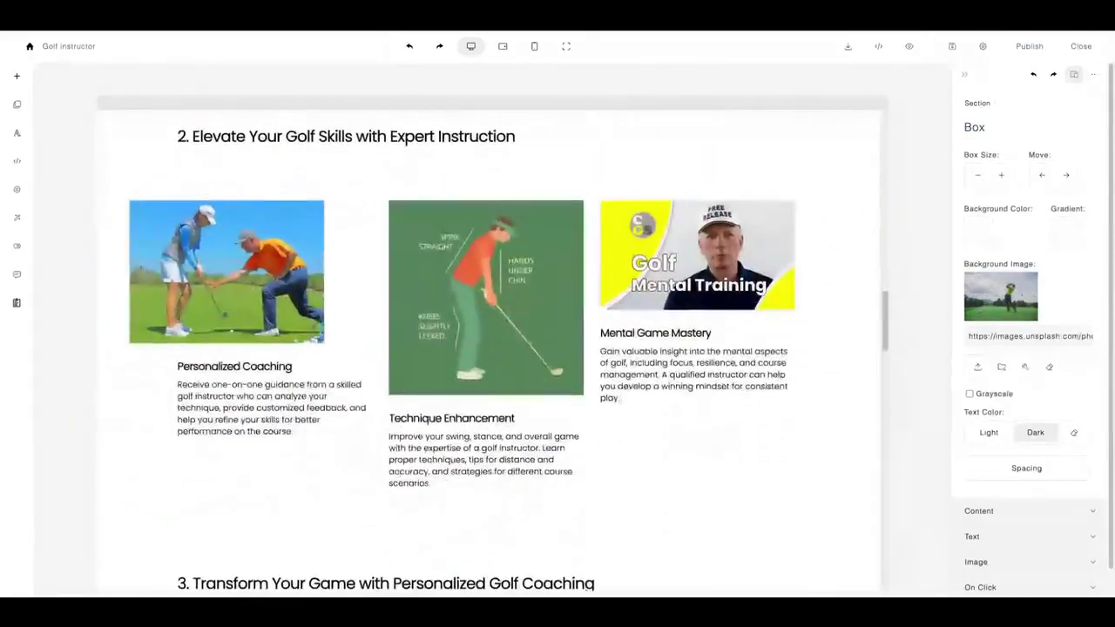
{"action": "left_click", "coordinate": [510, 250]}
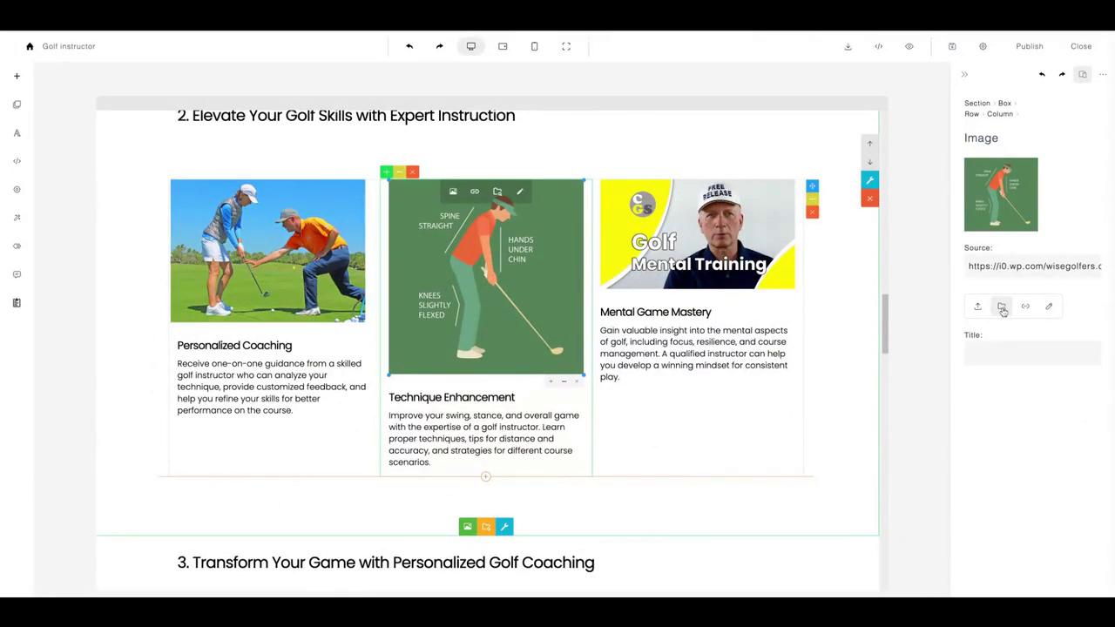
{"action": "double_click", "coordinate": [724, 283]}
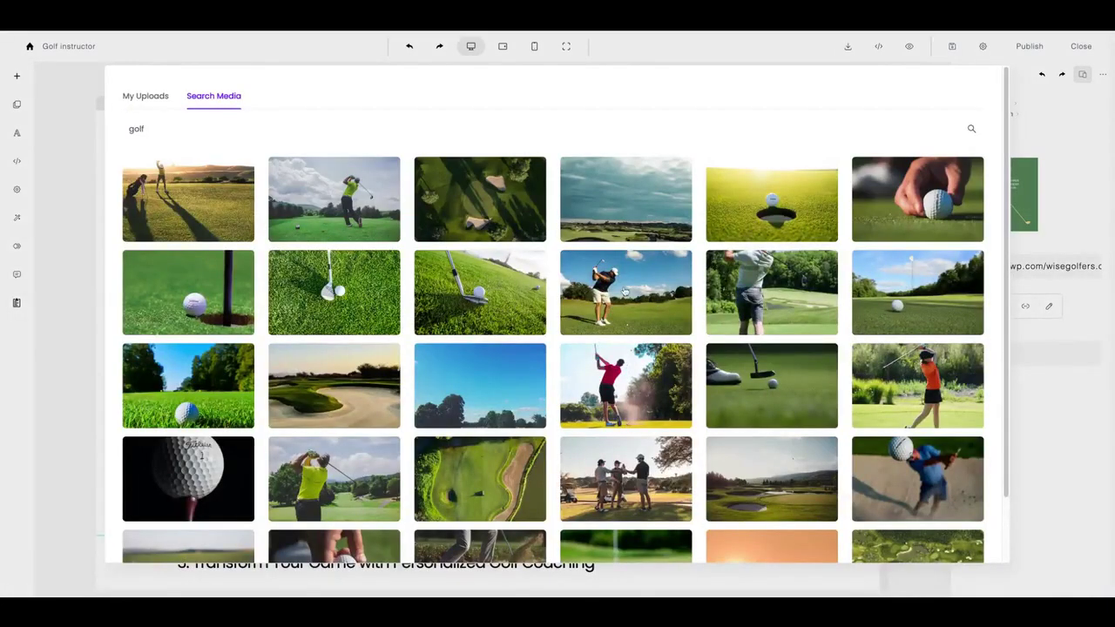
{"action": "left_click", "coordinate": [624, 294]}
Step: Replace the Mental Game Mastery image with the golfer in the red shirt from the golf media search
{"action": "left_click", "coordinate": [699, 292]}
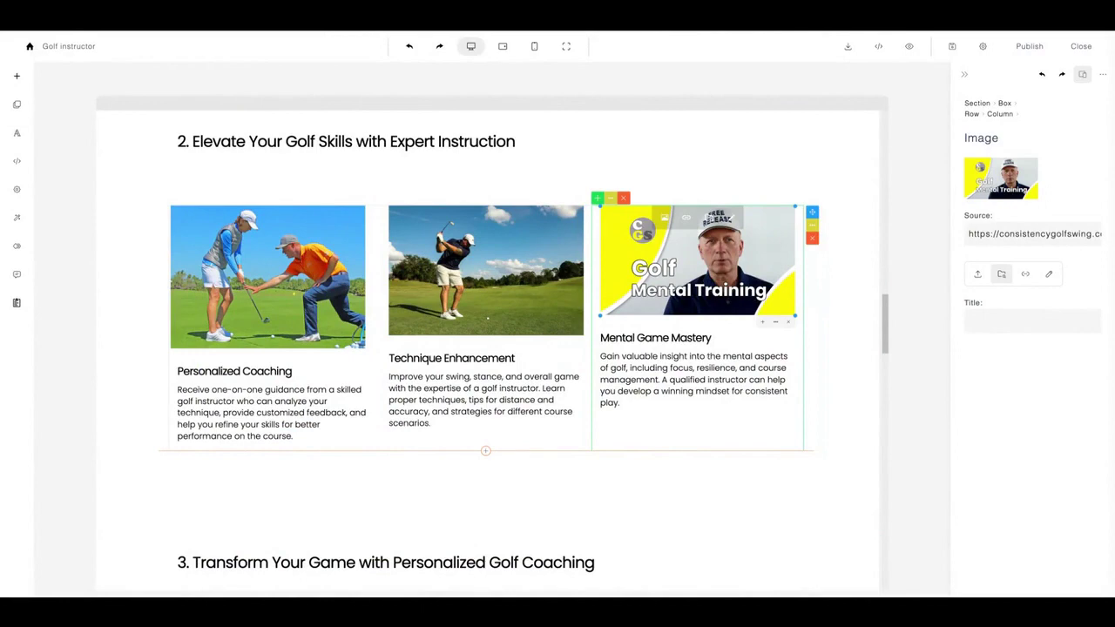
{"action": "left_click", "coordinate": [1000, 273]}
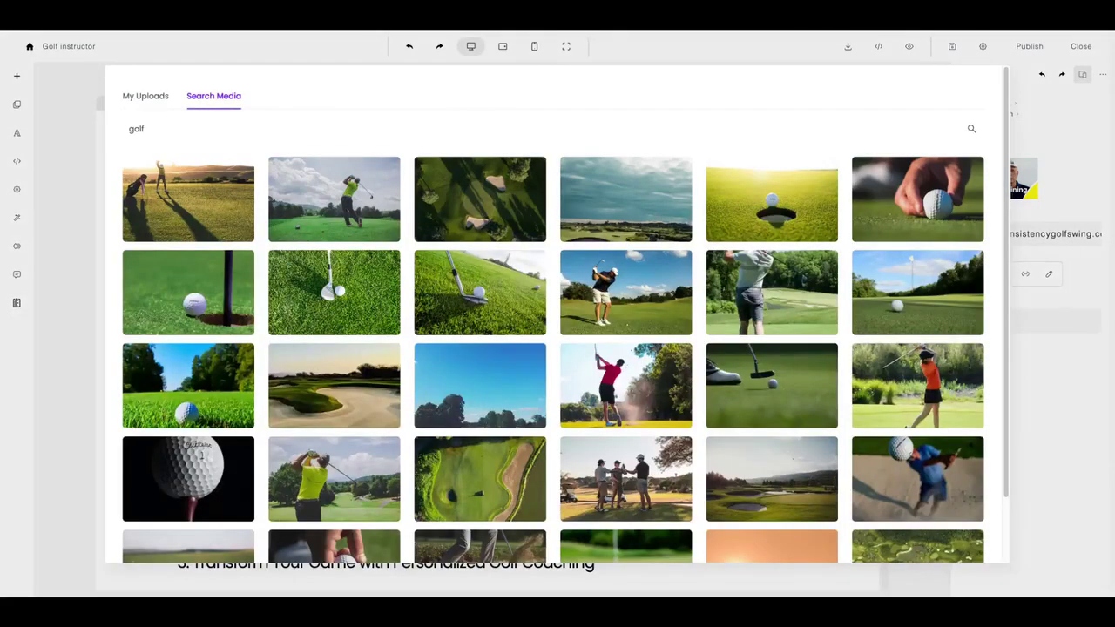
{"action": "left_click", "coordinate": [623, 396]}
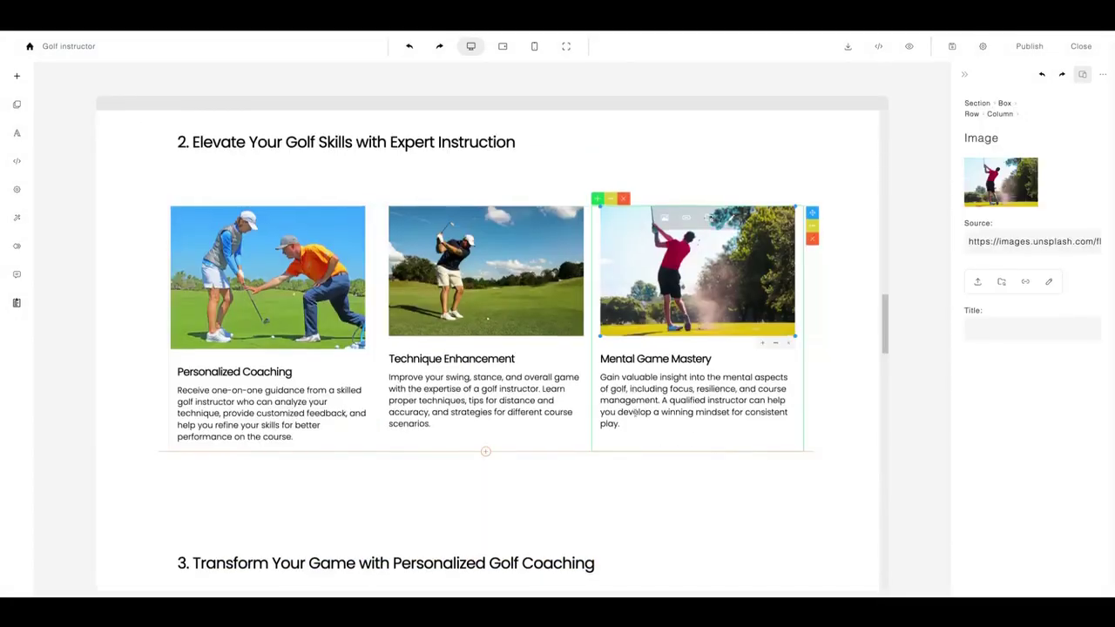
Step: Apply the Zoom In animation to the box of the About section
{"action": "scroll", "coordinate": [634, 409], "scroll_direction": "up", "scroll_amount": 10}
{"action": "scroll", "coordinate": [636, 412], "scroll_direction": "up", "scroll_amount": 10}
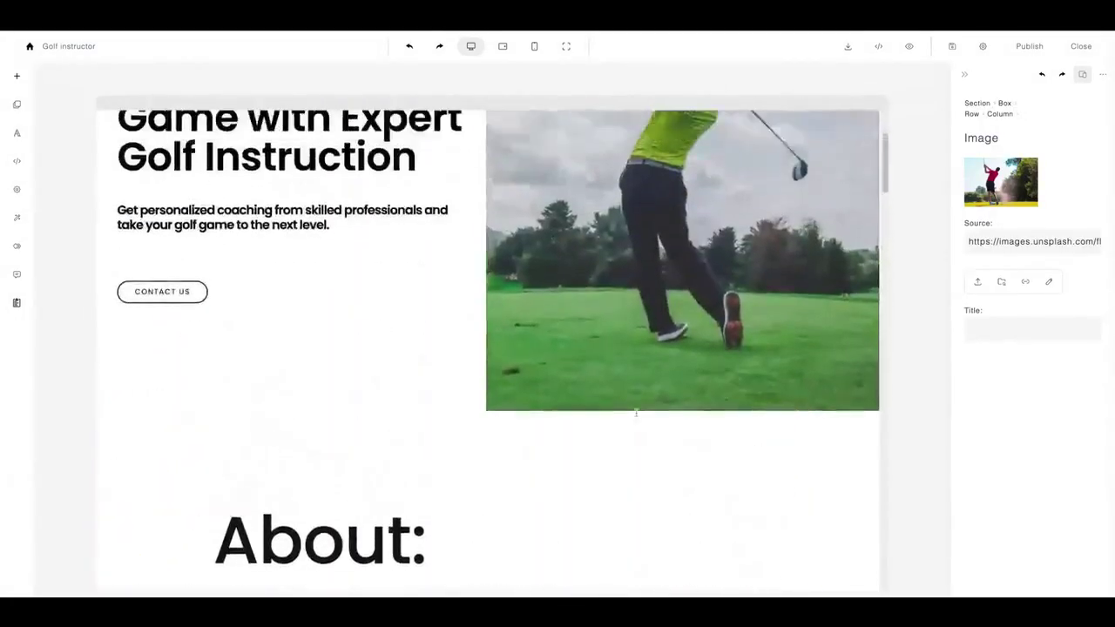
{"action": "scroll", "coordinate": [620, 418], "scroll_direction": "down", "scroll_amount": 5}
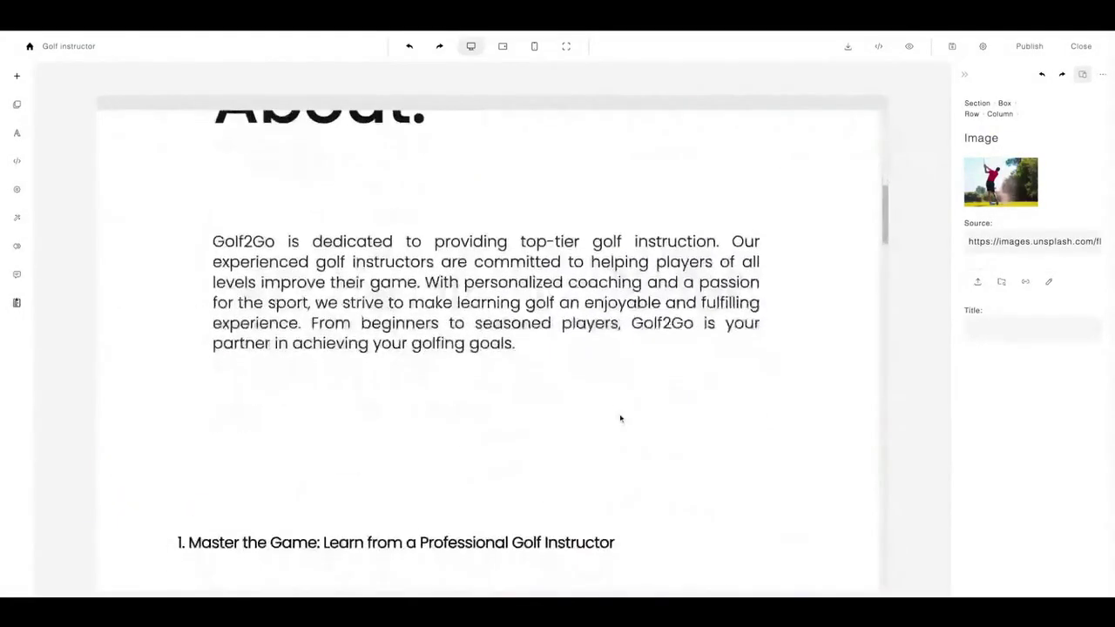
{"action": "scroll", "coordinate": [619, 416], "scroll_direction": "up", "scroll_amount": 2}
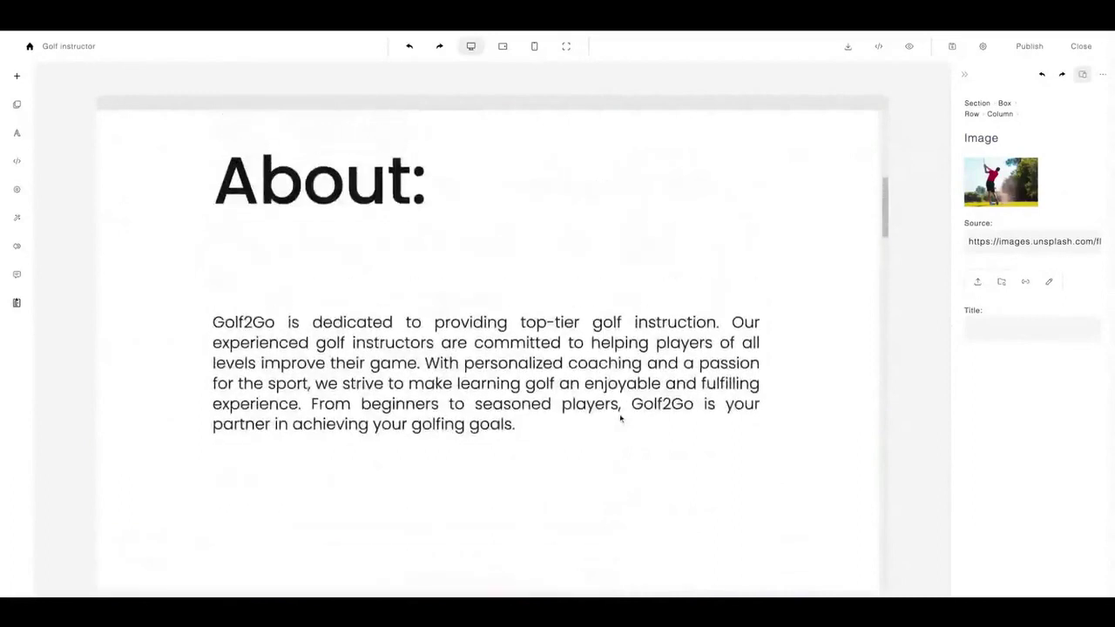
{"action": "left_click", "coordinate": [171, 297]}
{"action": "left_click", "coordinate": [17, 220]}
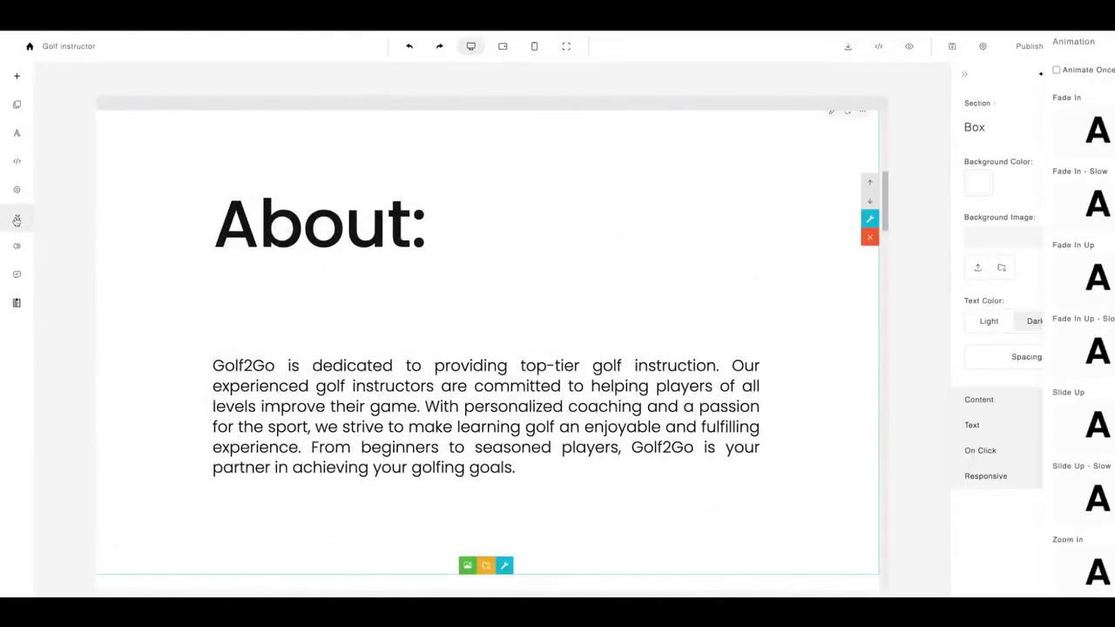
{"action": "scroll", "coordinate": [1004, 416], "scroll_direction": "down", "scroll_amount": 1}
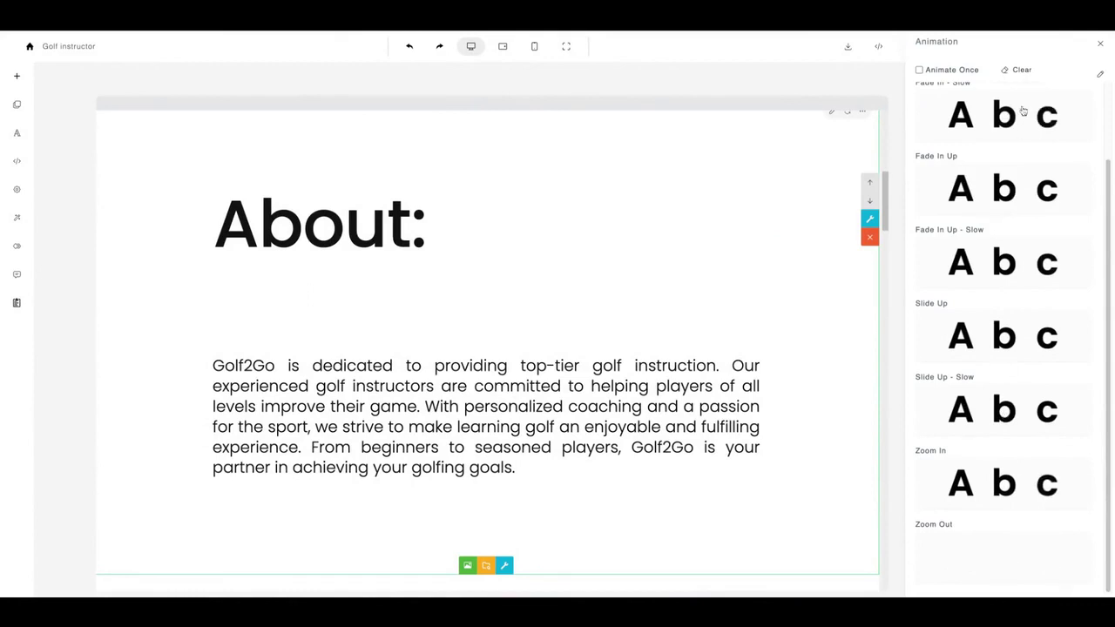
{"action": "left_click", "coordinate": [999, 483]}
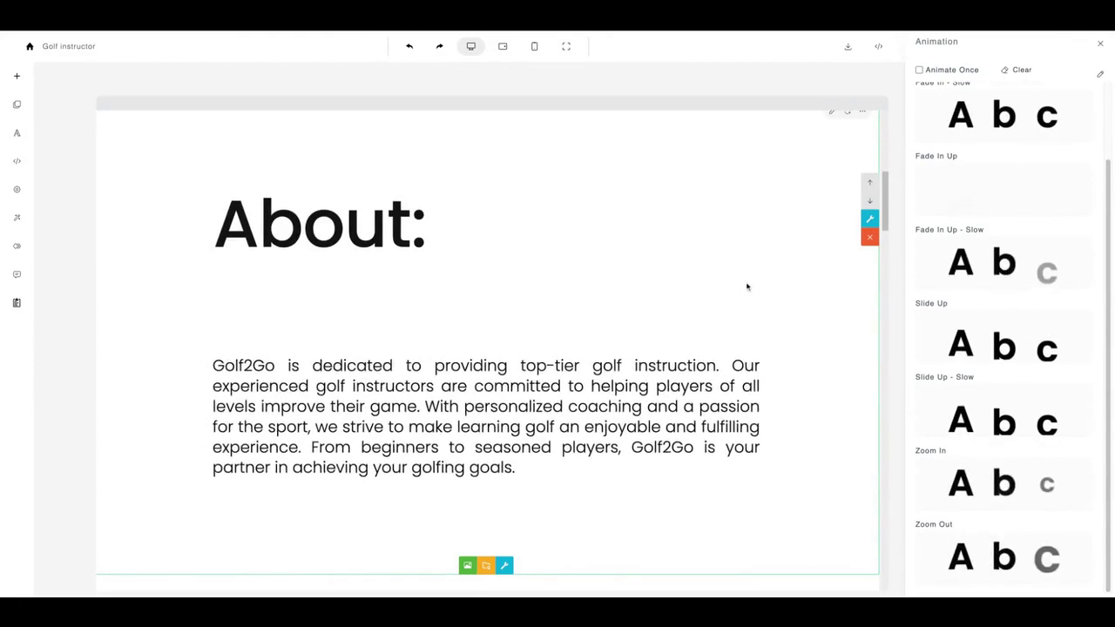
Step: Apply the Fade In Up - Slow animation to the hero's text box
{"action": "scroll", "coordinate": [746, 286], "scroll_direction": "down", "scroll_amount": 1}
{"action": "scroll", "coordinate": [747, 285], "scroll_direction": "down", "scroll_amount": 2}
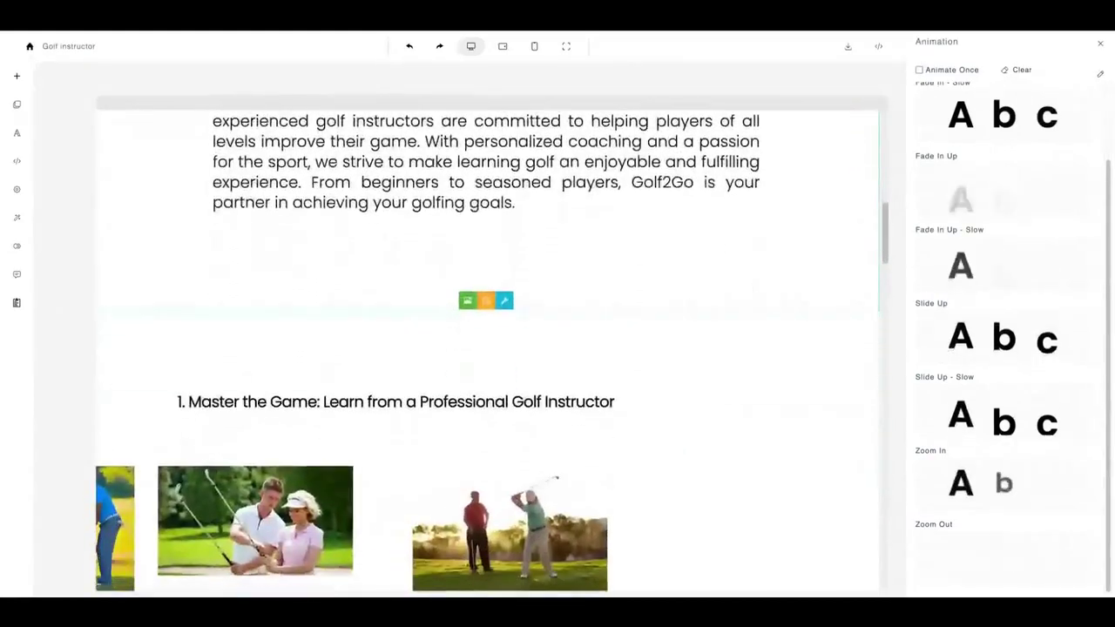
{"action": "scroll", "coordinate": [747, 285], "scroll_direction": "up", "scroll_amount": 5}
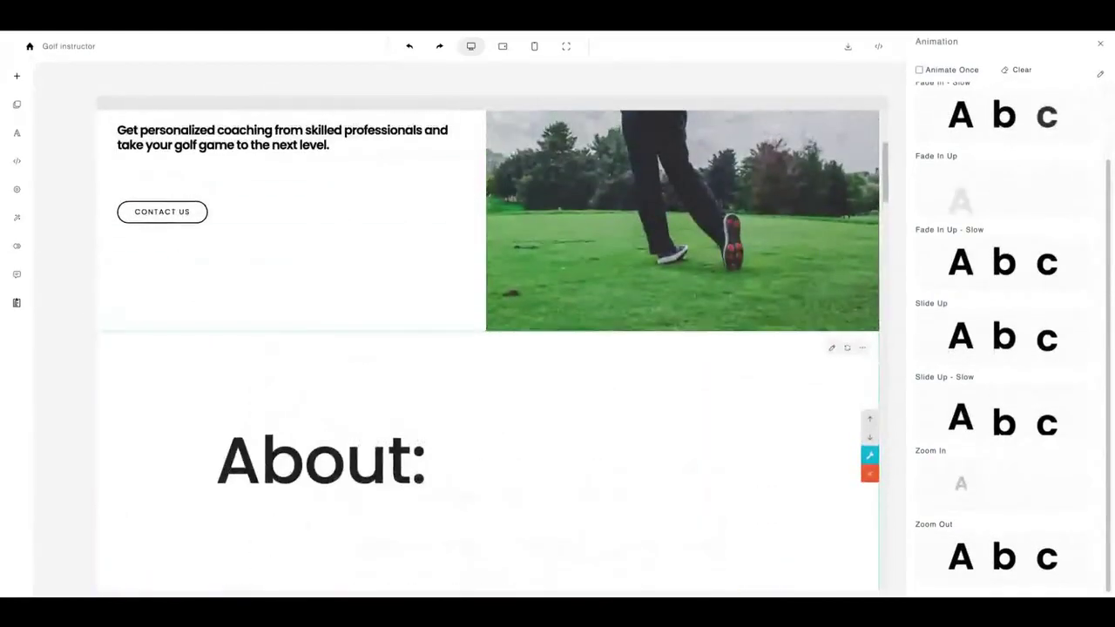
{"action": "scroll", "coordinate": [401, 156], "scroll_direction": "up", "scroll_amount": 3}
{"action": "left_click", "coordinate": [274, 142]}
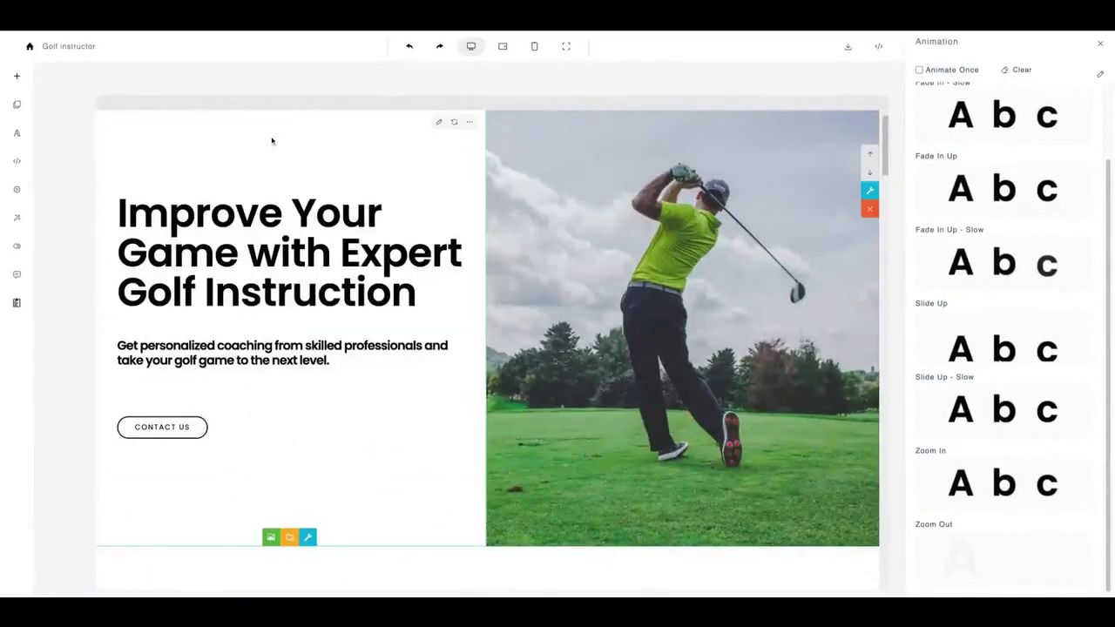
{"action": "left_click", "coordinate": [956, 266]}
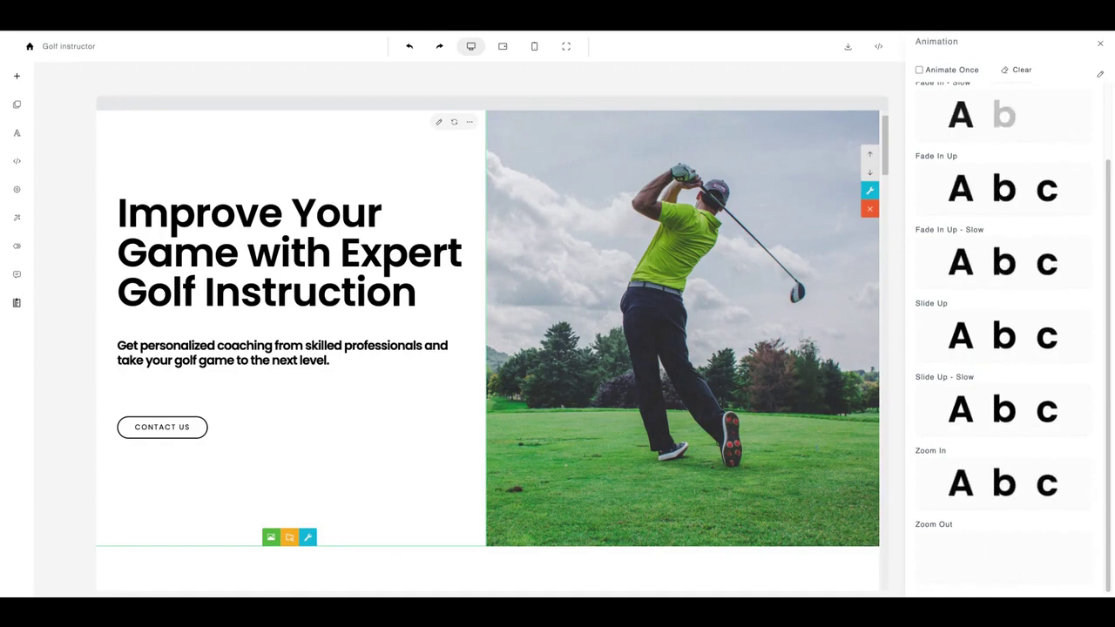
Step: Look over the hero and the sections below it to preview the animations on the page
{"action": "scroll", "coordinate": [386, 187], "scroll_direction": "up", "scroll_amount": 1}
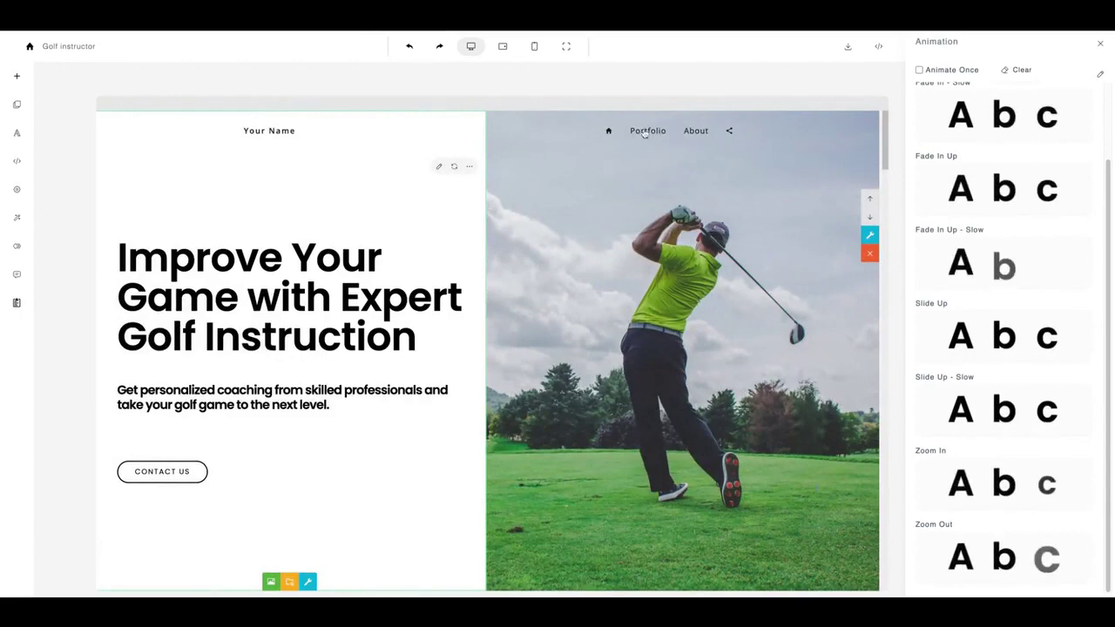
{"action": "scroll", "coordinate": [644, 257], "scroll_direction": "down", "scroll_amount": 2}
{"action": "scroll", "coordinate": [643, 258], "scroll_direction": "down", "scroll_amount": 6}
{"action": "scroll", "coordinate": [644, 258], "scroll_direction": "up", "scroll_amount": 9}
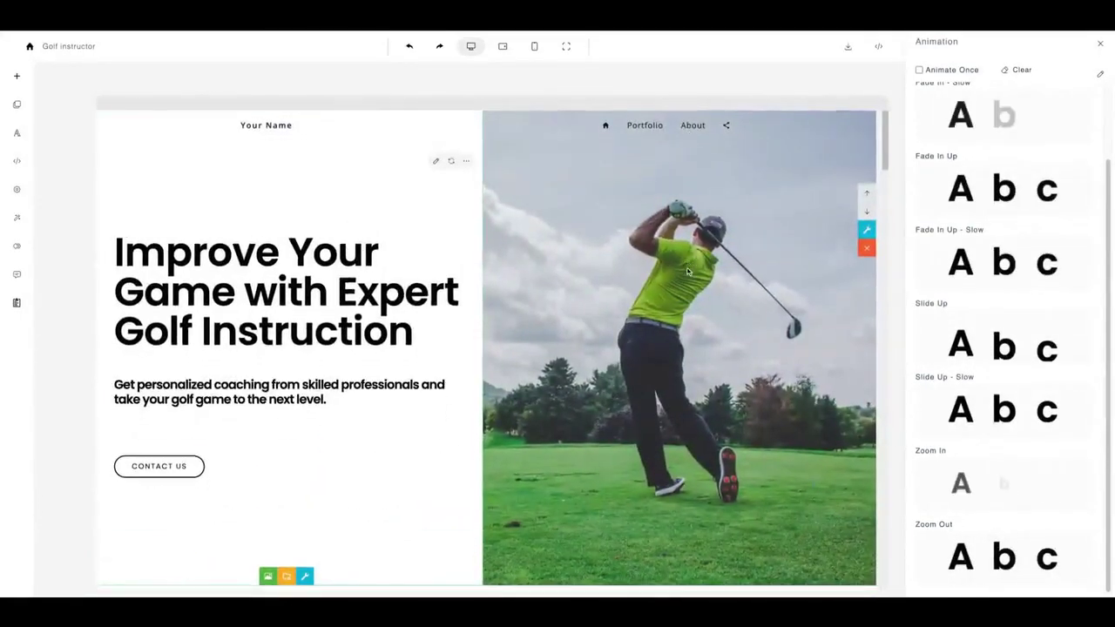
{"action": "scroll", "coordinate": [688, 270], "scroll_direction": "down", "scroll_amount": 6}
{"action": "scroll", "coordinate": [688, 270], "scroll_direction": "down", "scroll_amount": 8}
{"action": "scroll", "coordinate": [688, 271], "scroll_direction": "up", "scroll_amount": 15}
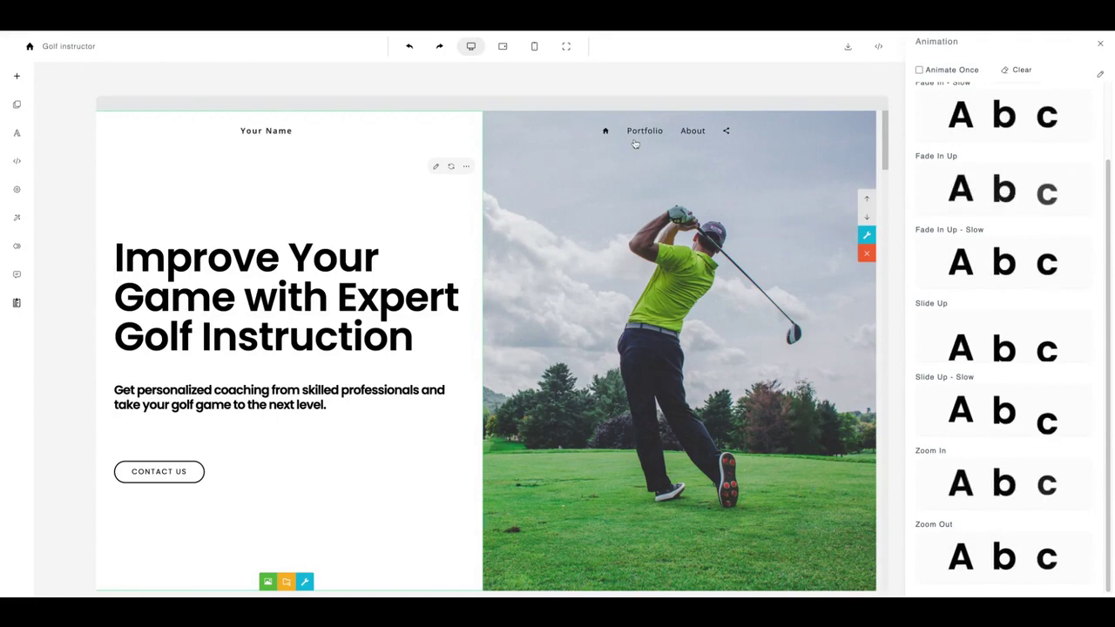
Step: Open the navigation bar's menu builder and examine the link settings of the About menu item
{"action": "left_click", "coordinate": [481, 146]}
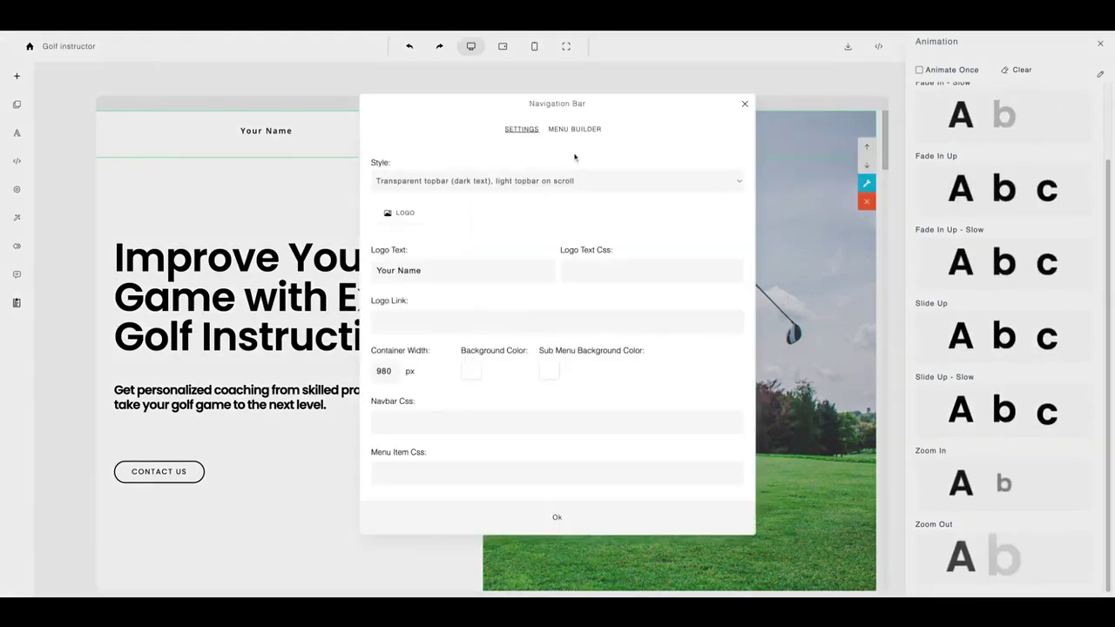
{"action": "left_click", "coordinate": [585, 131]}
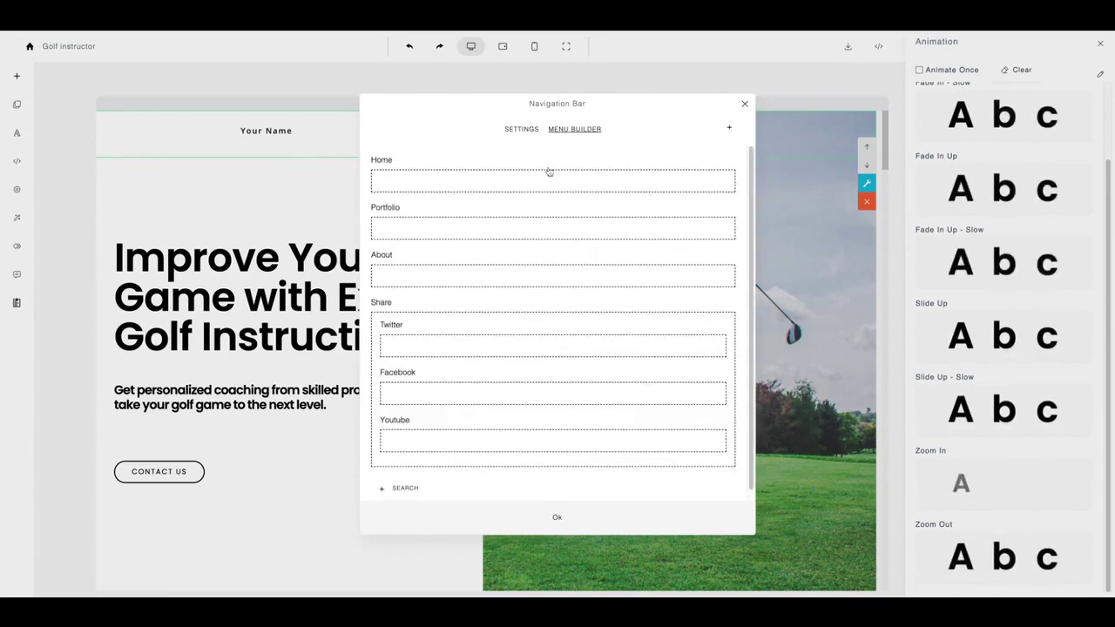
{"action": "left_click", "coordinate": [459, 279]}
{"action": "left_click", "coordinate": [412, 270]}
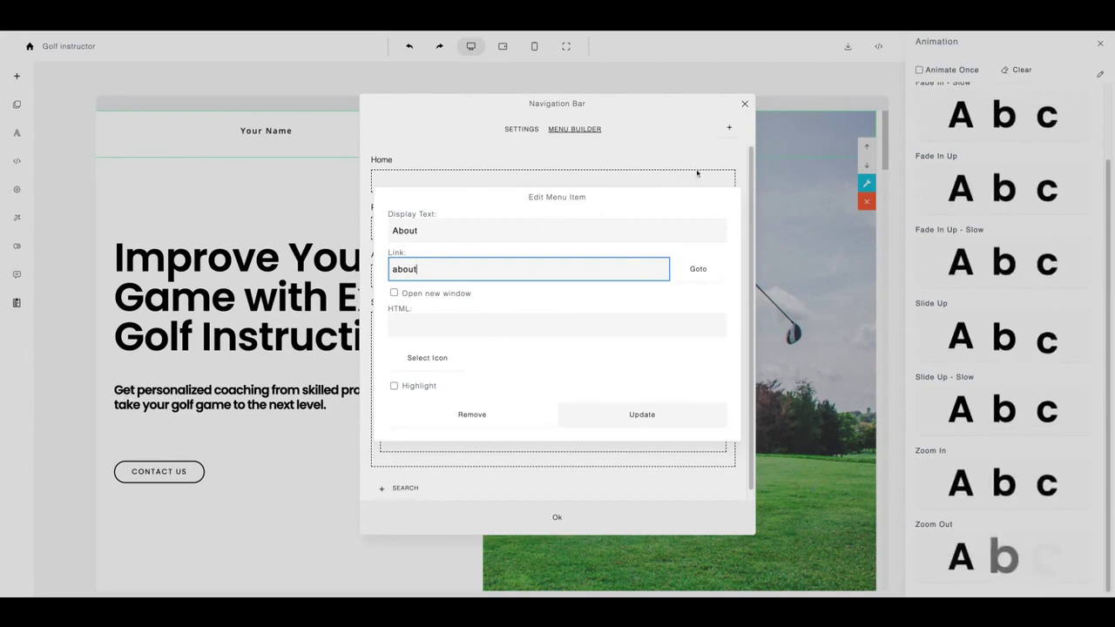
{"action": "left_click", "coordinate": [628, 137]}
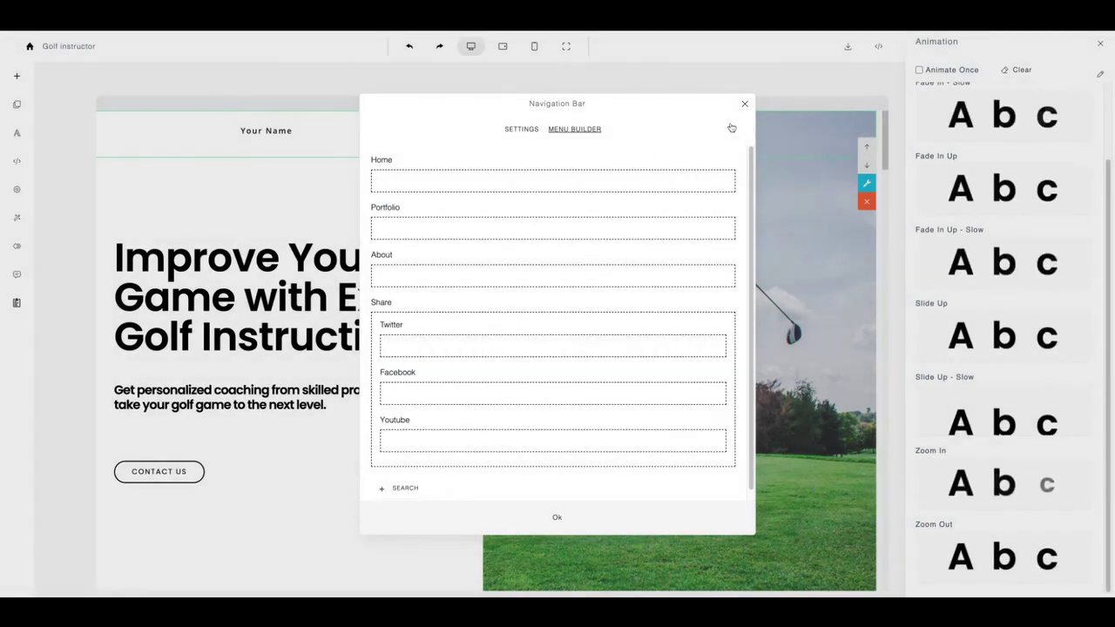
Step: Try to add a Contact us item to the navigation menu and move it up beside About, closing the navigation bar settings
{"action": "left_click", "coordinate": [731, 128]}
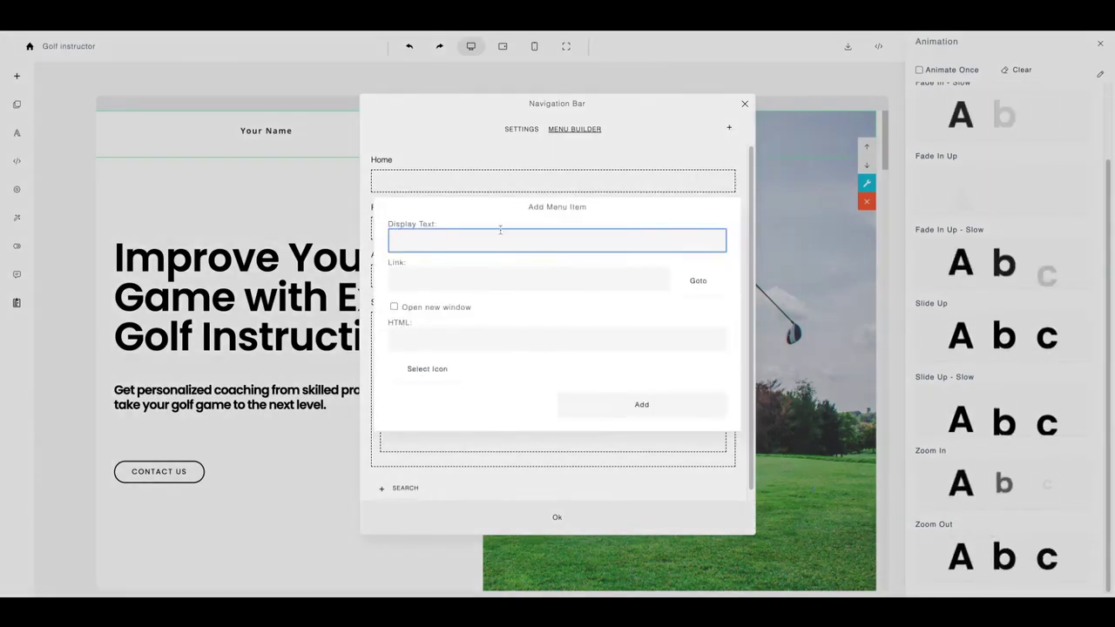
{"action": "type", "text": "Contact us"}
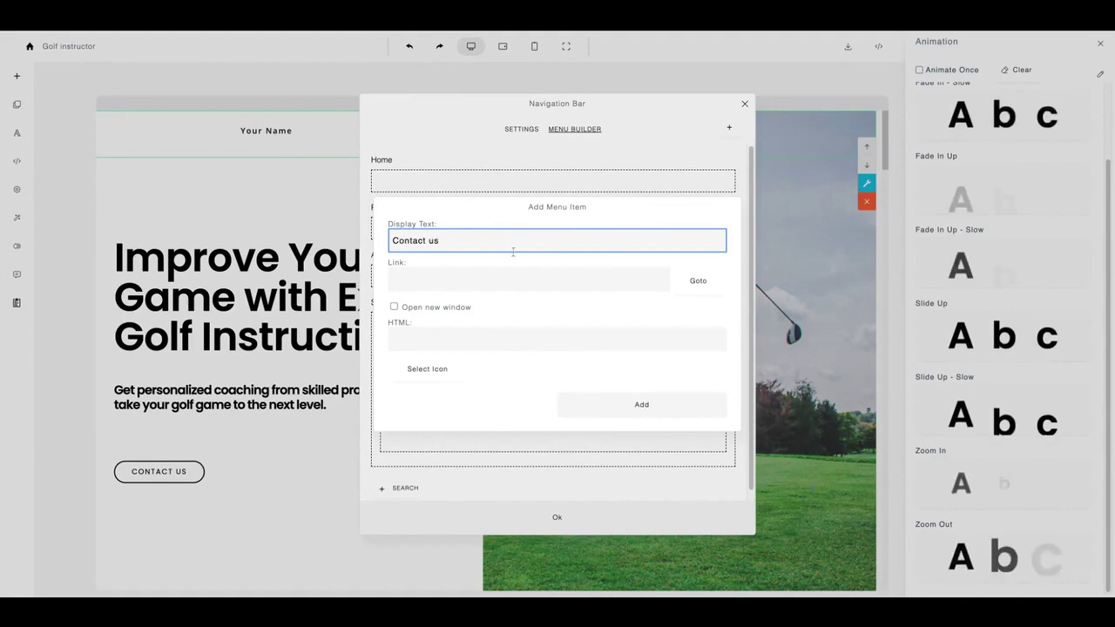
{"action": "left_click", "coordinate": [615, 405]}
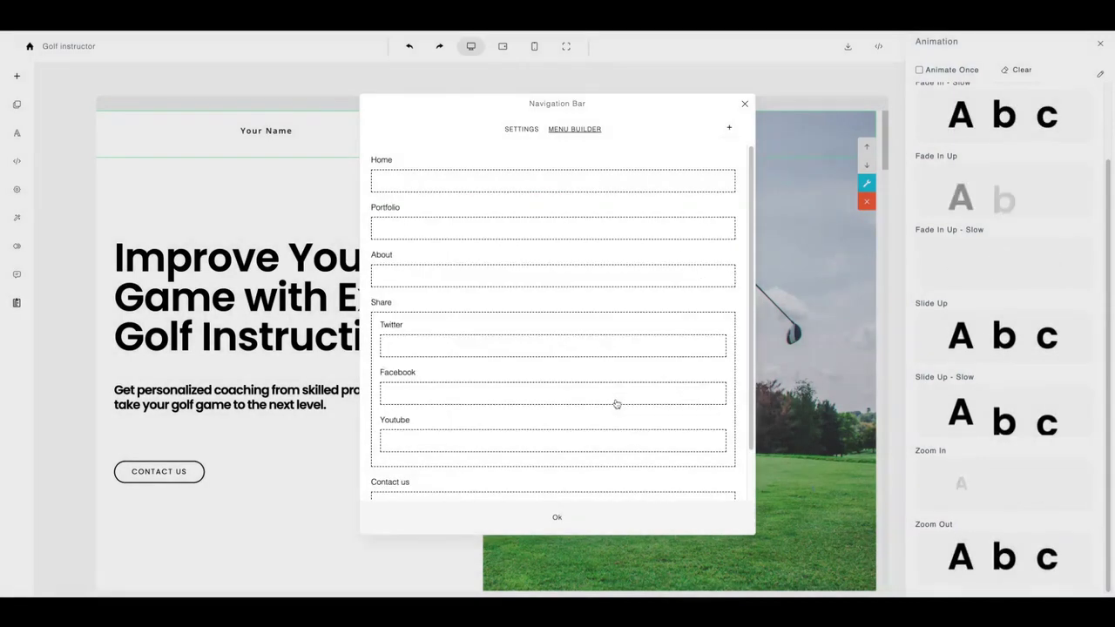
{"action": "scroll", "coordinate": [427, 350], "scroll_direction": "down", "scroll_amount": 1}
{"action": "left_click_drag", "start_coordinate": [445, 470], "coordinate": [408, 267]}
{"action": "left_click", "coordinate": [742, 103]}
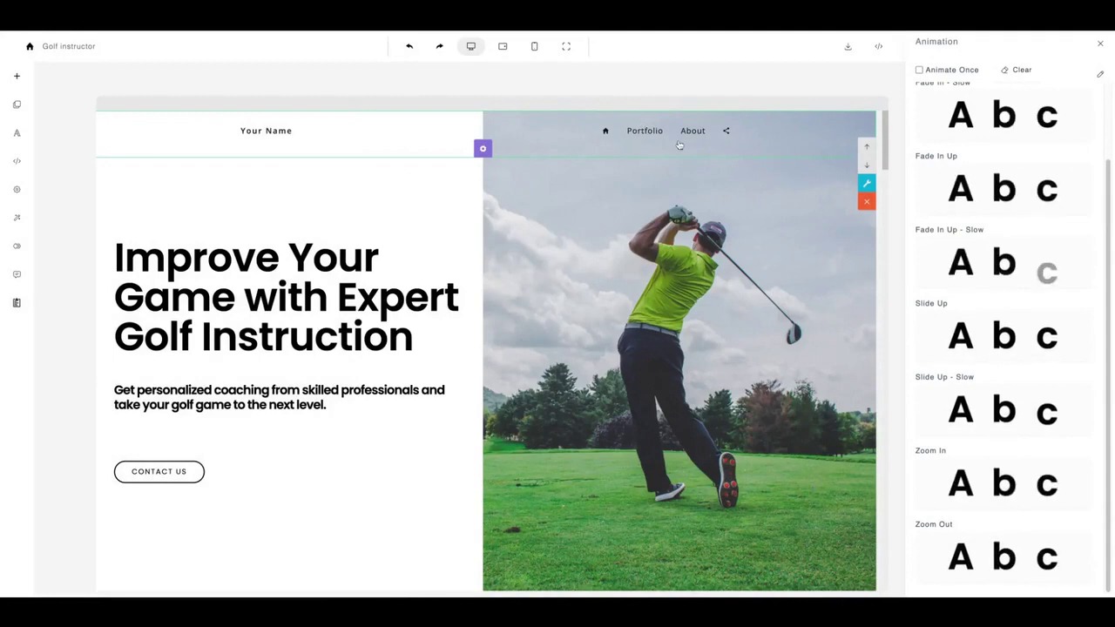
Step: Add a Contact us item to the navigation bar's menu and save the menu changes
{"action": "left_click", "coordinate": [484, 150]}
{"action": "left_click", "coordinate": [596, 130]}
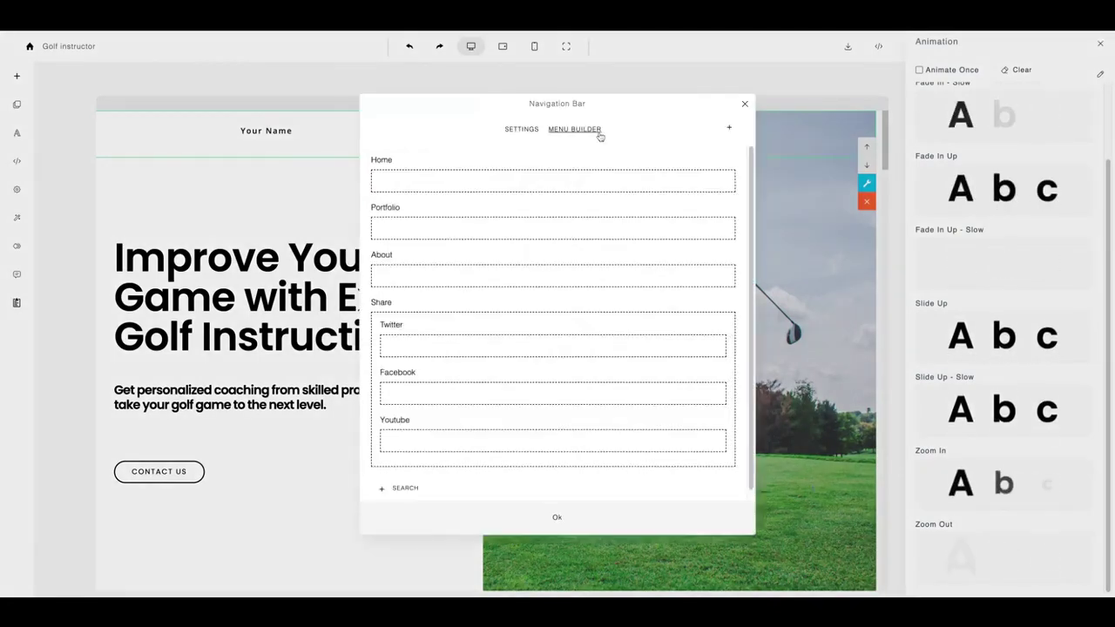
{"action": "scroll", "coordinate": [557, 241], "scroll_direction": "down", "scroll_amount": 1}
{"action": "scroll", "coordinate": [558, 241], "scroll_direction": "up", "scroll_amount": 1}
{"action": "scroll", "coordinate": [559, 241], "scroll_direction": "down", "scroll_amount": 1}
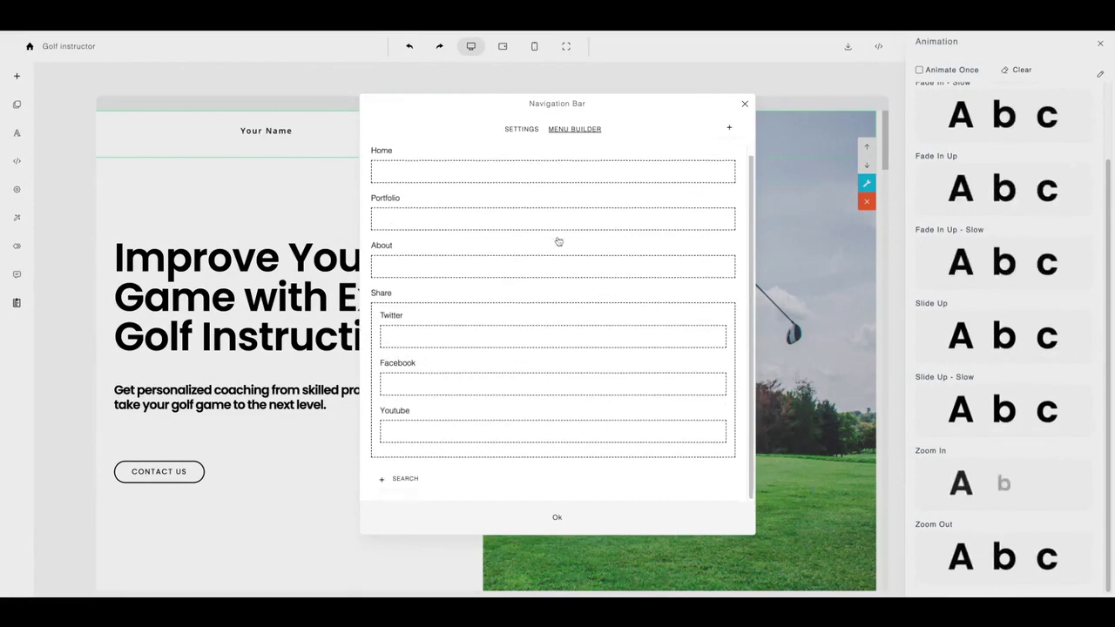
{"action": "left_click", "coordinate": [730, 129]}
{"action": "type", "text": "Contact us"}
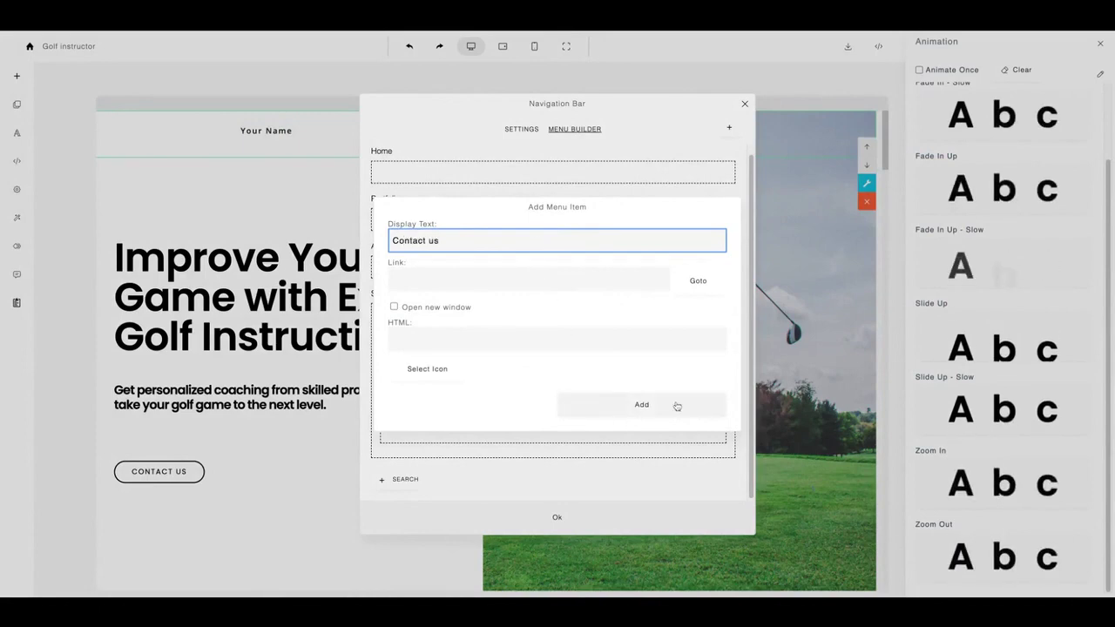
{"action": "left_click", "coordinate": [677, 406]}
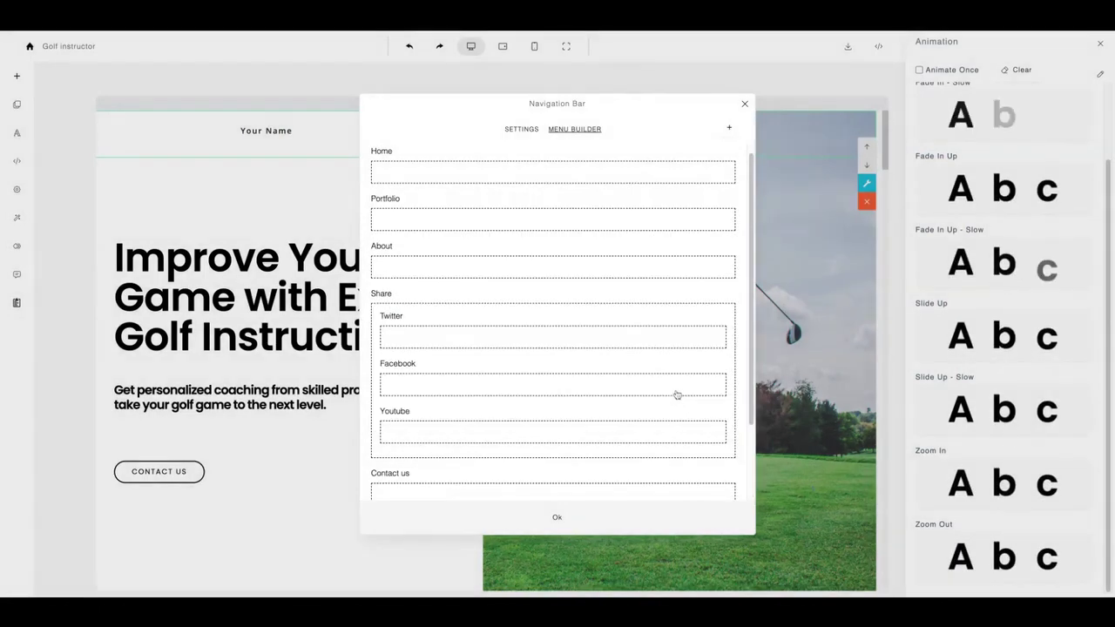
{"action": "left_click", "coordinate": [557, 518]}
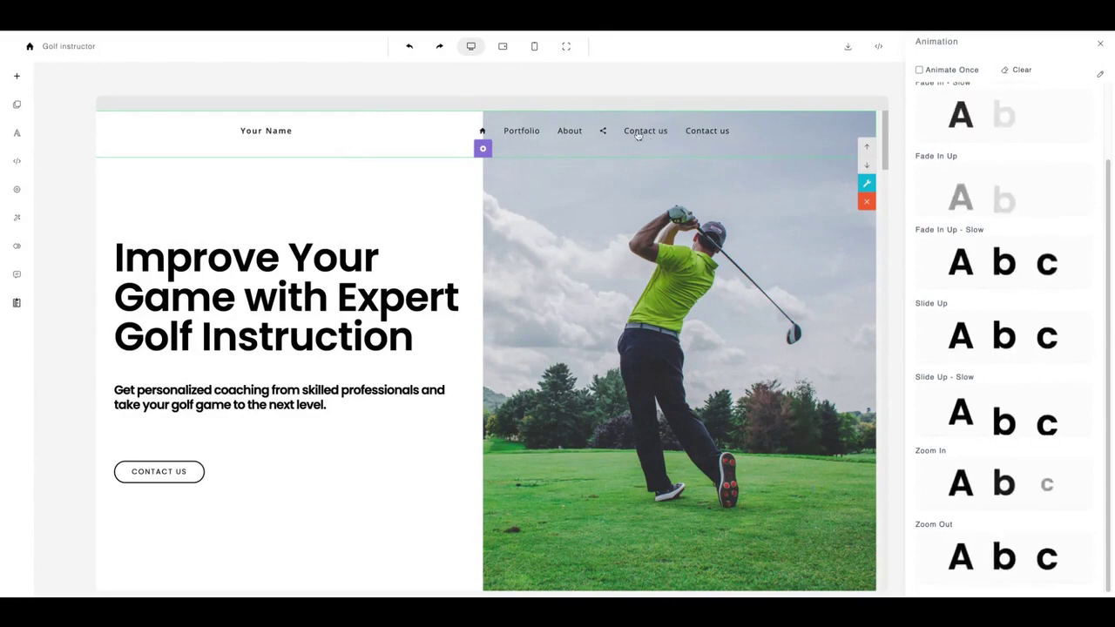
{"action": "mouse_move", "coordinate": [605, 133]}
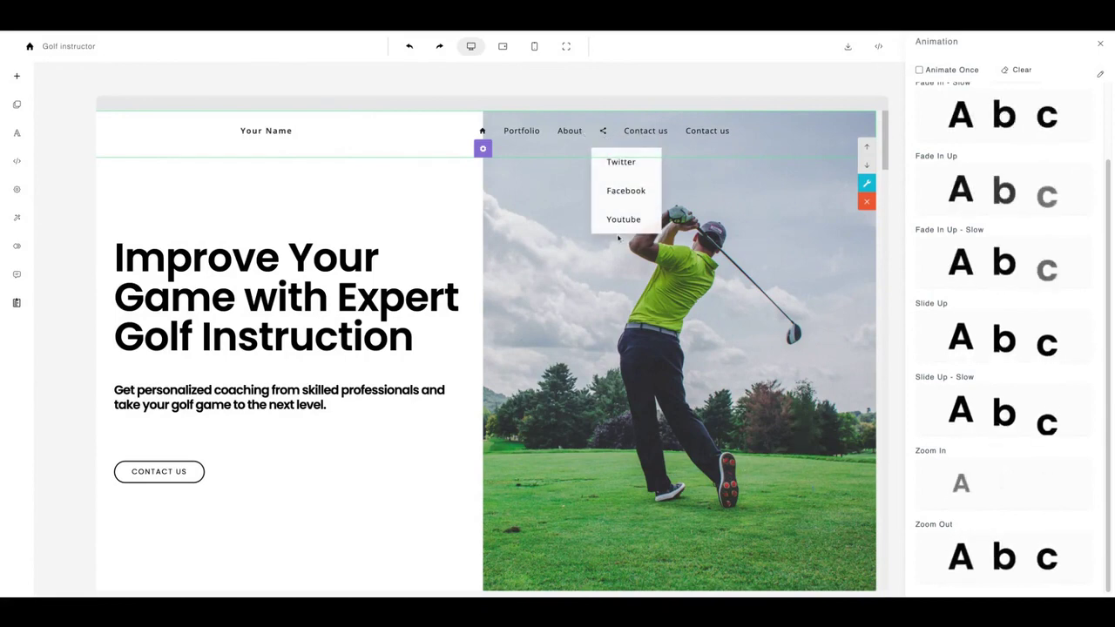
Step: Insert the template section with the wide photo of yellow books and a plant above a short text, directly below the hero
{"action": "left_click", "coordinate": [338, 254]}
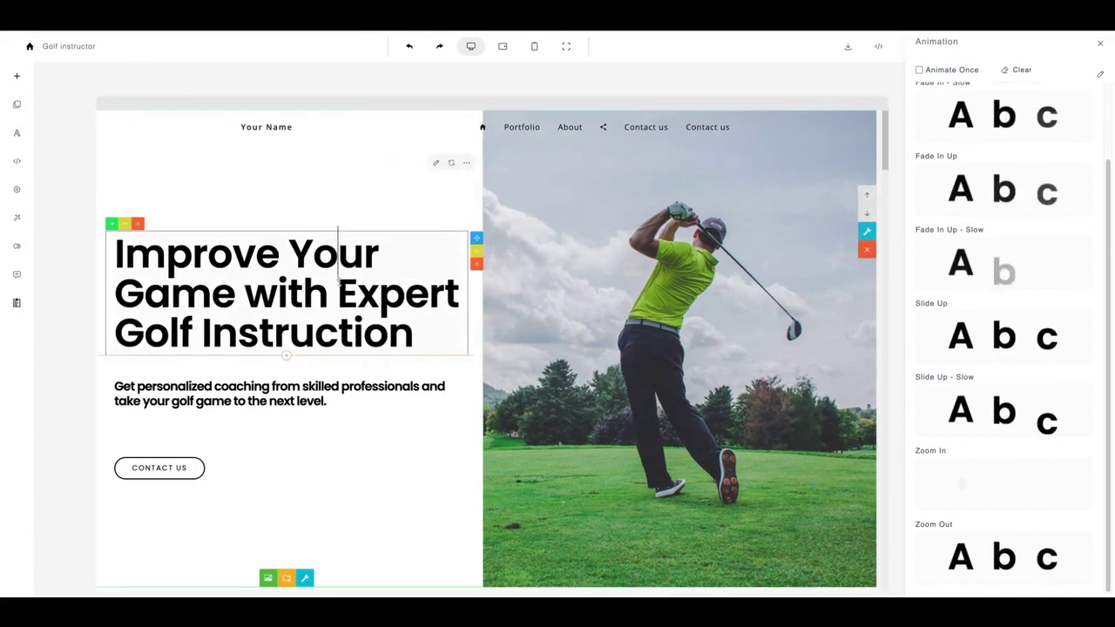
{"action": "left_click", "coordinate": [17, 77]}
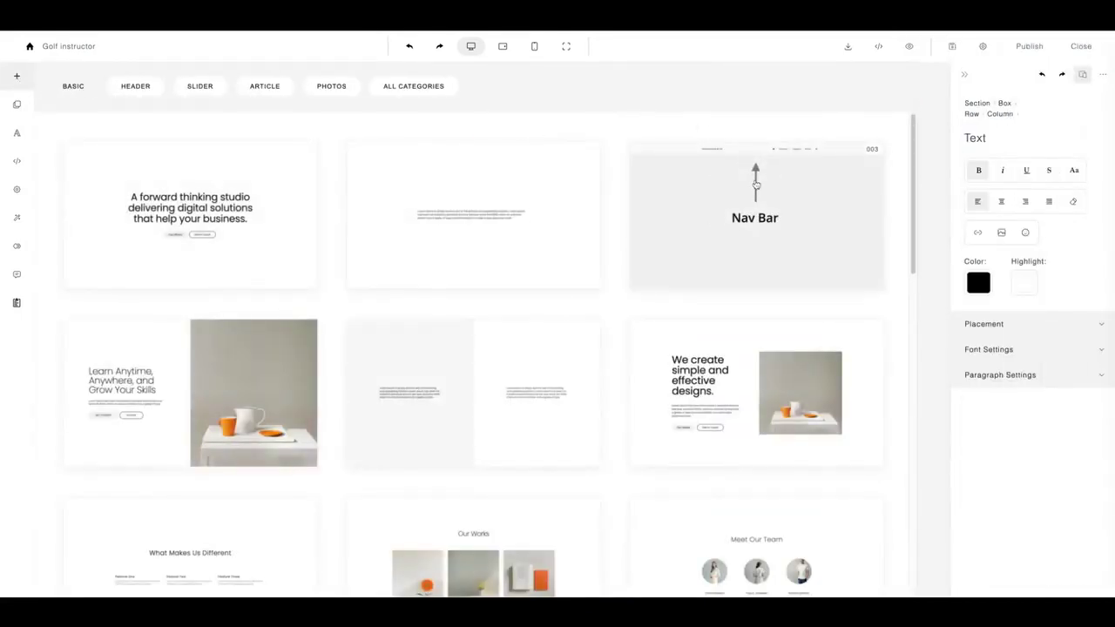
{"action": "scroll", "coordinate": [481, 204], "scroll_direction": "down", "scroll_amount": 5}
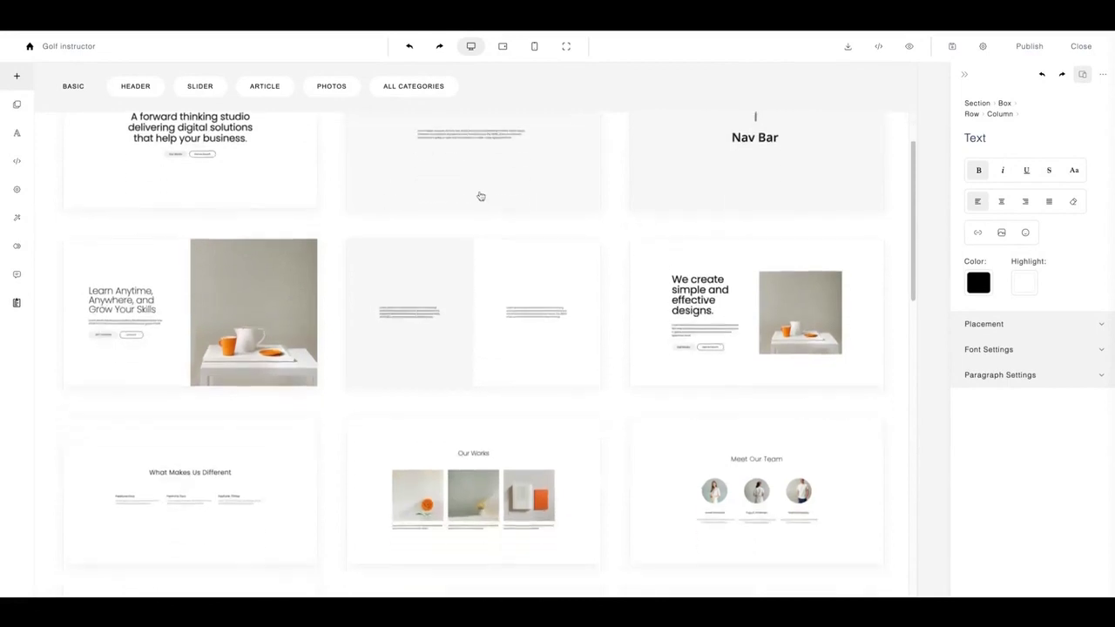
{"action": "scroll", "coordinate": [479, 195], "scroll_direction": "down", "scroll_amount": 4}
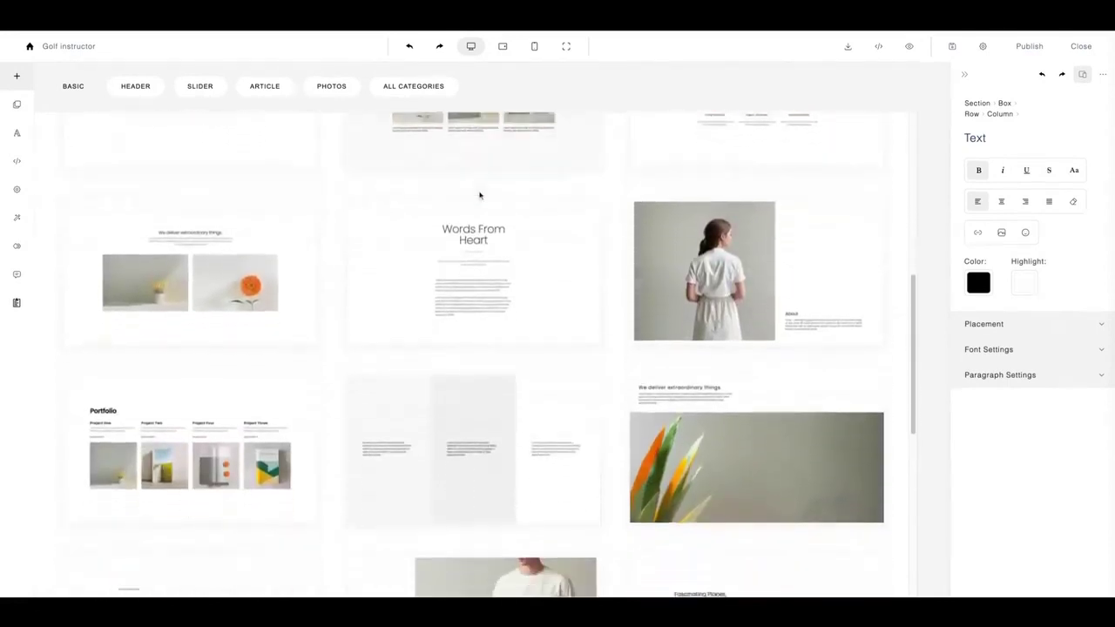
{"action": "scroll", "coordinate": [486, 354], "scroll_direction": "down", "scroll_amount": 3}
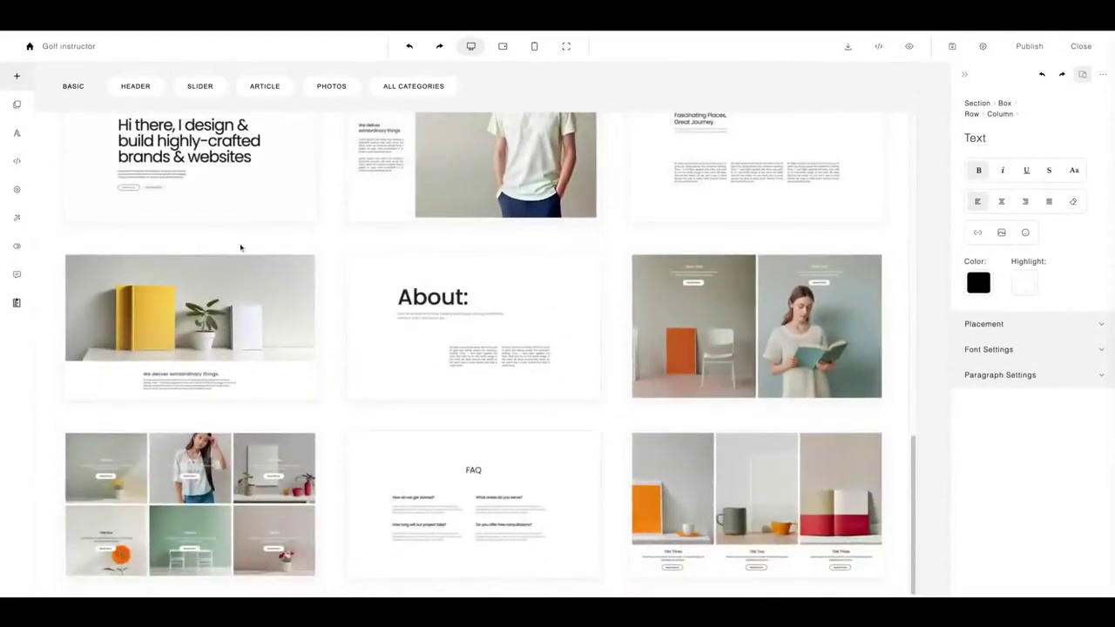
{"action": "left_click", "coordinate": [251, 291]}
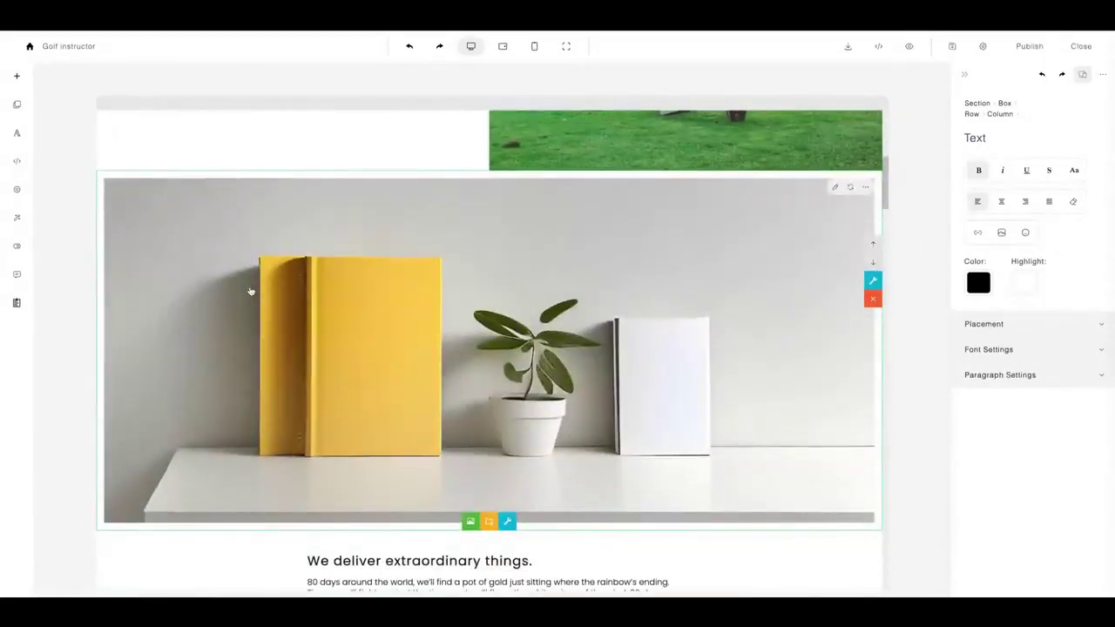
Step: Replace the books photo with the golf media image of a golf ball beside the hole and flagstick
{"action": "left_click", "coordinate": [475, 298]}
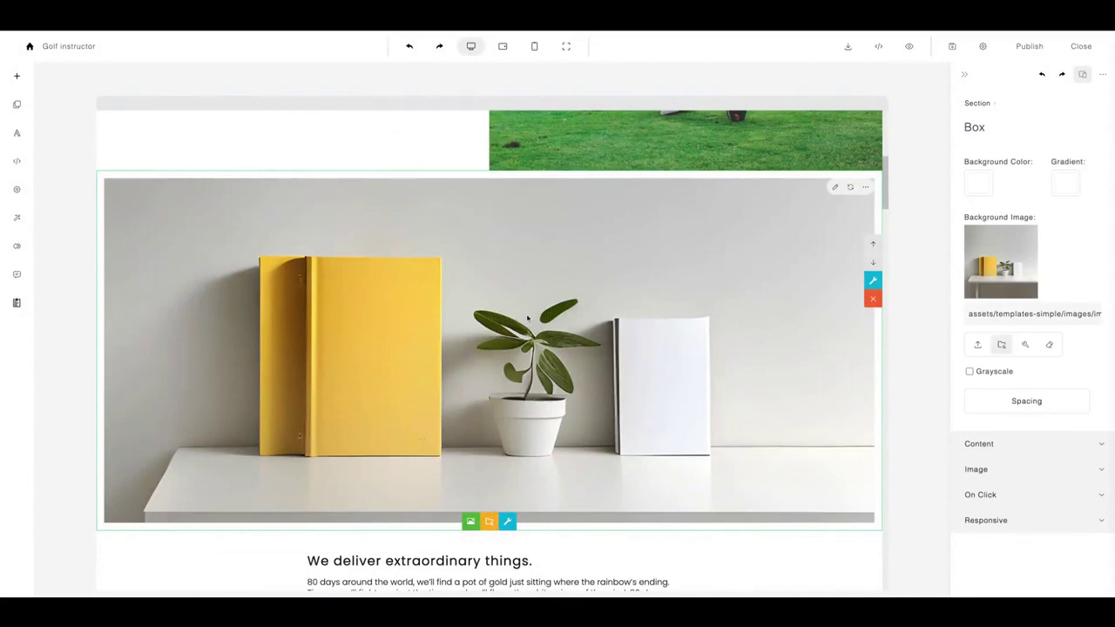
{"action": "double_click", "coordinate": [490, 312]}
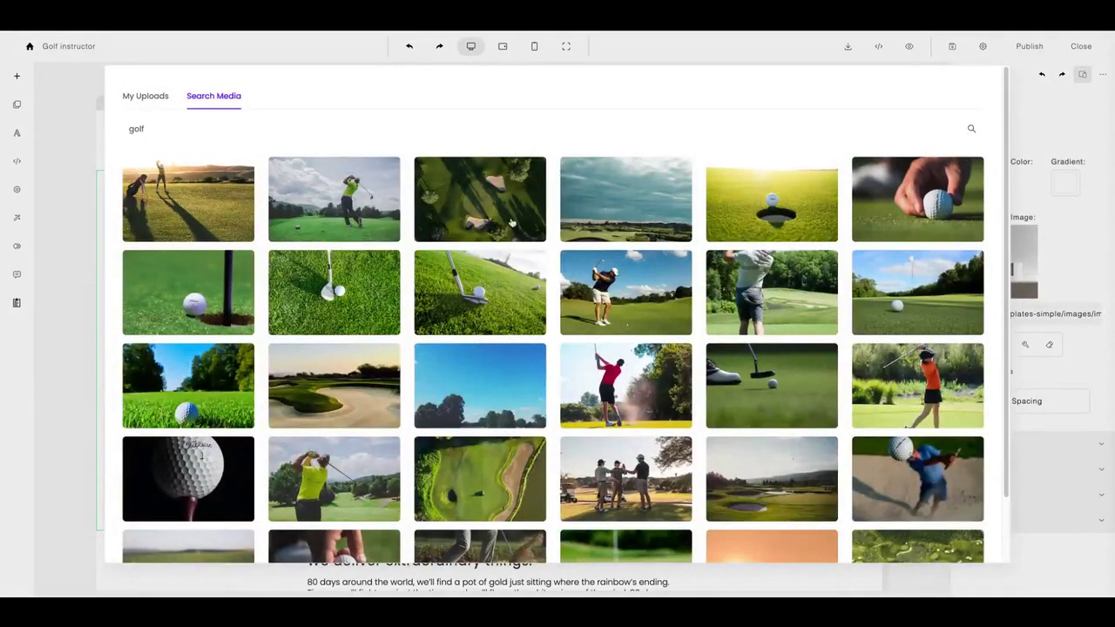
{"action": "left_click", "coordinate": [194, 297]}
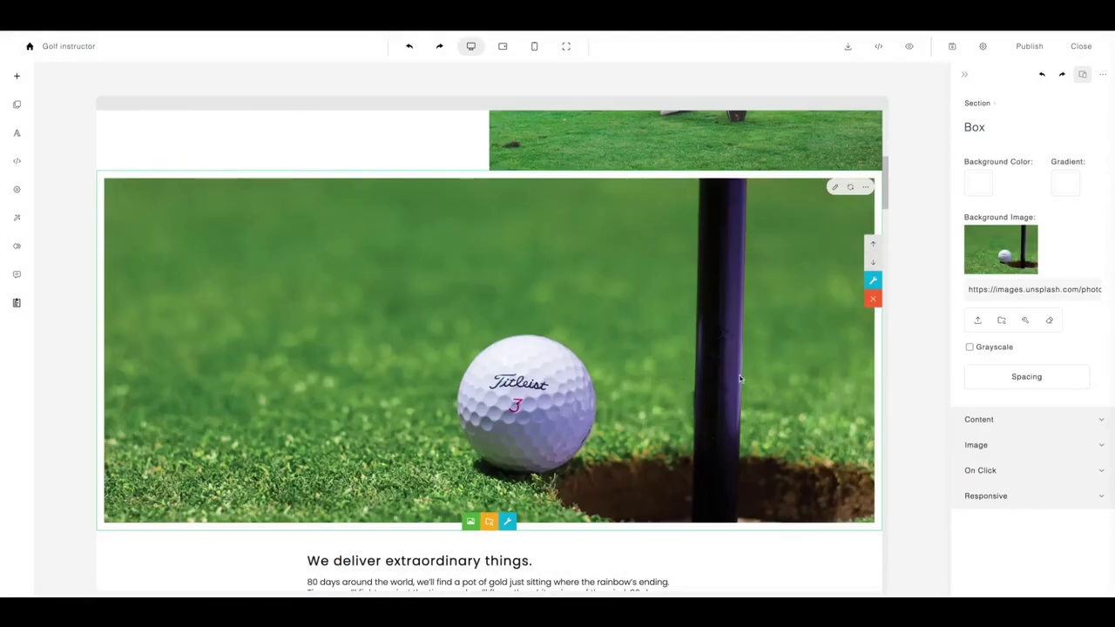
Step: Add a YouTube video beneath the "We deliver extraordinary things." paragraph and set the putter photo as that section's background
{"action": "scroll", "coordinate": [740, 378], "scroll_direction": "down", "scroll_amount": 2}
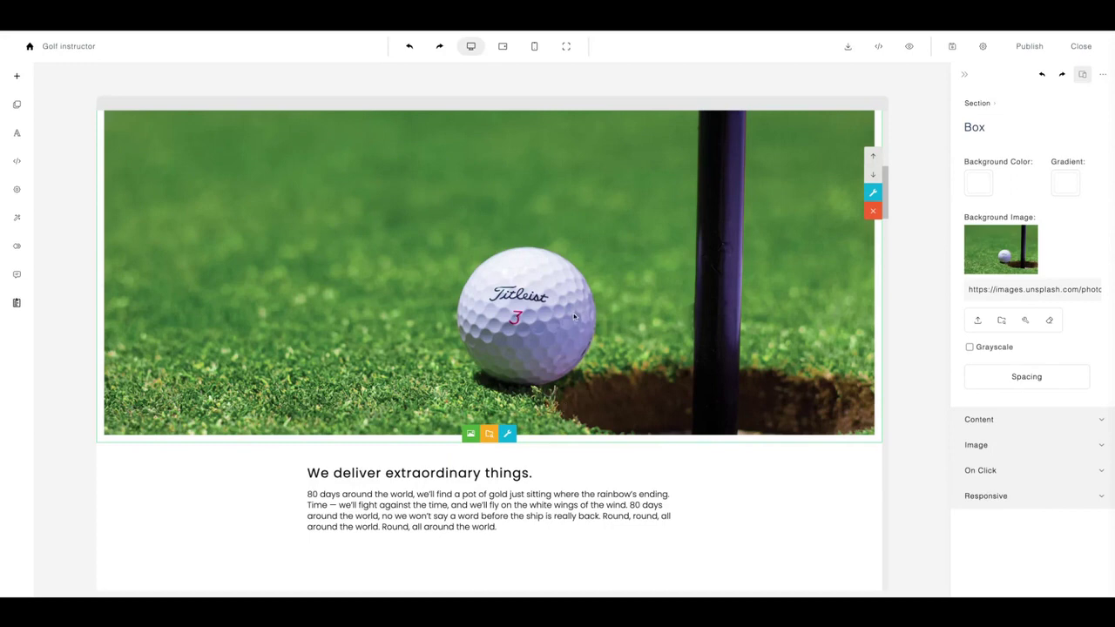
{"action": "scroll", "coordinate": [413, 401], "scroll_direction": "down", "scroll_amount": 2}
{"action": "left_click", "coordinate": [426, 349]}
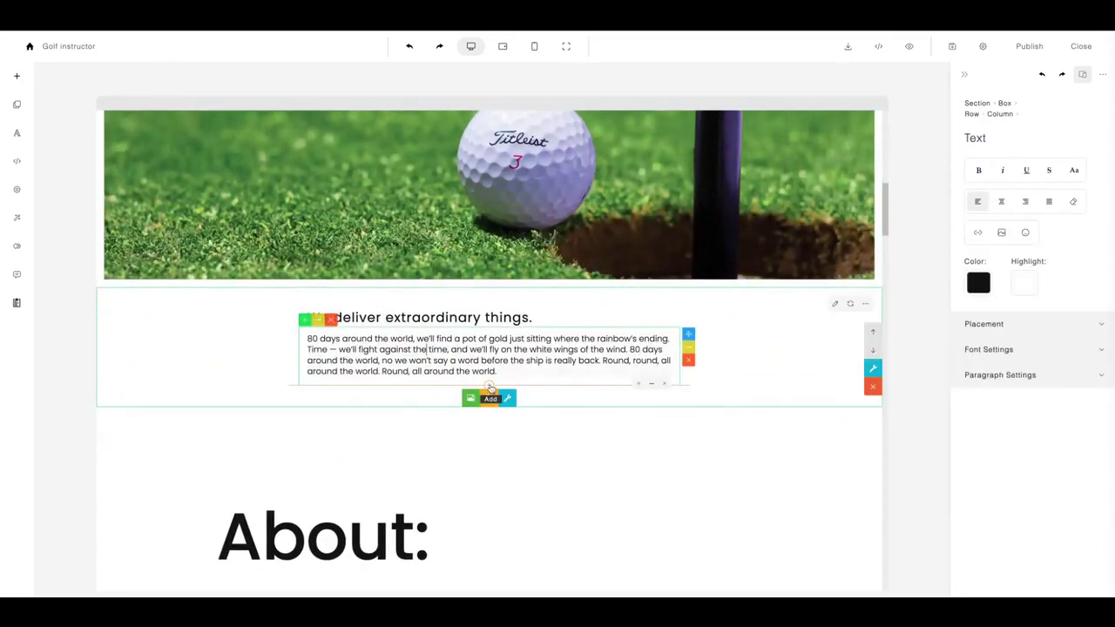
{"action": "left_click", "coordinate": [490, 396]}
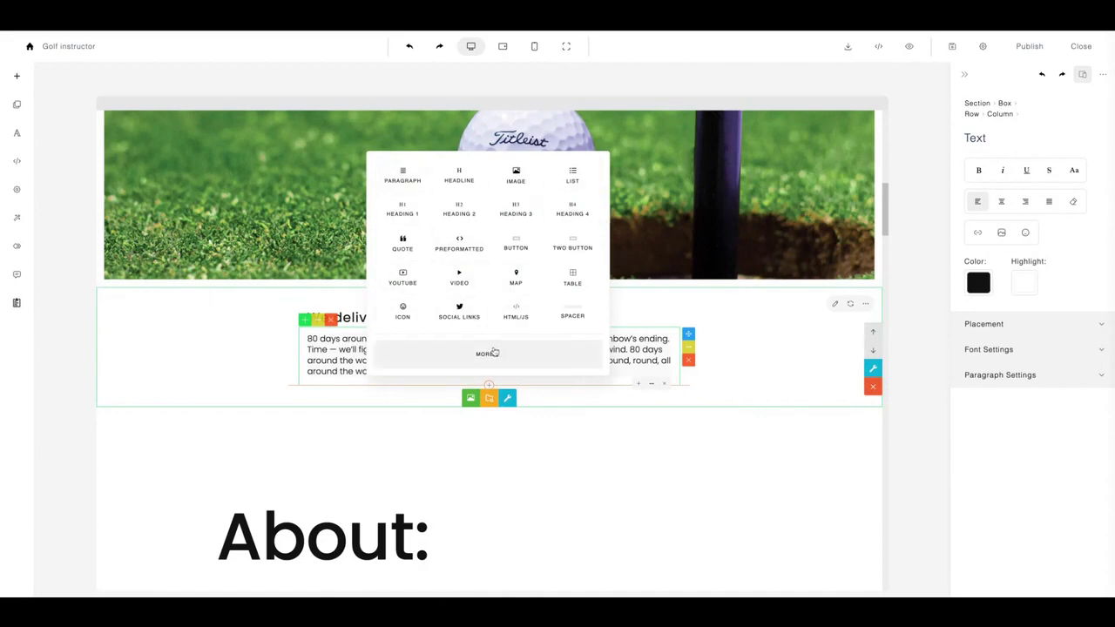
{"action": "left_click", "coordinate": [406, 279]}
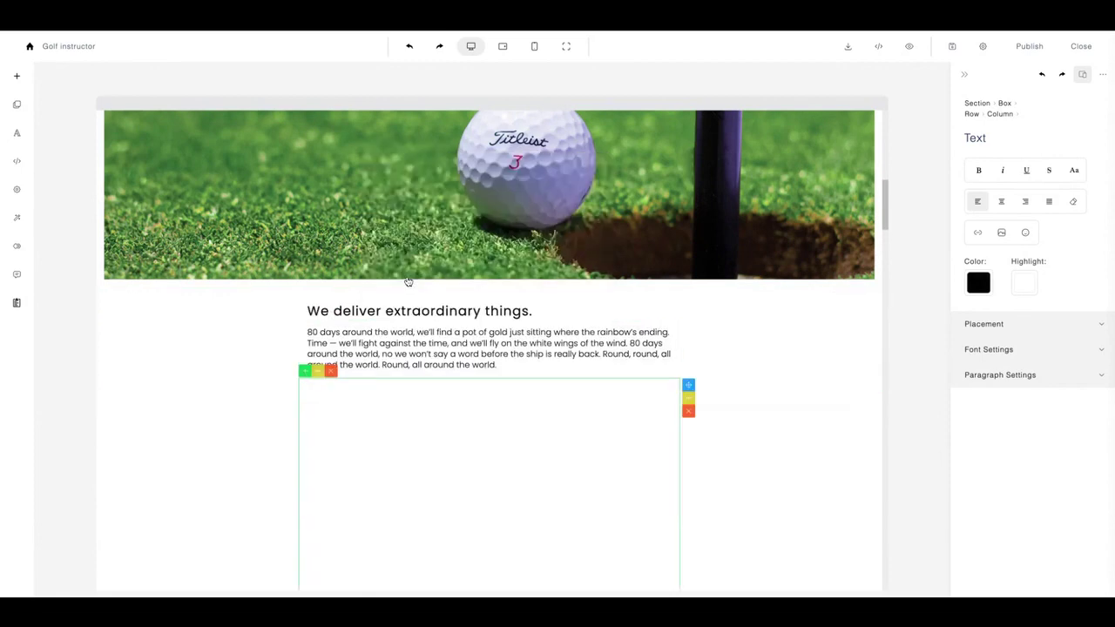
{"action": "scroll", "coordinate": [517, 460], "scroll_direction": "down", "scroll_amount": 2}
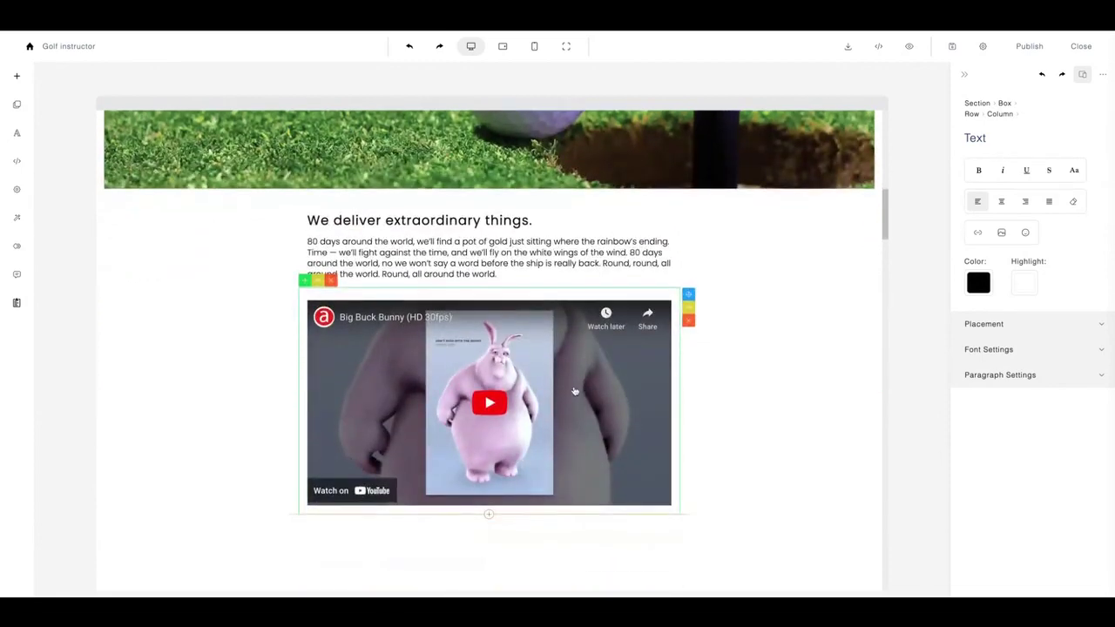
{"action": "left_click", "coordinate": [646, 343]}
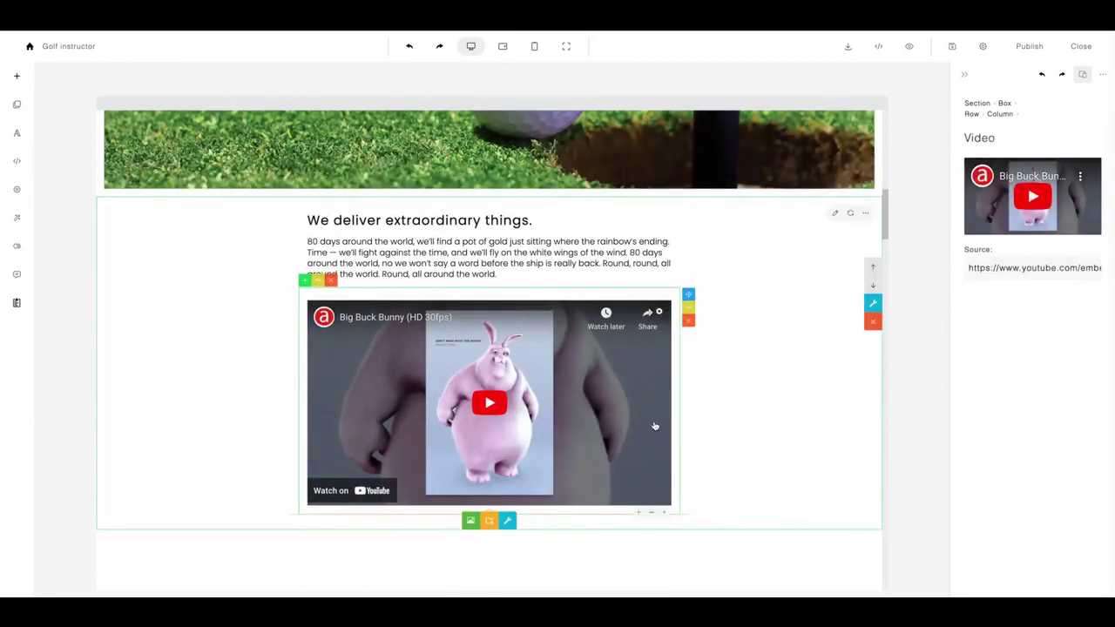
{"action": "scroll", "coordinate": [498, 500], "scroll_direction": "down", "scroll_amount": 1}
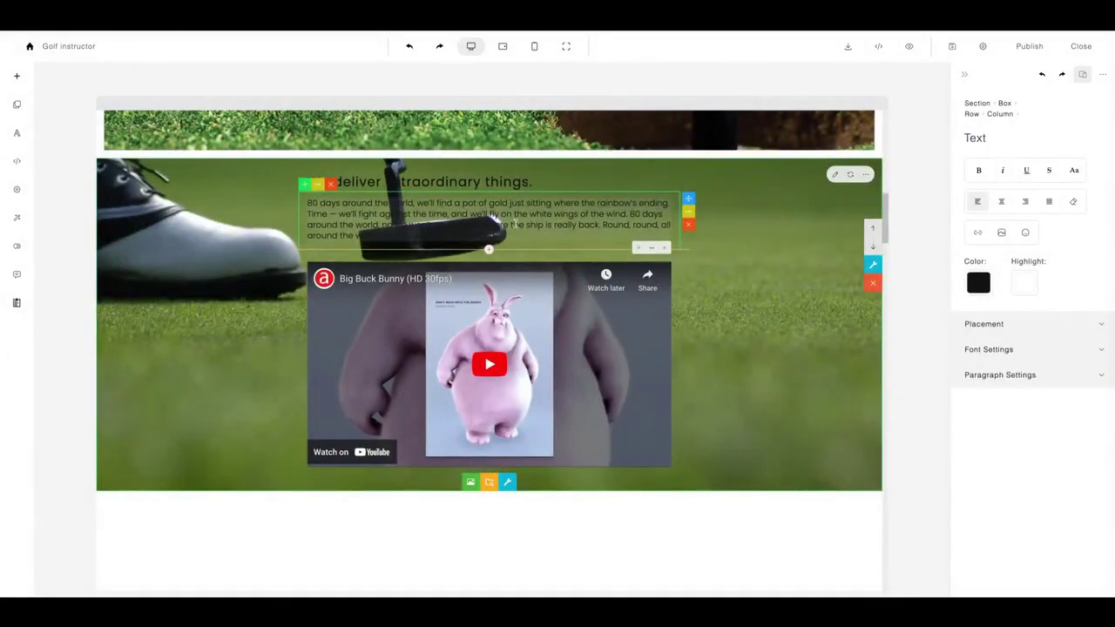
{"action": "left_click", "coordinate": [260, 238]}
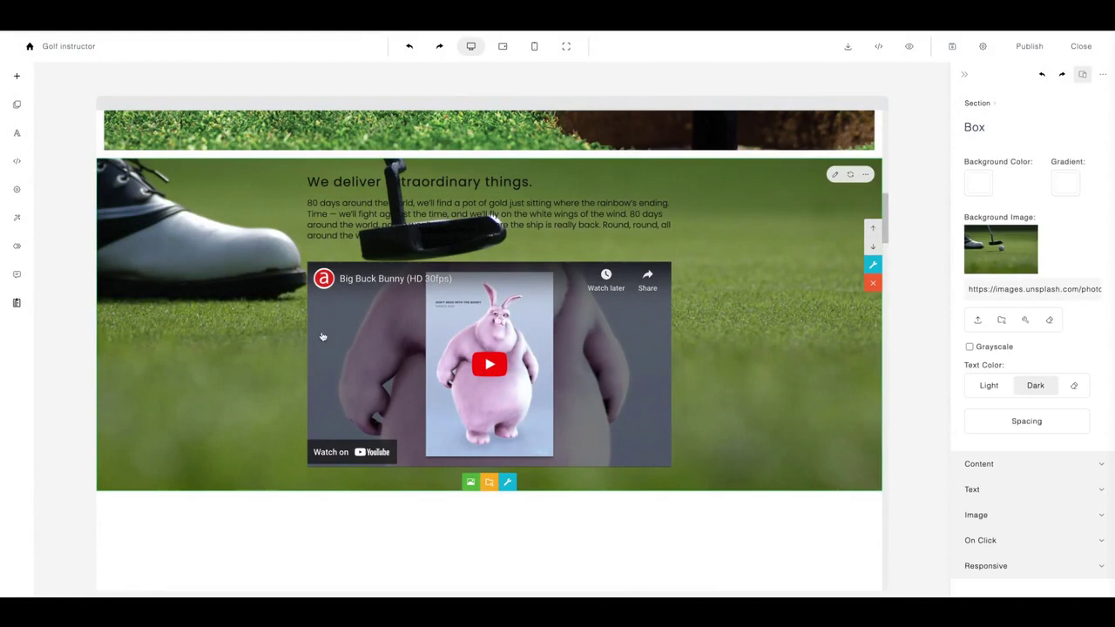
Step: Have the AI Assistant generate a new section with the prompt "Write a section a bout chipping around the green"
{"action": "scroll", "coordinate": [282, 256], "scroll_direction": "down", "scroll_amount": 2}
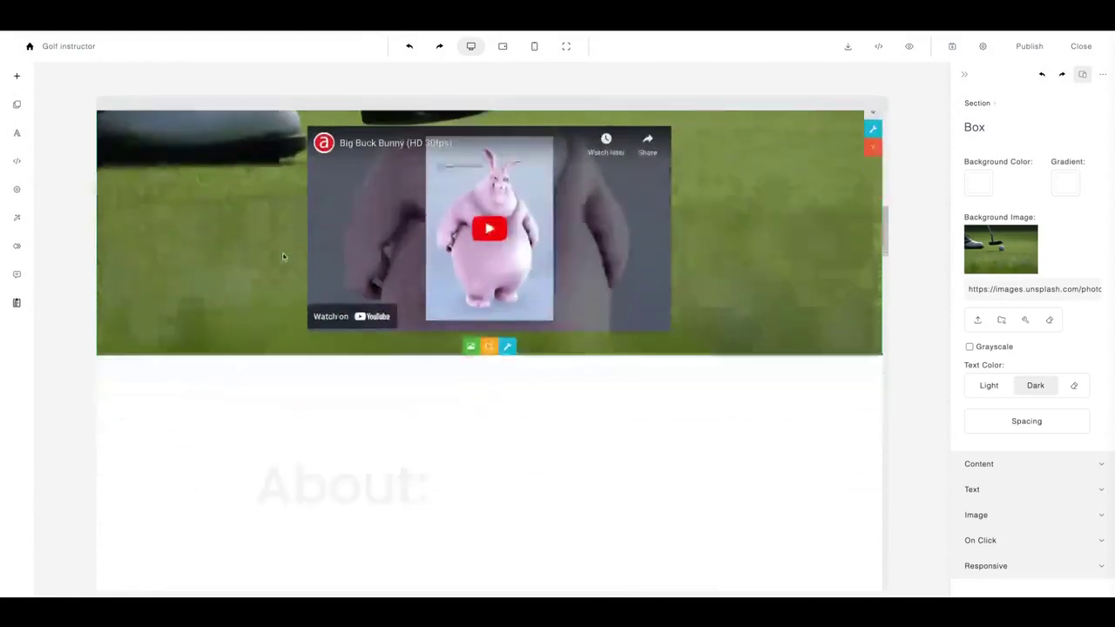
{"action": "scroll", "coordinate": [282, 256], "scroll_direction": "down", "scroll_amount": 2}
{"action": "scroll", "coordinate": [225, 320], "scroll_direction": "down", "scroll_amount": 1}
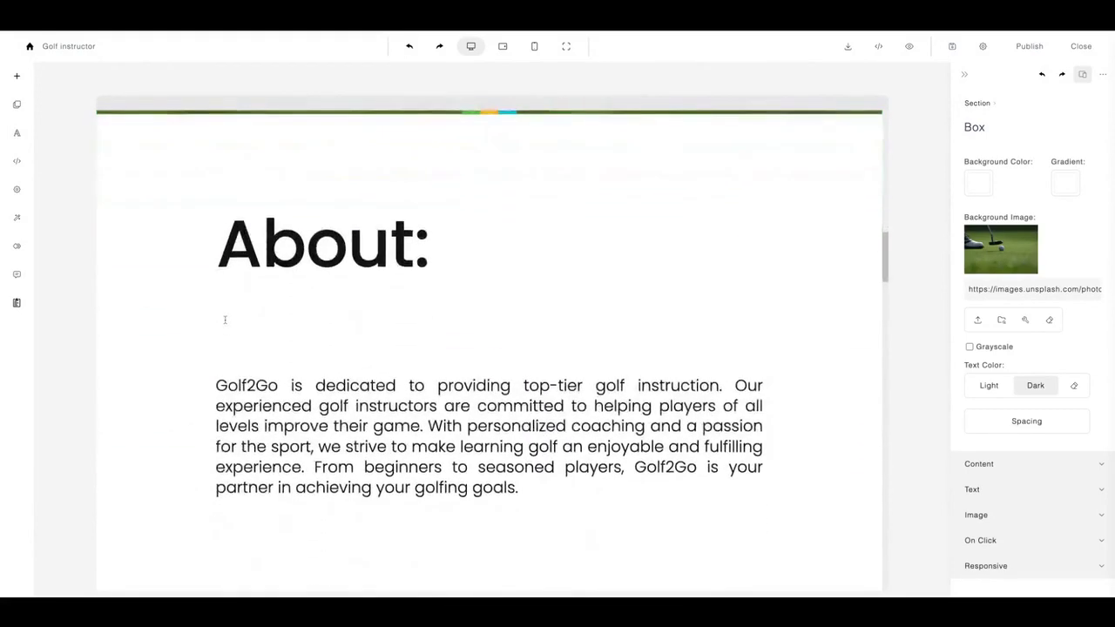
{"action": "left_click", "coordinate": [17, 274]}
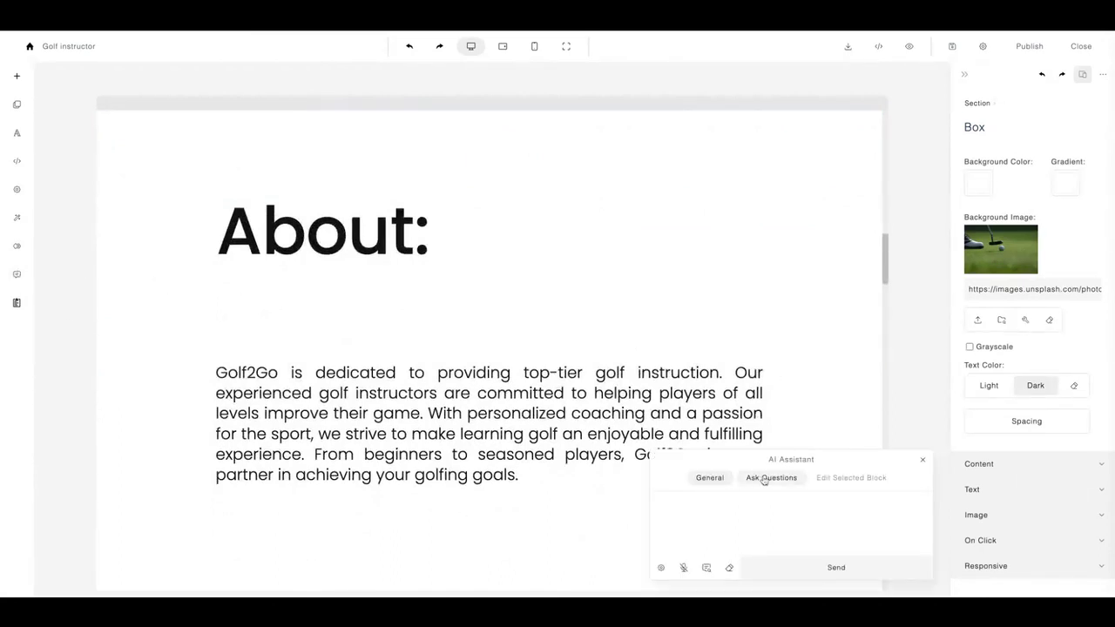
{"action": "scroll", "coordinate": [605, 434], "scroll_direction": "down", "scroll_amount": 1}
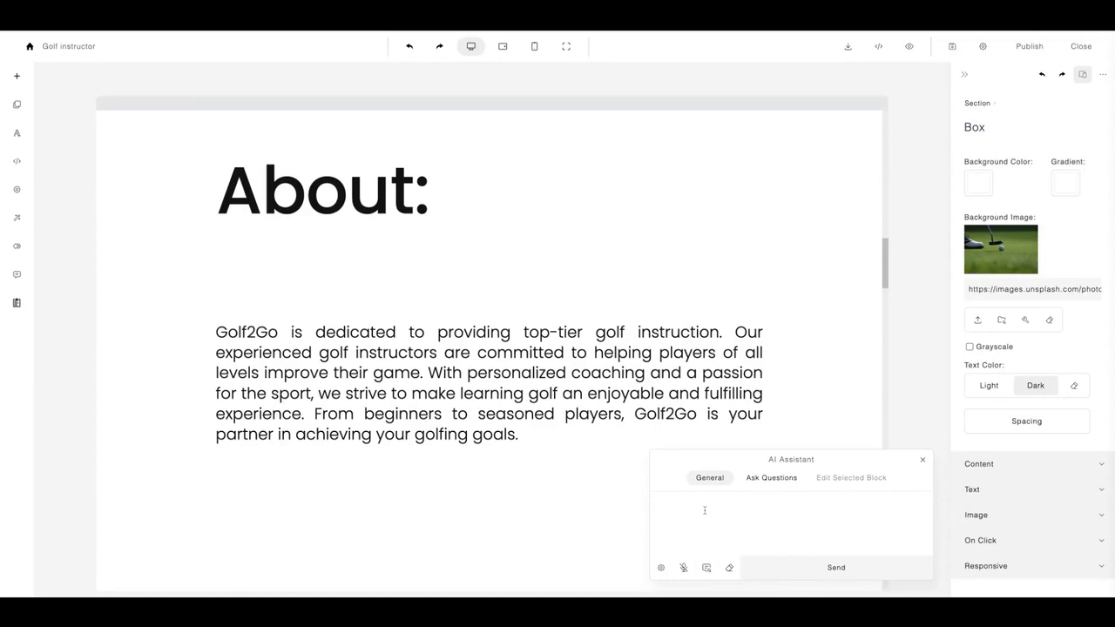
{"action": "type", "text": "Write s"}
{"action": "type", "text": " section a bout cho"}
{"action": "key", "text": "BackSpace"}
{"action": "type", "text": "ipping around the gree"}
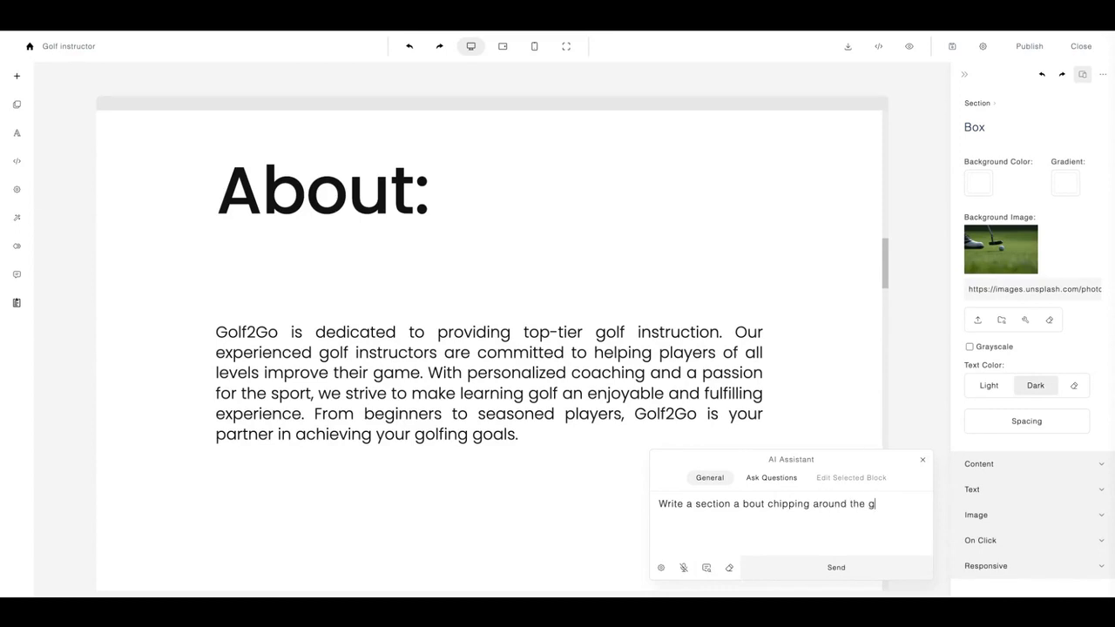
{"action": "type", "text": "b"}
{"action": "type", "text": "n"}
{"action": "left_click", "coordinate": [834, 567]}
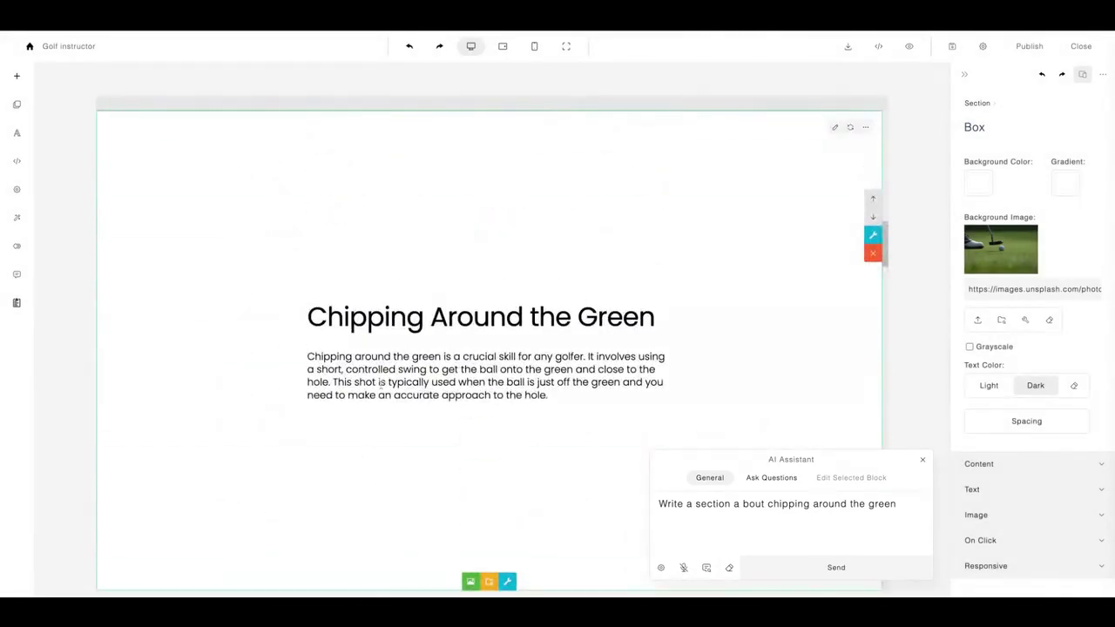
Step: Set the golf photo of a club and ball on sloping grass as the Chipping Around the Green section's background
{"action": "left_click", "coordinate": [596, 380]}
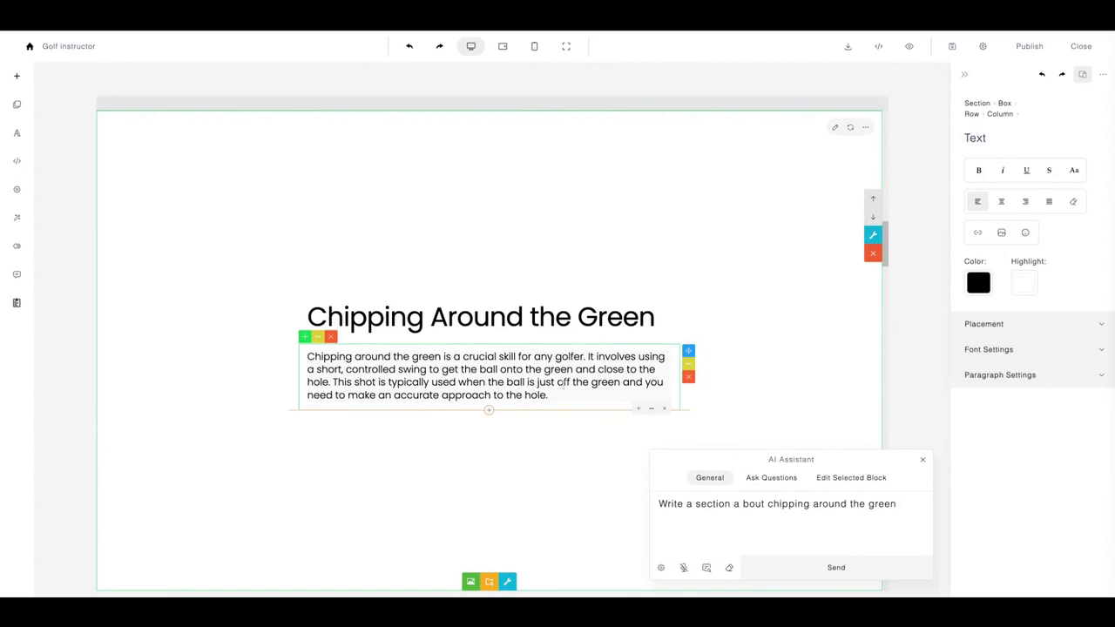
{"action": "left_click", "coordinate": [772, 290]}
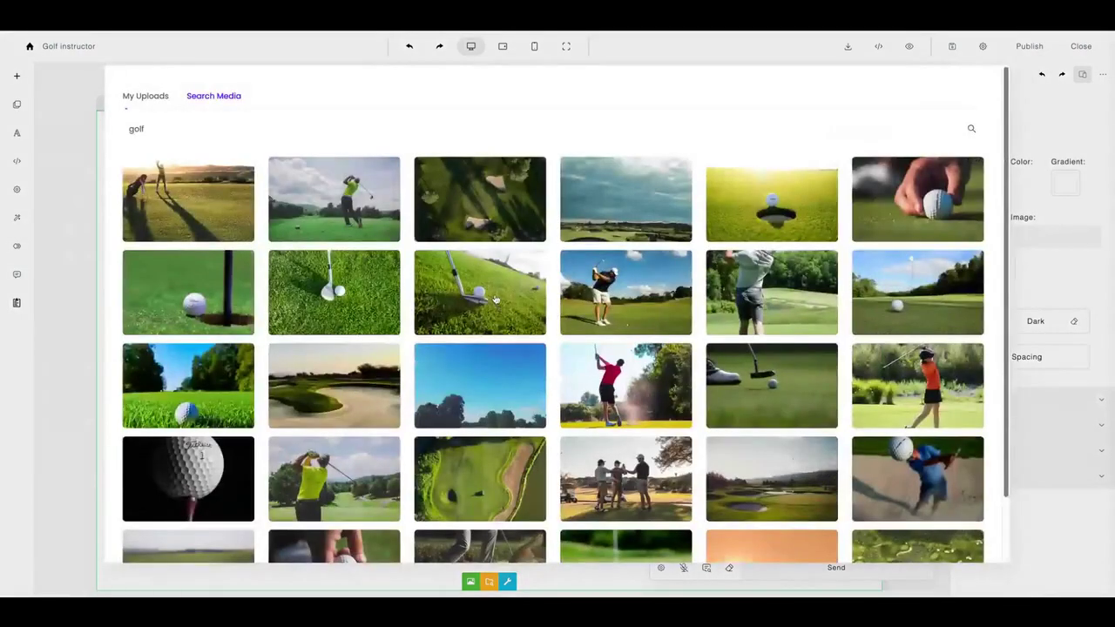
{"action": "left_click", "coordinate": [512, 307]}
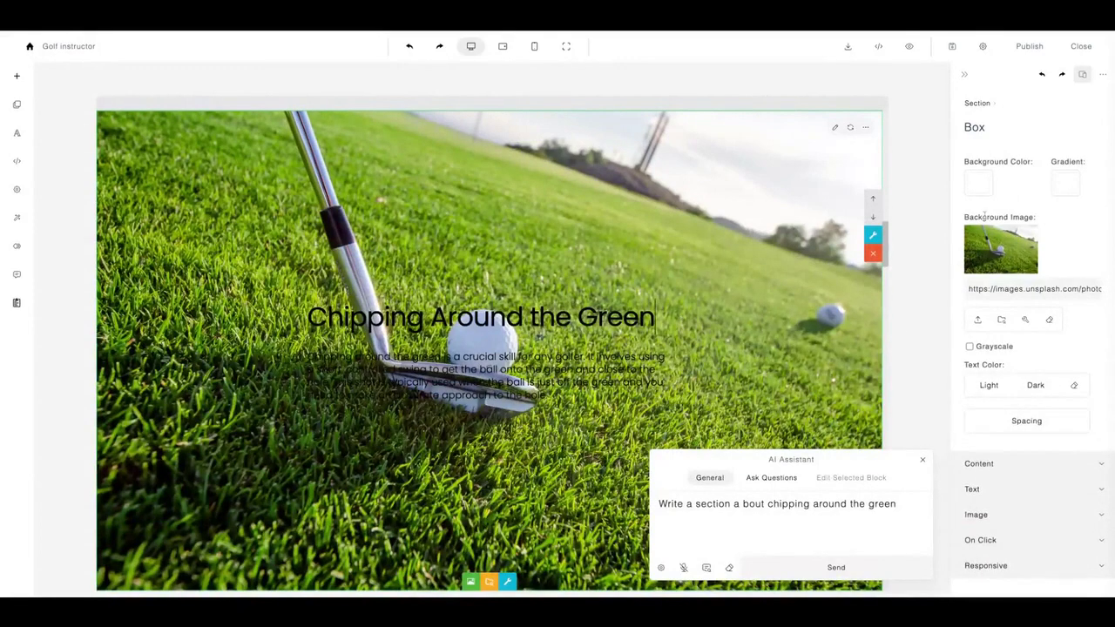
Step: Change the text color of the "Chipping Around the Green" heading to white
{"action": "left_click", "coordinate": [592, 305]}
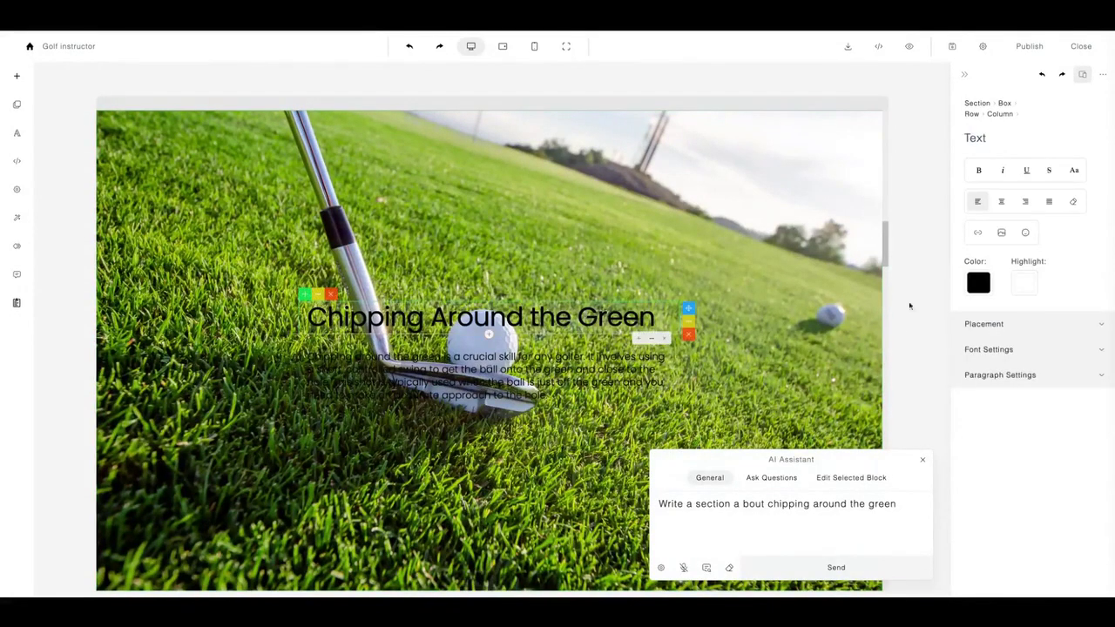
{"action": "left_click", "coordinate": [978, 283]}
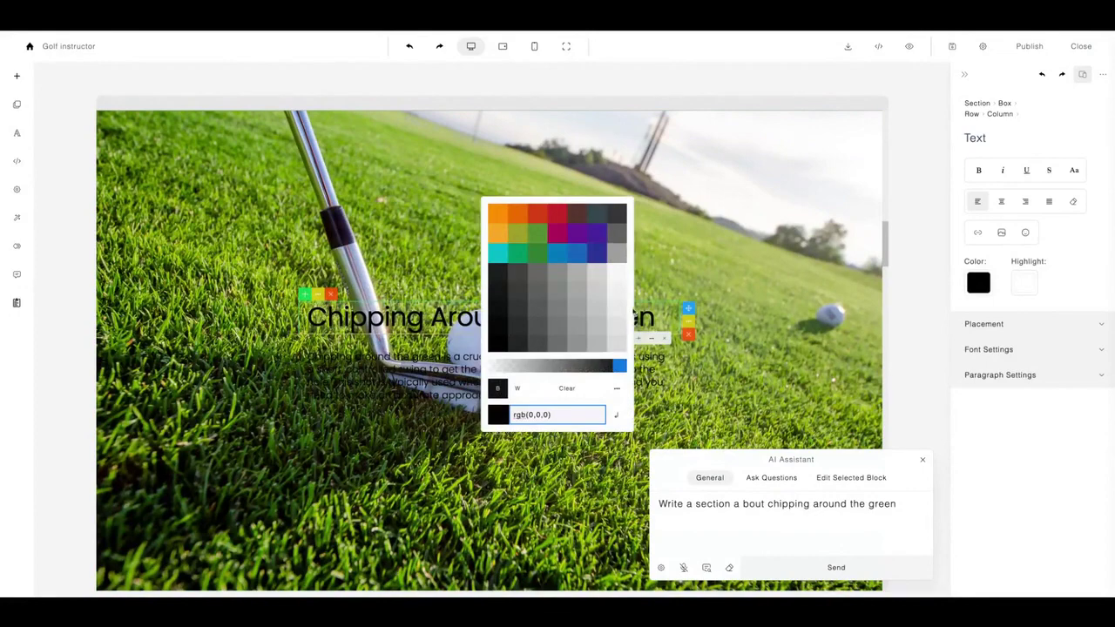
{"action": "left_click", "coordinate": [620, 286]}
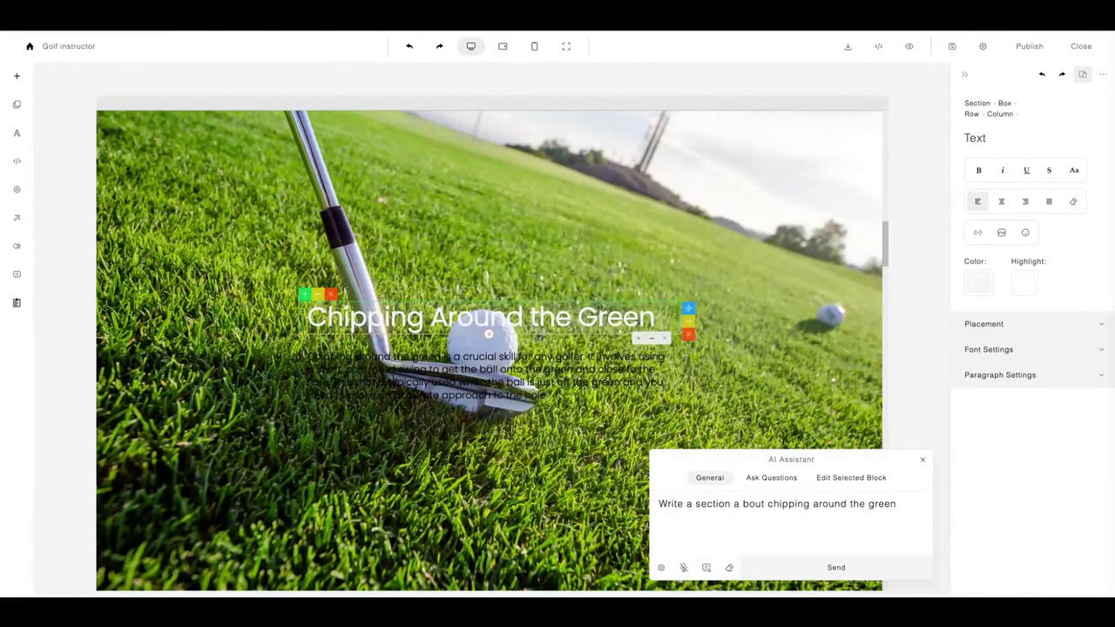
Step: Insert a preformatted text block beneath the Golf2Go paragraph in the About section
{"action": "left_click", "coordinate": [531, 374]}
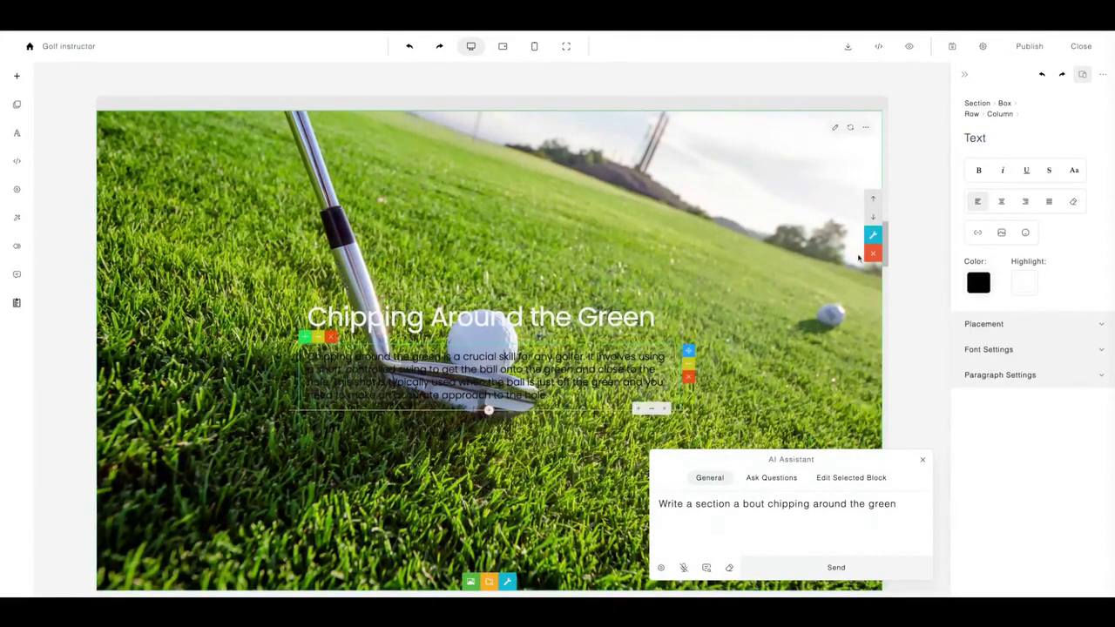
{"action": "left_click", "coordinate": [857, 258]}
{"action": "scroll", "coordinate": [685, 312], "scroll_direction": "down", "scroll_amount": 5}
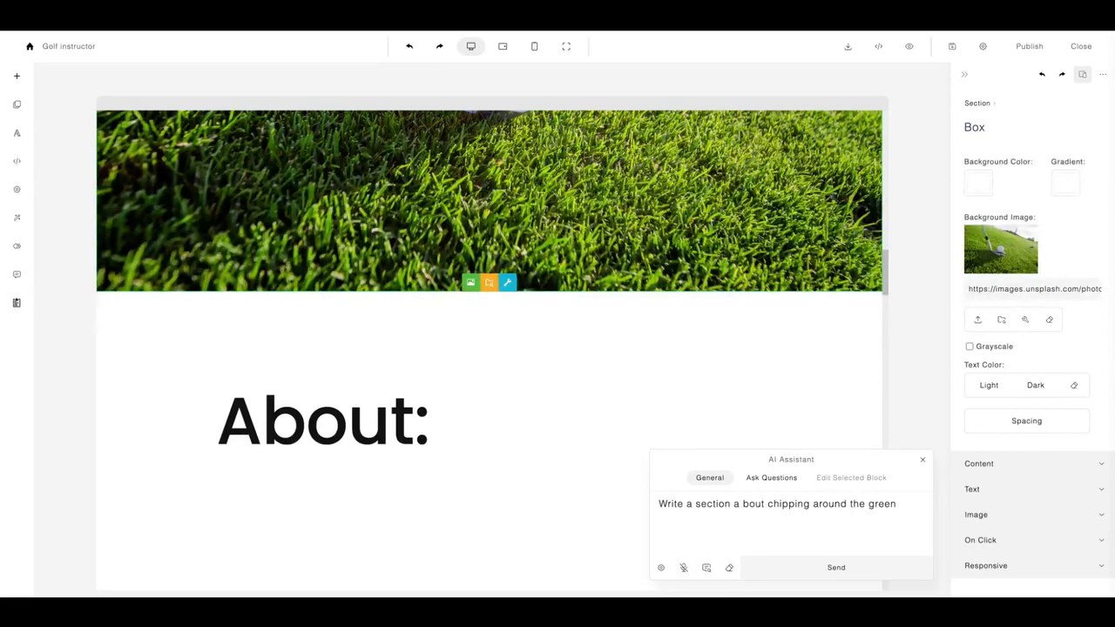
{"action": "scroll", "coordinate": [411, 293], "scroll_direction": "down", "scroll_amount": 3}
{"action": "left_click", "coordinate": [396, 274]}
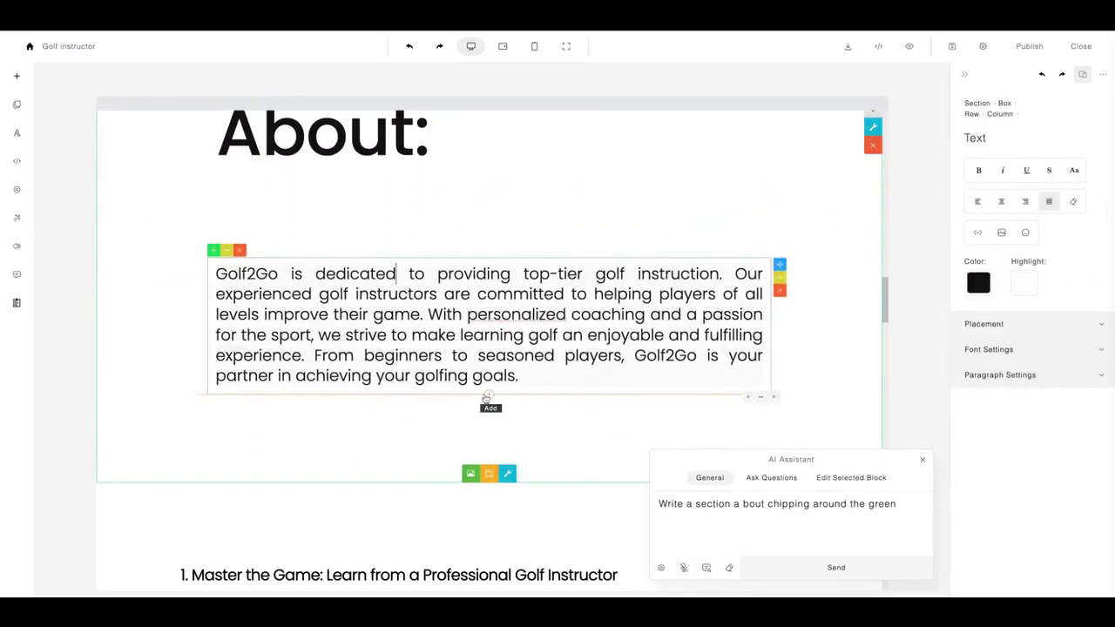
{"action": "left_click", "coordinate": [487, 396]}
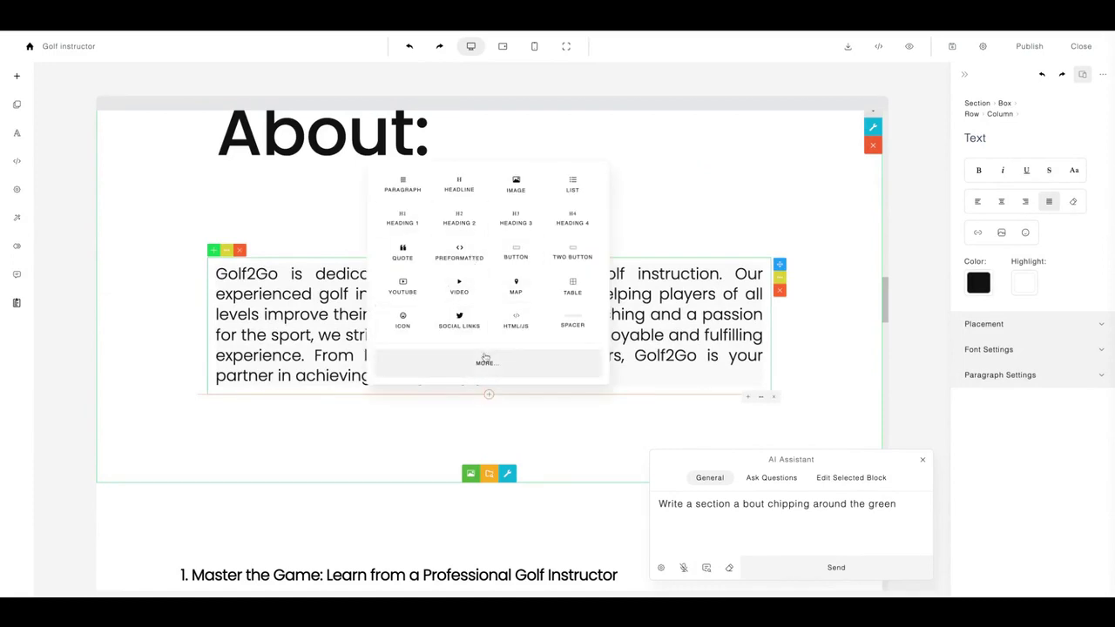
{"action": "left_click", "coordinate": [459, 253]}
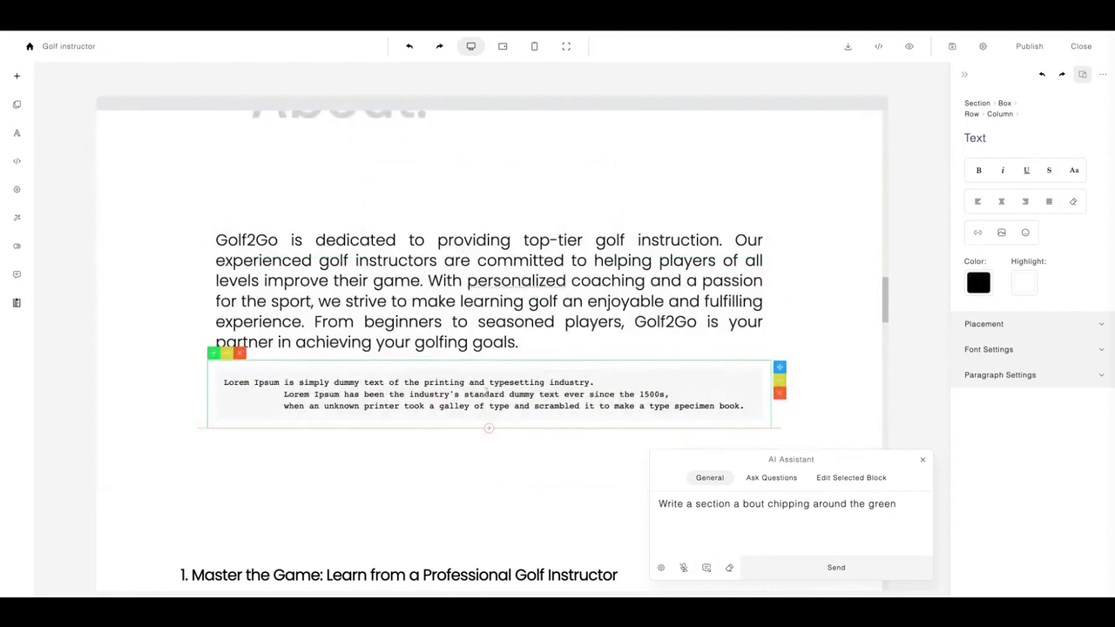
Step: Close the AI Assistant and open the settings of the preformatted text block
{"action": "left_click", "coordinate": [505, 394]}
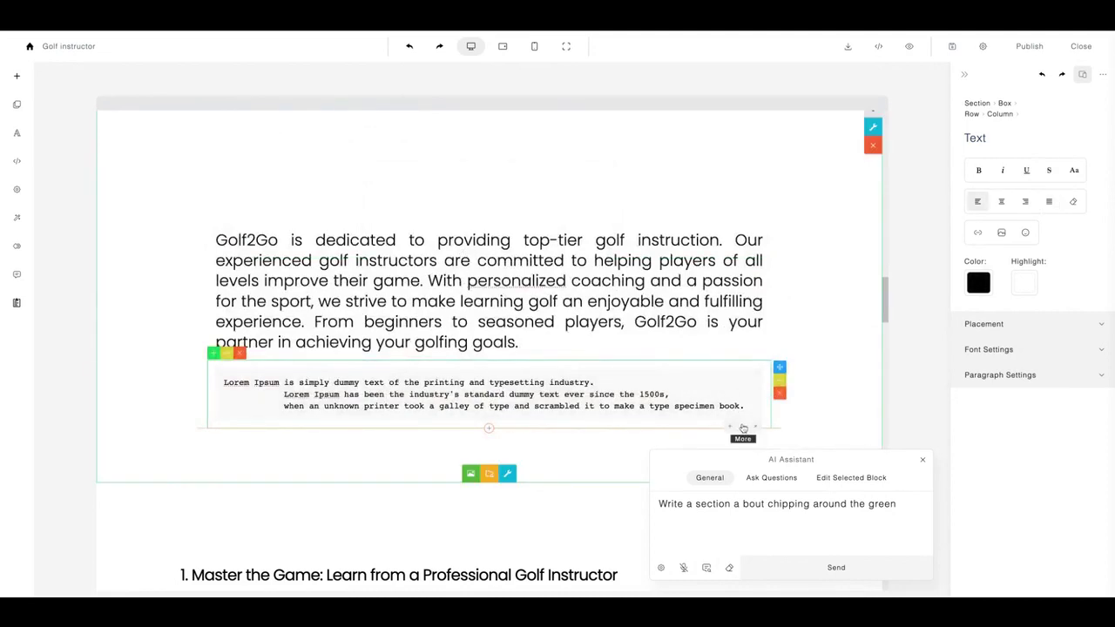
{"action": "left_click", "coordinate": [922, 459]}
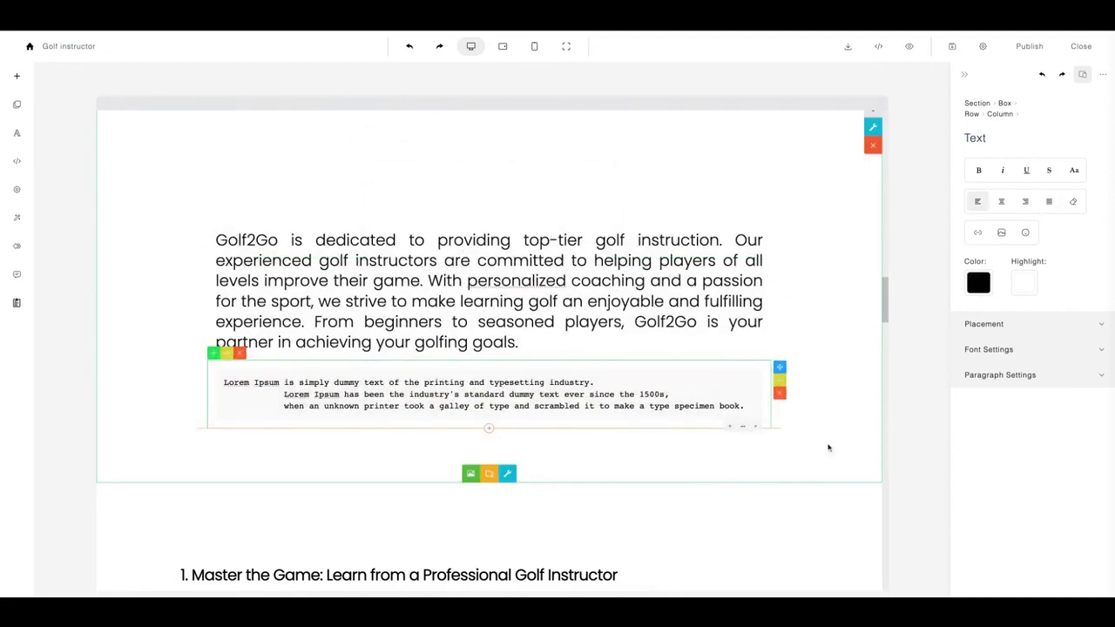
{"action": "left_click", "coordinate": [739, 426]}
{"action": "left_click", "coordinate": [768, 494]}
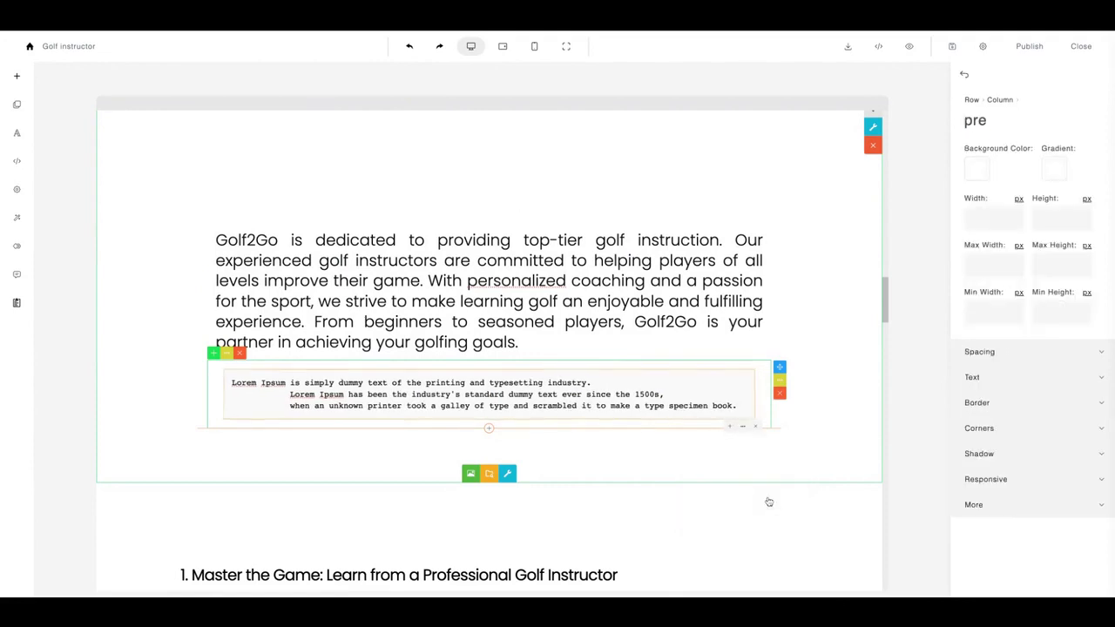
Step: Insert an HTML/JS code block beneath the preformatted text and view its source code without changing it
{"action": "left_click", "coordinate": [489, 428]}
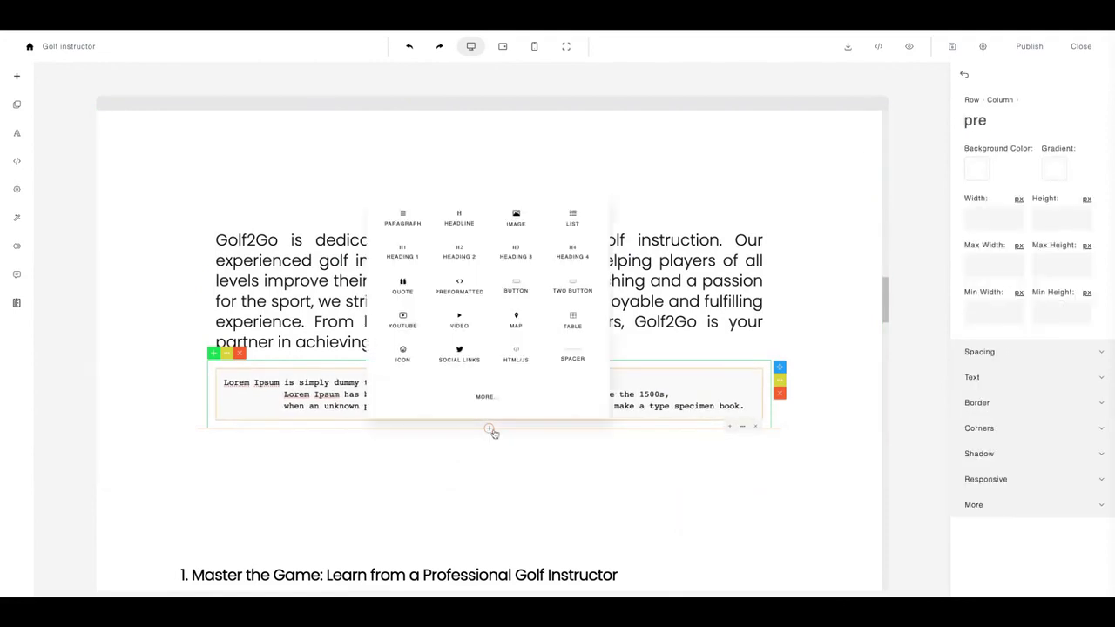
{"action": "left_click", "coordinate": [514, 357]}
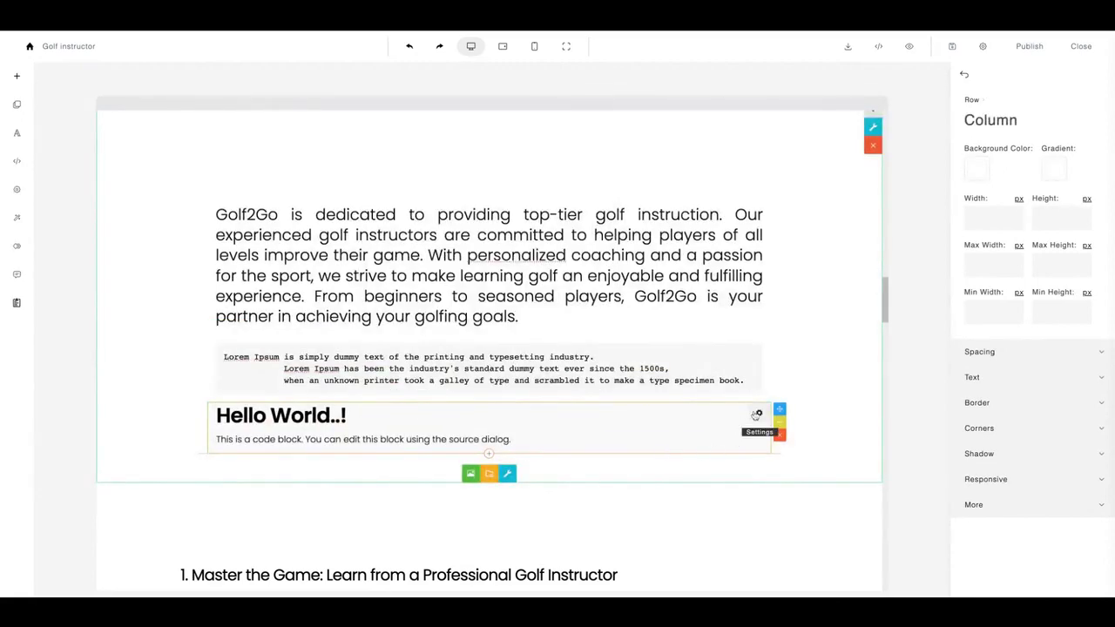
{"action": "left_click", "coordinate": [759, 413]}
{"action": "left_click_drag", "start_coordinate": [467, 366], "coordinate": [323, 179]}
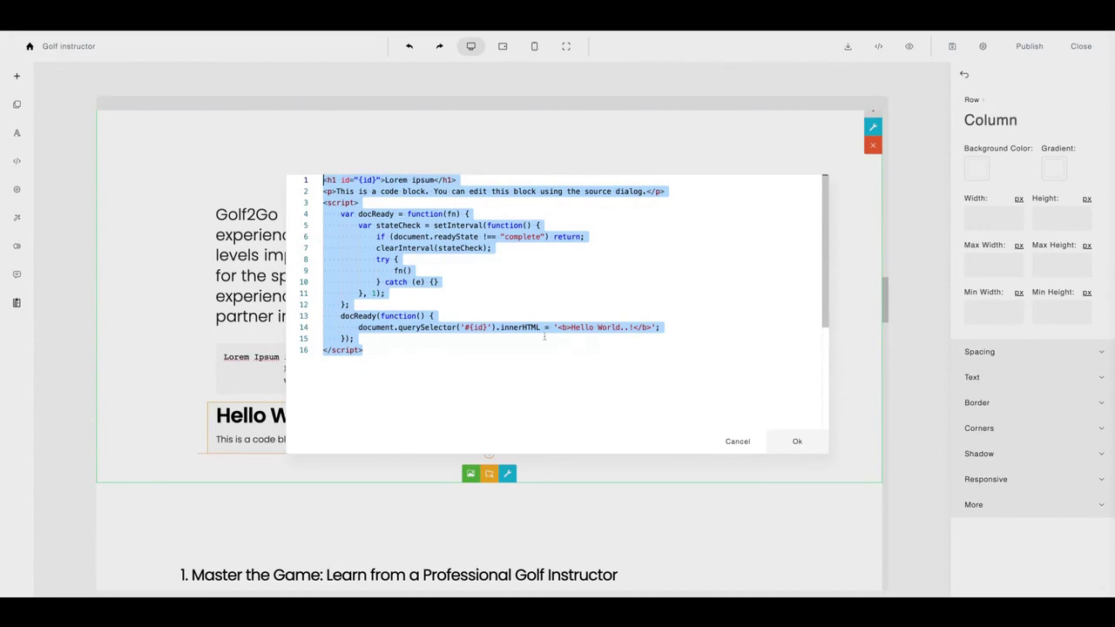
{"action": "left_click", "coordinate": [736, 442]}
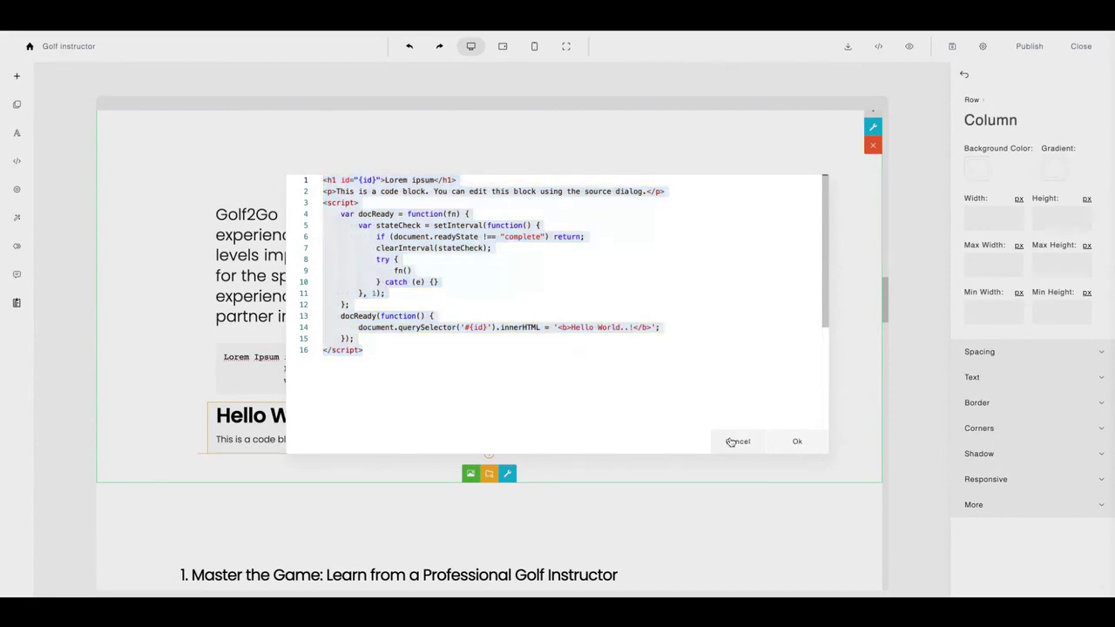
Step: Examine the HTML source code of the whole page from the navigation bar down to the testimonials
{"action": "left_click", "coordinate": [879, 46]}
{"action": "scroll", "coordinate": [645, 231], "scroll_direction": "down", "scroll_amount": 10}
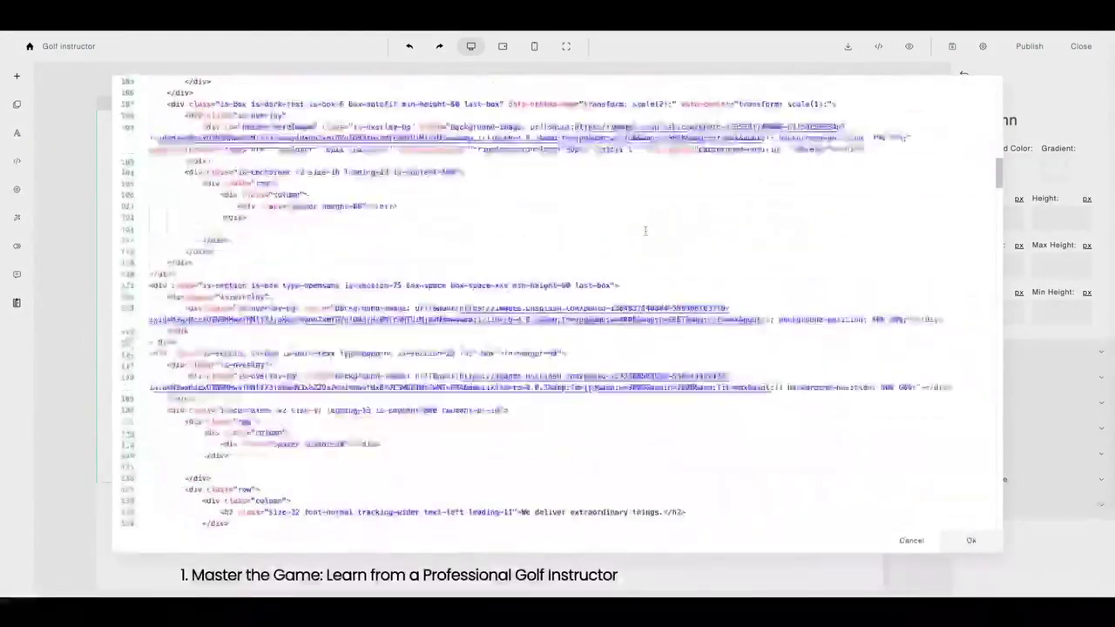
{"action": "scroll", "coordinate": [645, 230], "scroll_direction": "down", "scroll_amount": 20}
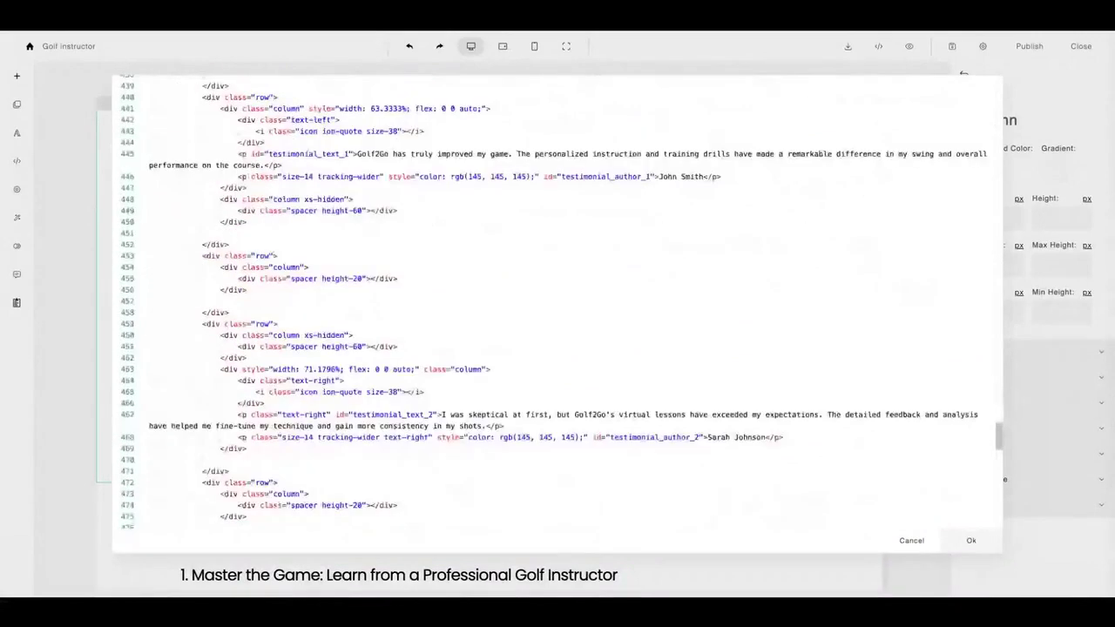
{"action": "scroll", "coordinate": [558, 305], "scroll_direction": "up", "scroll_amount": 20}
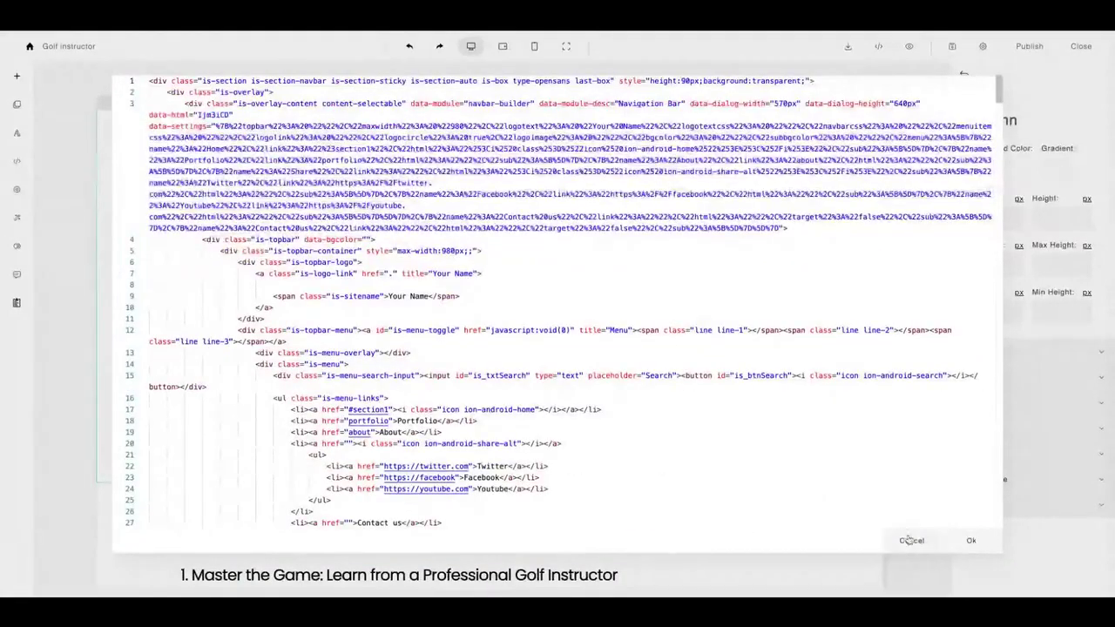
{"action": "left_click", "coordinate": [908, 540]}
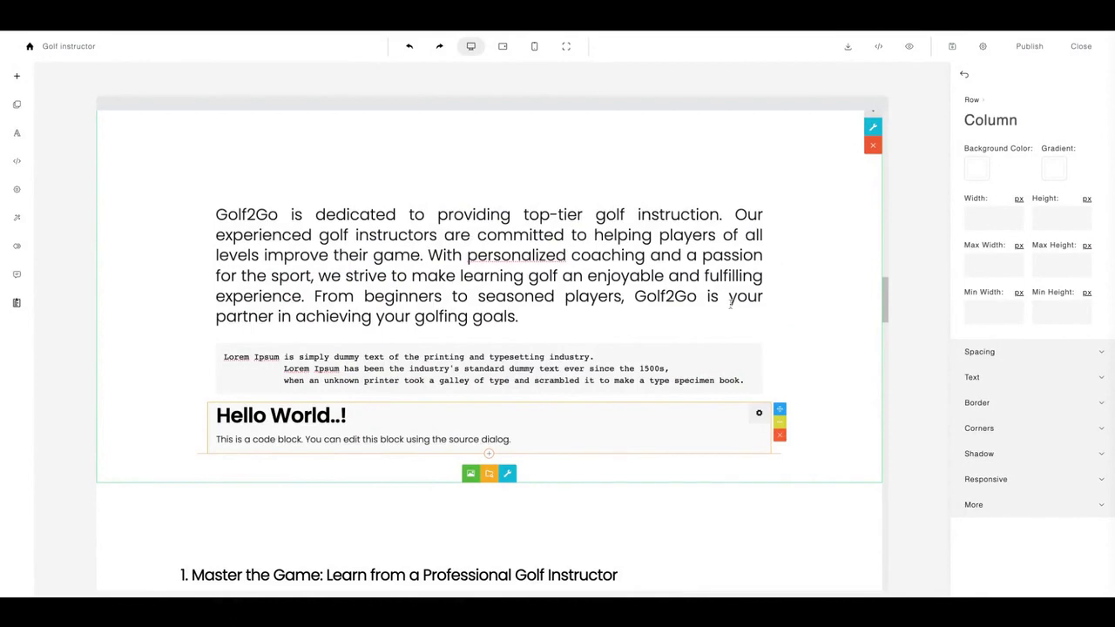
Step: Apply the "Special Elite & Encode Sans" typography style to the About section and browse further typography styles
{"action": "scroll", "coordinate": [488, 229], "scroll_direction": "down", "scroll_amount": 10}
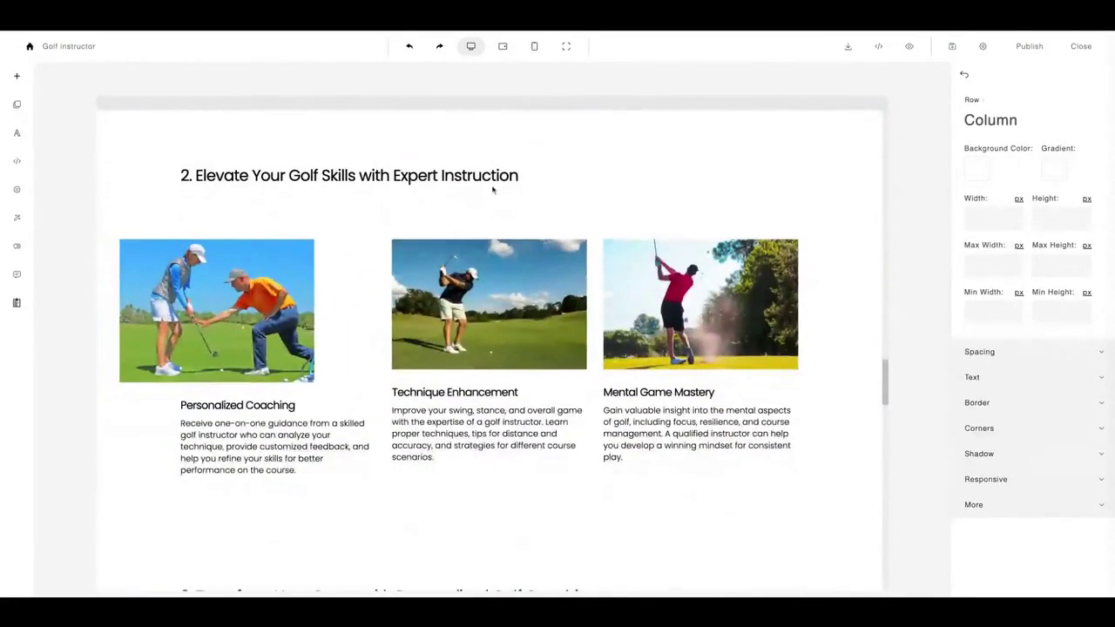
{"action": "left_click", "coordinate": [20, 135]}
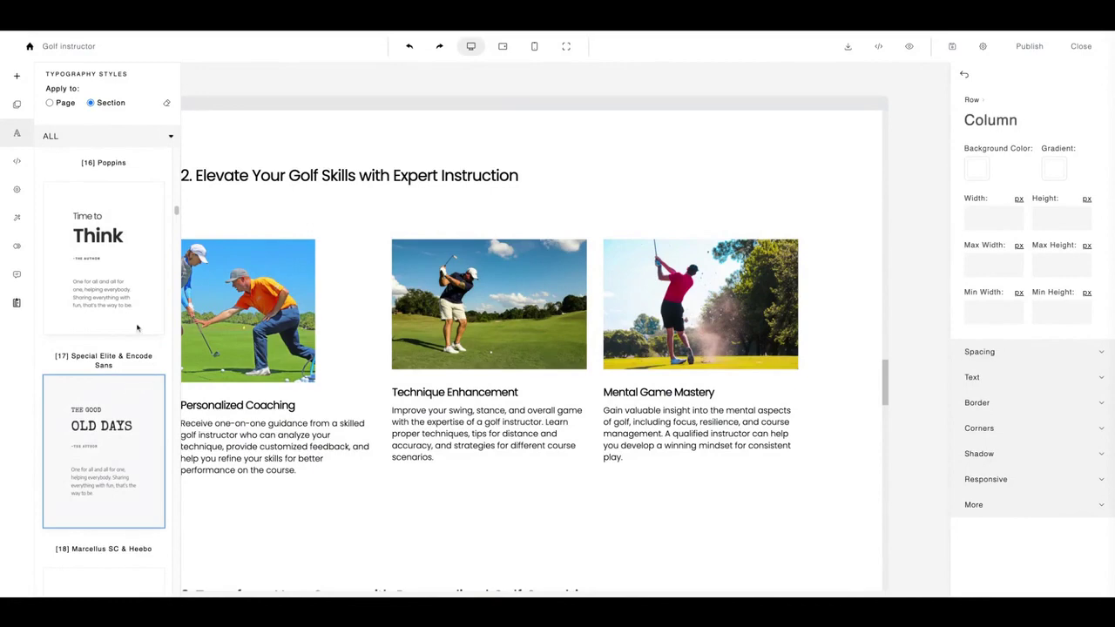
{"action": "scroll", "coordinate": [122, 360], "scroll_direction": "down", "scroll_amount": 2}
{"action": "scroll", "coordinate": [522, 349], "scroll_direction": "down", "scroll_amount": 5}
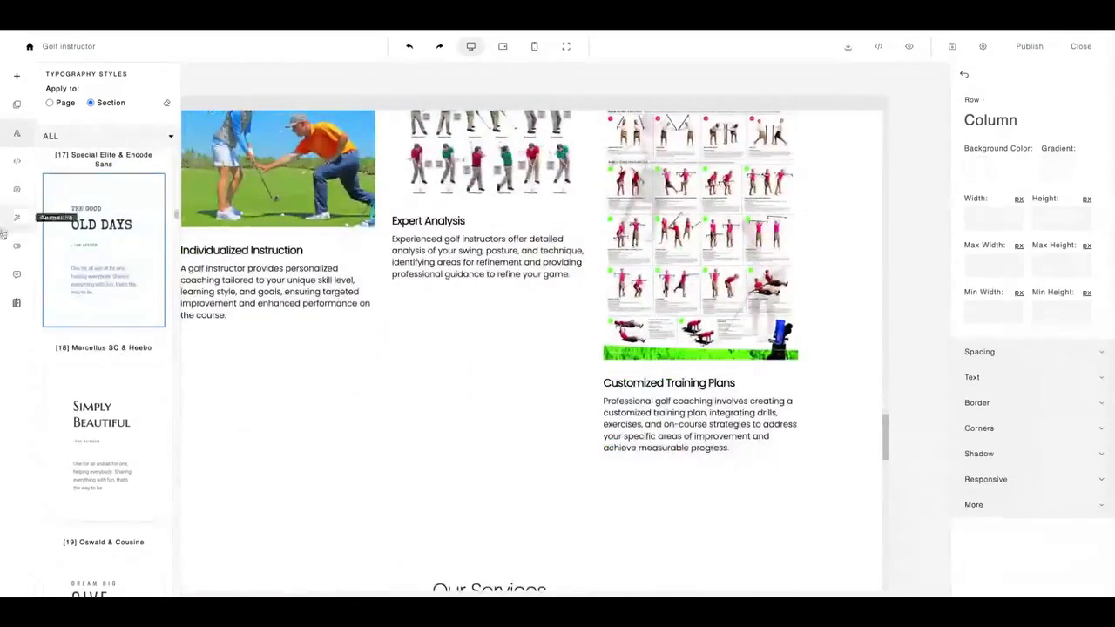
{"action": "scroll", "coordinate": [96, 366], "scroll_direction": "down", "scroll_amount": 6}
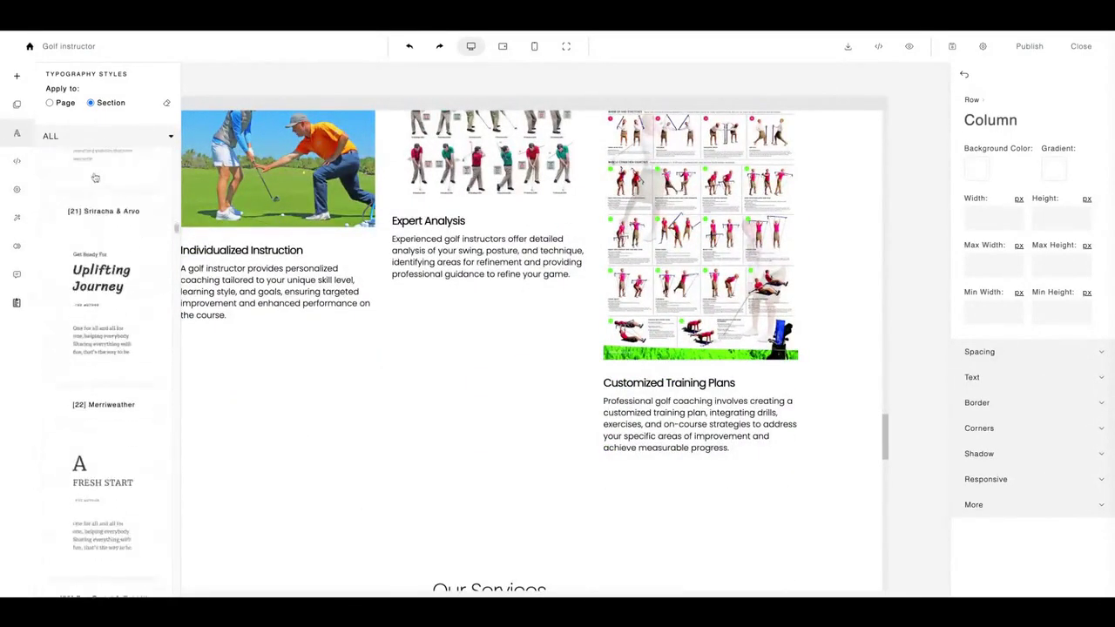
{"action": "left_click", "coordinate": [220, 397]}
{"action": "scroll", "coordinate": [348, 287], "scroll_direction": "up", "scroll_amount": 10}
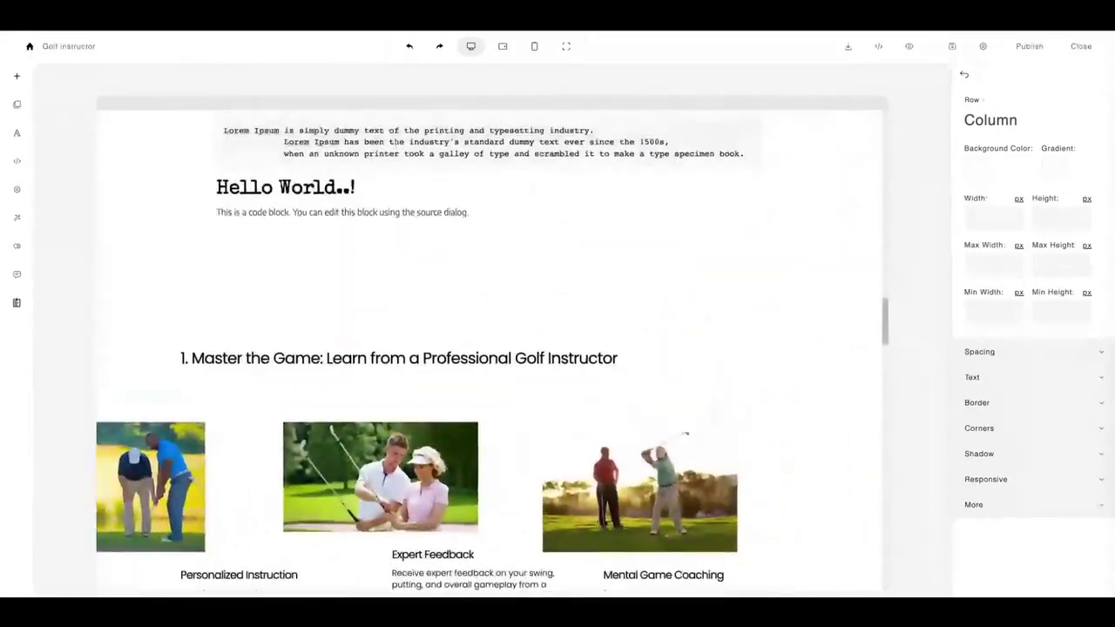
{"action": "scroll", "coordinate": [394, 206], "scroll_direction": "up", "scroll_amount": 1}
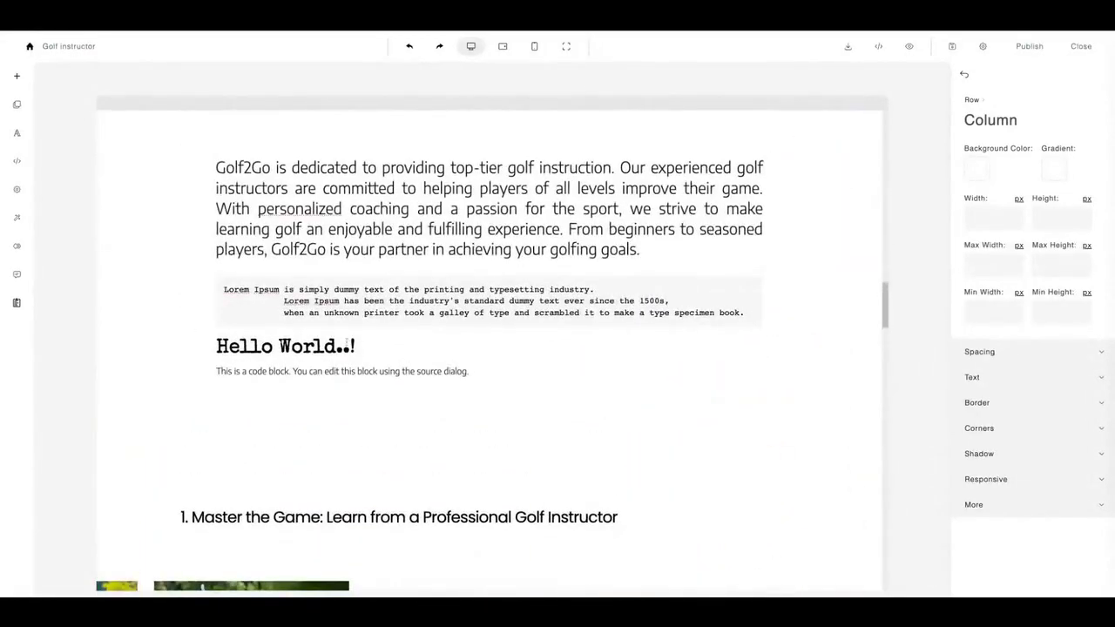
Step: Examine the placement, font and paragraph settings of the "Improve Your Game with Expert Golf Instruction" heading and the golfer photo's box settings
{"action": "scroll", "coordinate": [283, 348], "scroll_direction": "up", "scroll_amount": 20}
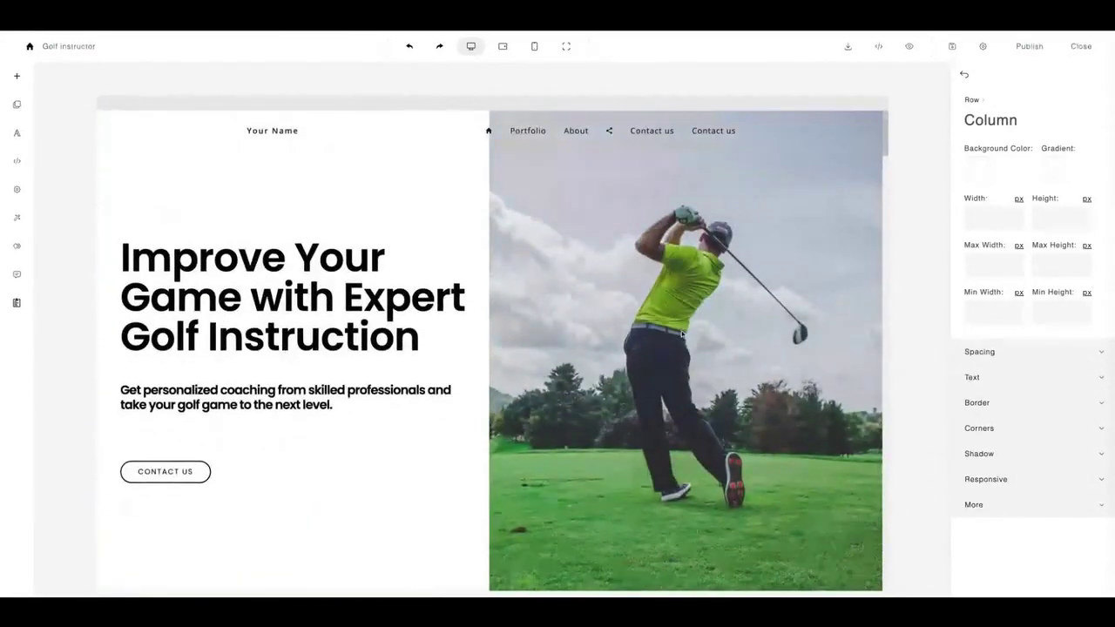
{"action": "left_click", "coordinate": [117, 175]}
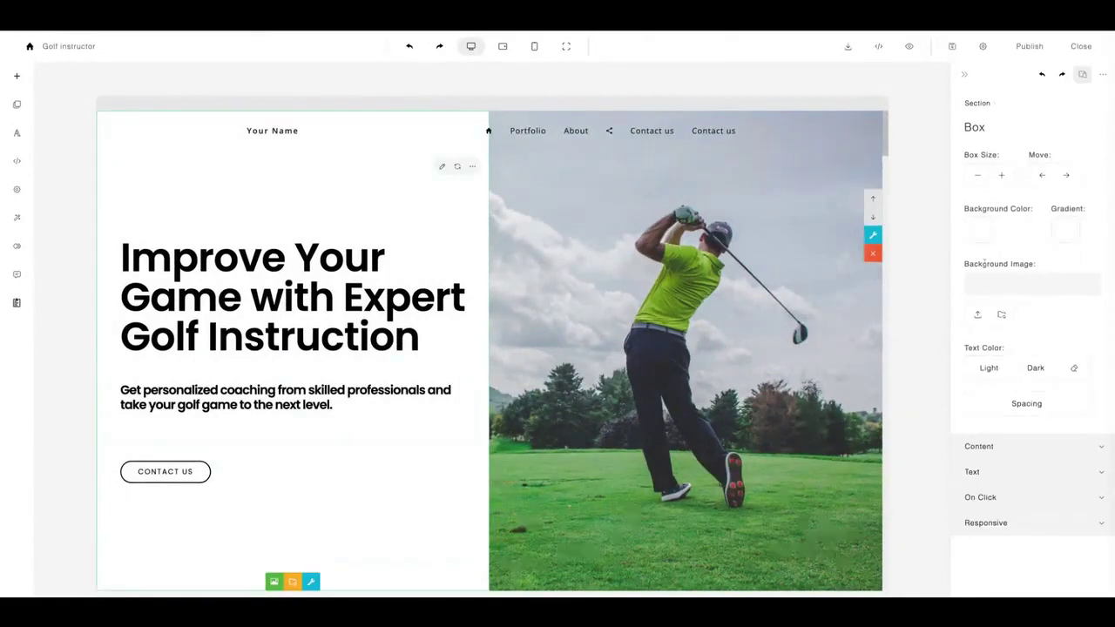
{"action": "left_click", "coordinate": [401, 296]}
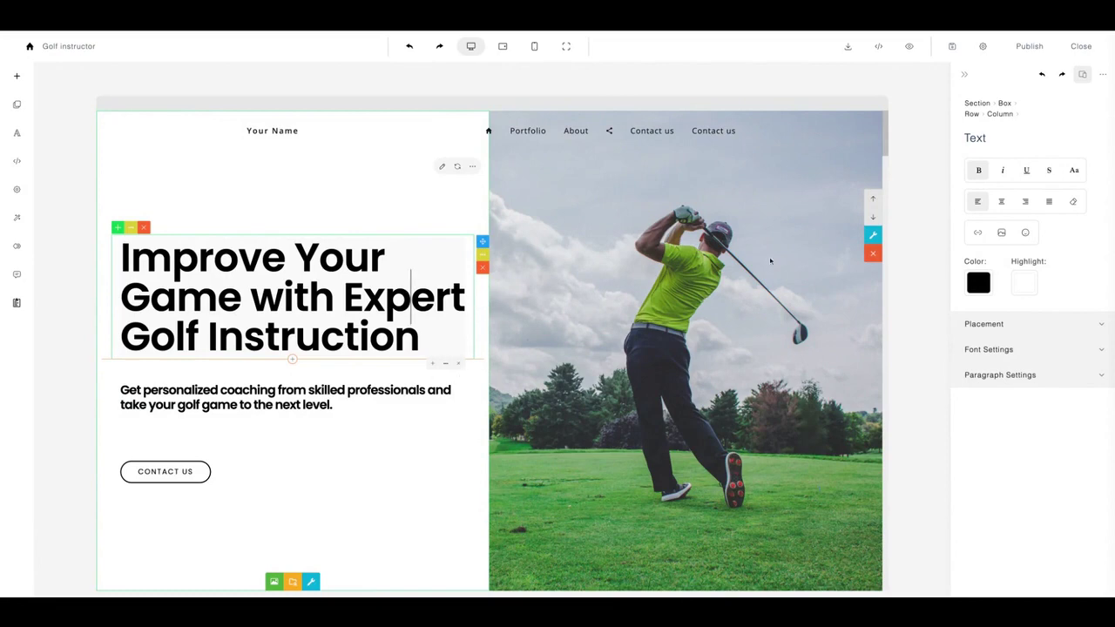
{"action": "left_click", "coordinate": [998, 326]}
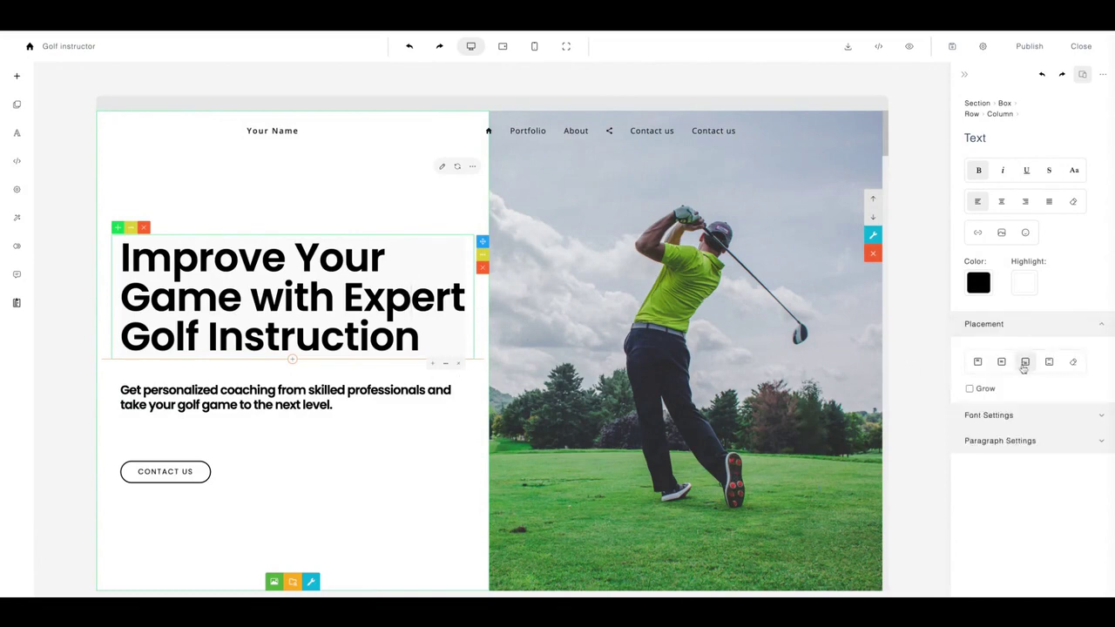
{"action": "left_click", "coordinate": [991, 414]}
{"action": "scroll", "coordinate": [992, 416], "scroll_direction": "down", "scroll_amount": 2}
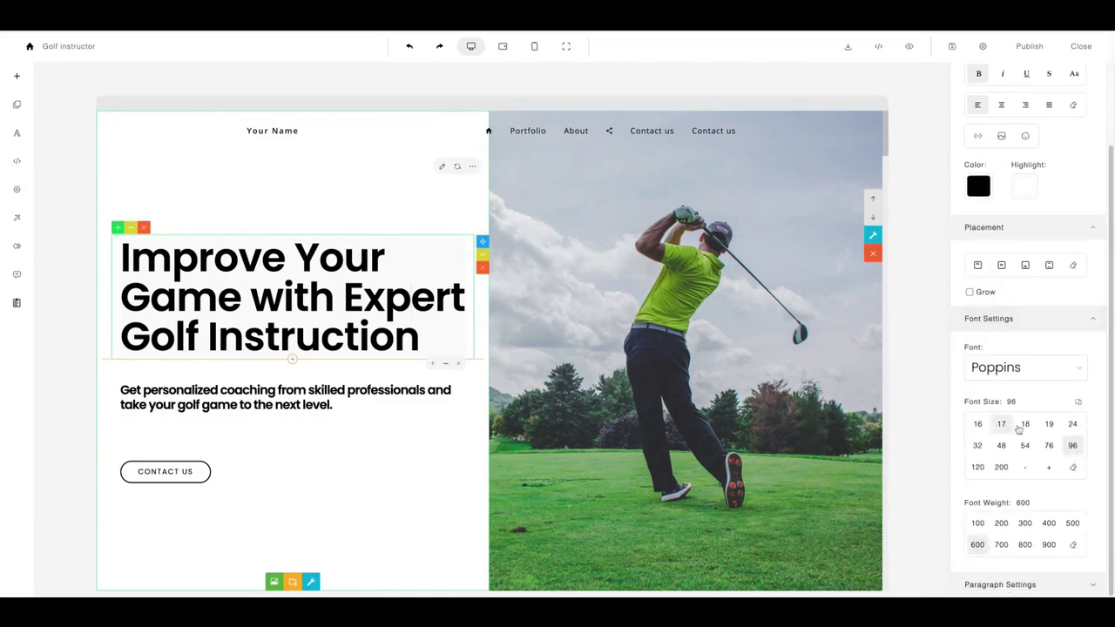
{"action": "left_click", "coordinate": [1015, 584]}
{"action": "scroll", "coordinate": [1014, 575], "scroll_direction": "down", "scroll_amount": 3}
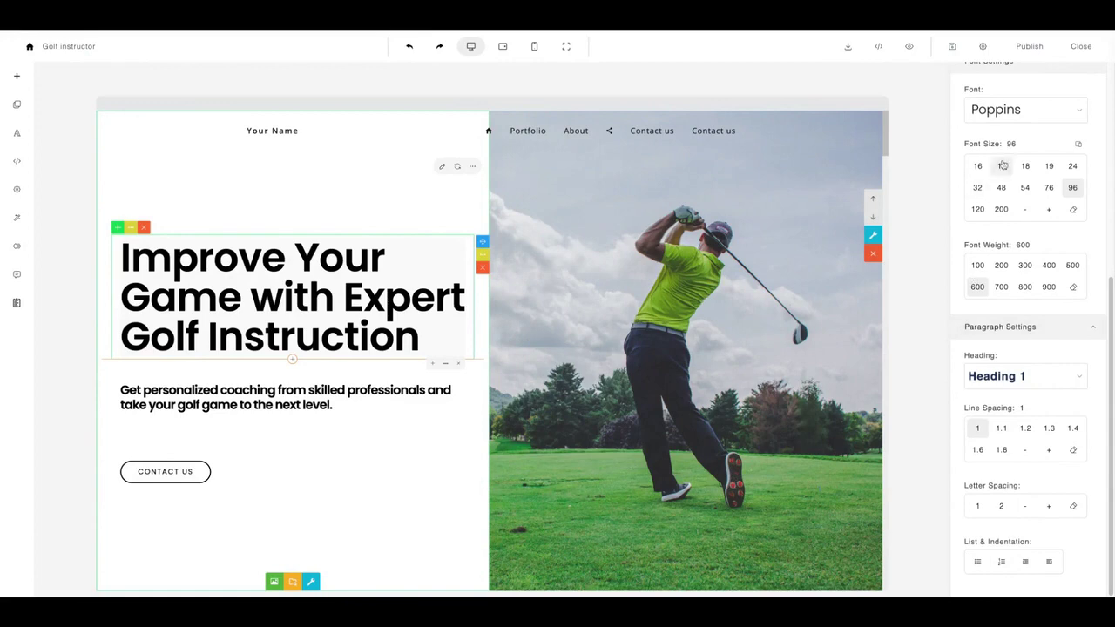
{"action": "scroll", "coordinate": [990, 174], "scroll_direction": "up", "scroll_amount": 5}
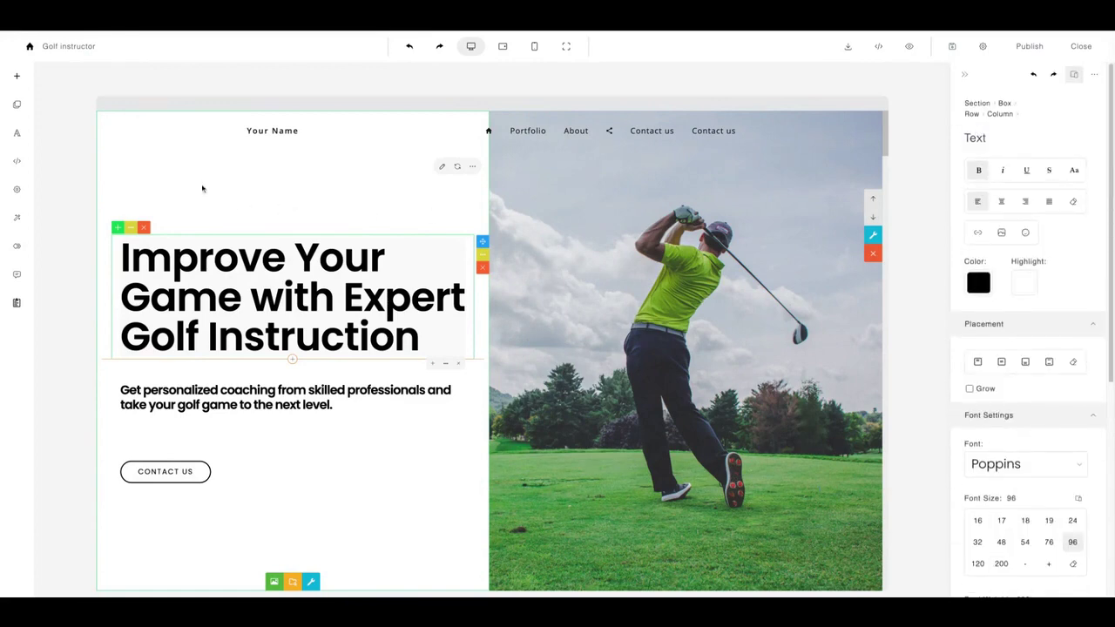
{"action": "left_click", "coordinate": [590, 242]}
{"action": "scroll", "coordinate": [740, 457], "scroll_direction": "down", "scroll_amount": 2}
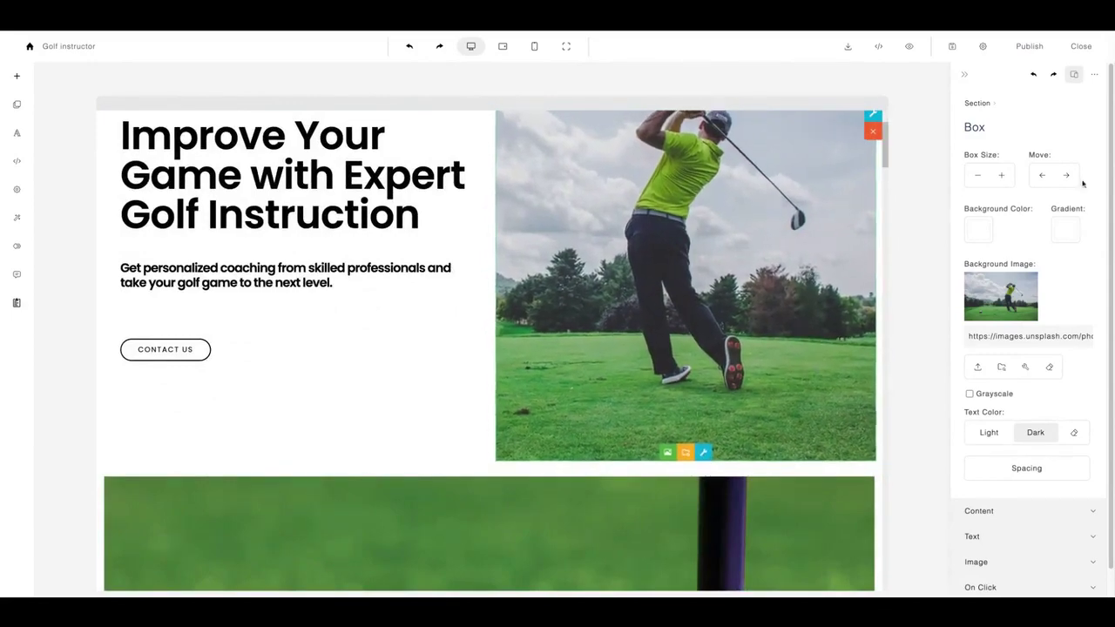
Step: Open the padding and margin settings of the "1. Master the Game: Learn from a Professional Golf Instructor" heading
{"action": "scroll", "coordinate": [424, 436], "scroll_direction": "down", "scroll_amount": 10}
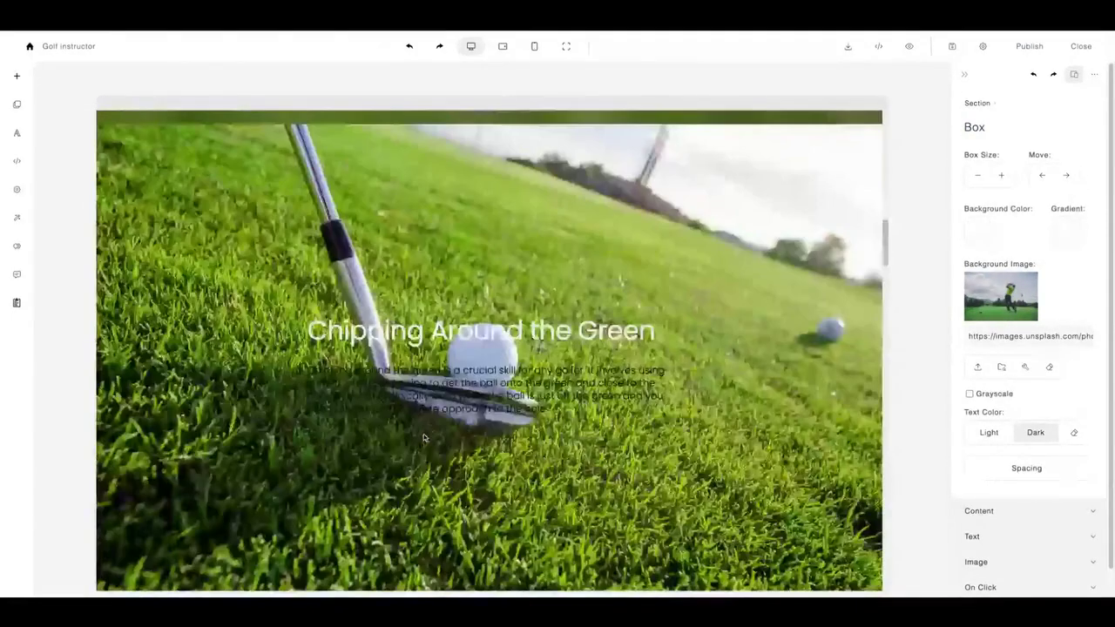
{"action": "scroll", "coordinate": [423, 434], "scroll_direction": "down", "scroll_amount": 10}
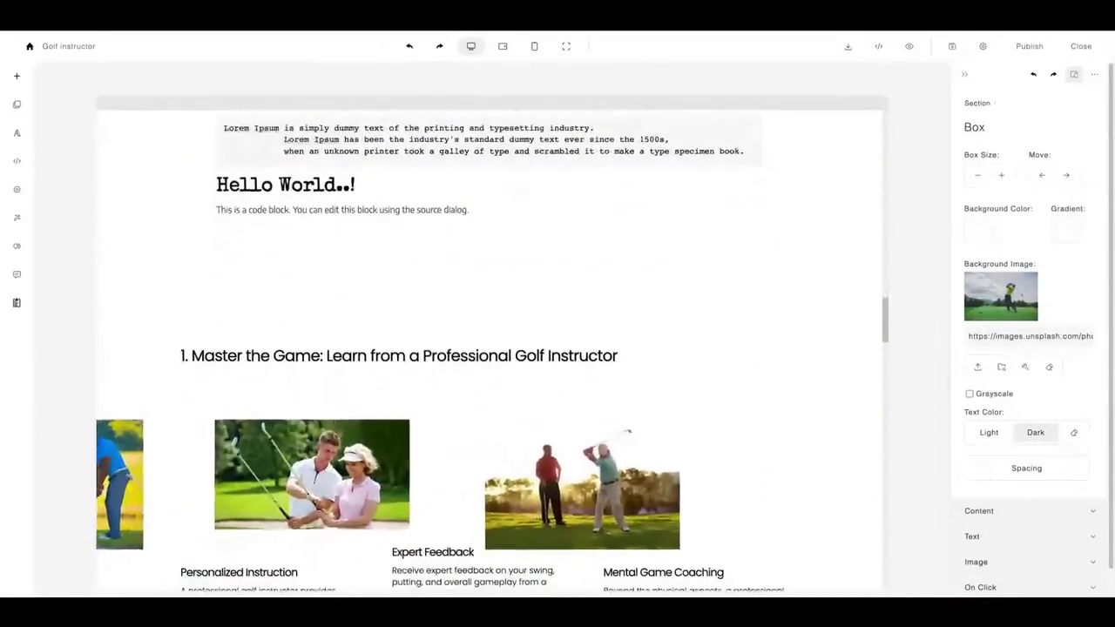
{"action": "left_click", "coordinate": [427, 355]}
{"action": "left_click", "coordinate": [763, 371]}
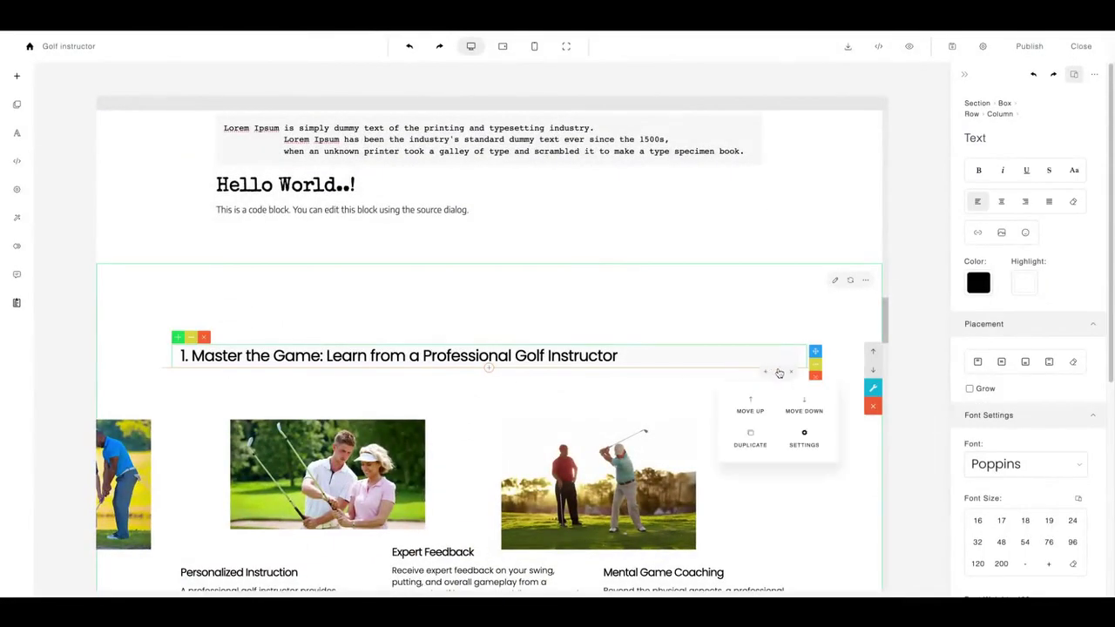
{"action": "left_click", "coordinate": [801, 439]}
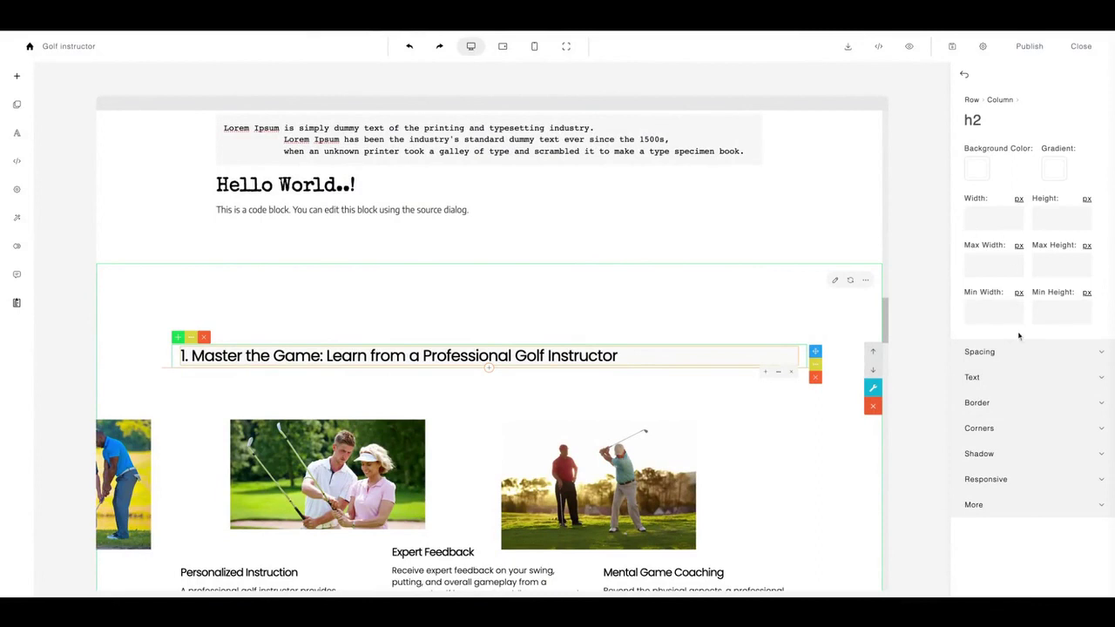
{"action": "left_click", "coordinate": [1019, 353]}
{"action": "scroll", "coordinate": [1015, 383], "scroll_direction": "down", "scroll_amount": 2}
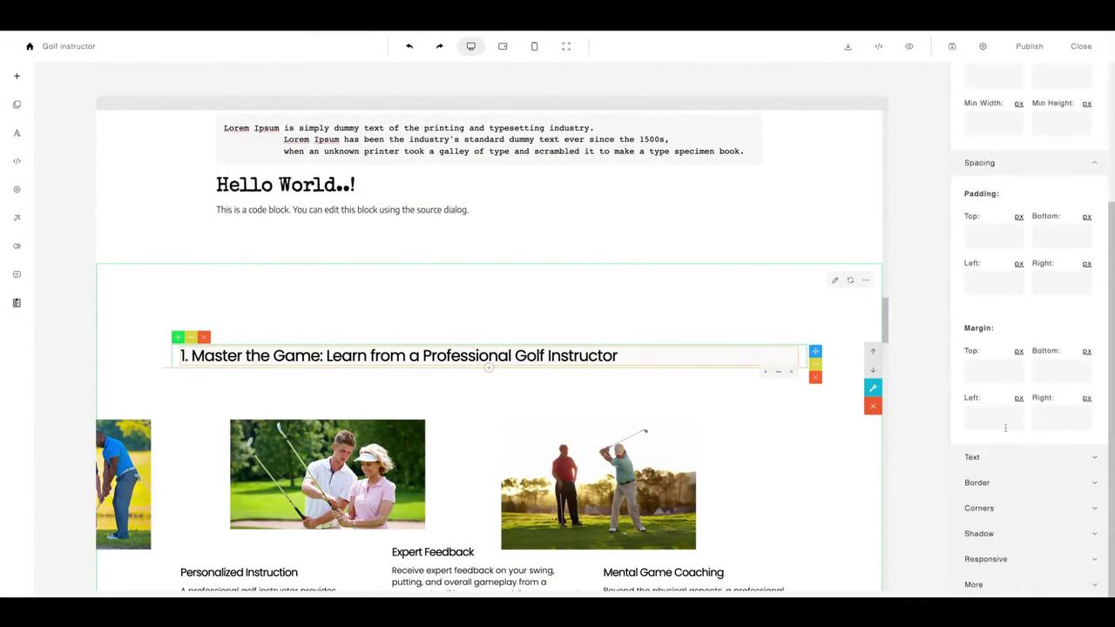
Step: Examine the text, border and corner settings of the "1. Master the Game: Learn from a Professional Golf Instructor" heading
{"action": "left_click", "coordinate": [1000, 459]}
{"action": "scroll", "coordinate": [1004, 461], "scroll_direction": "down", "scroll_amount": 3}
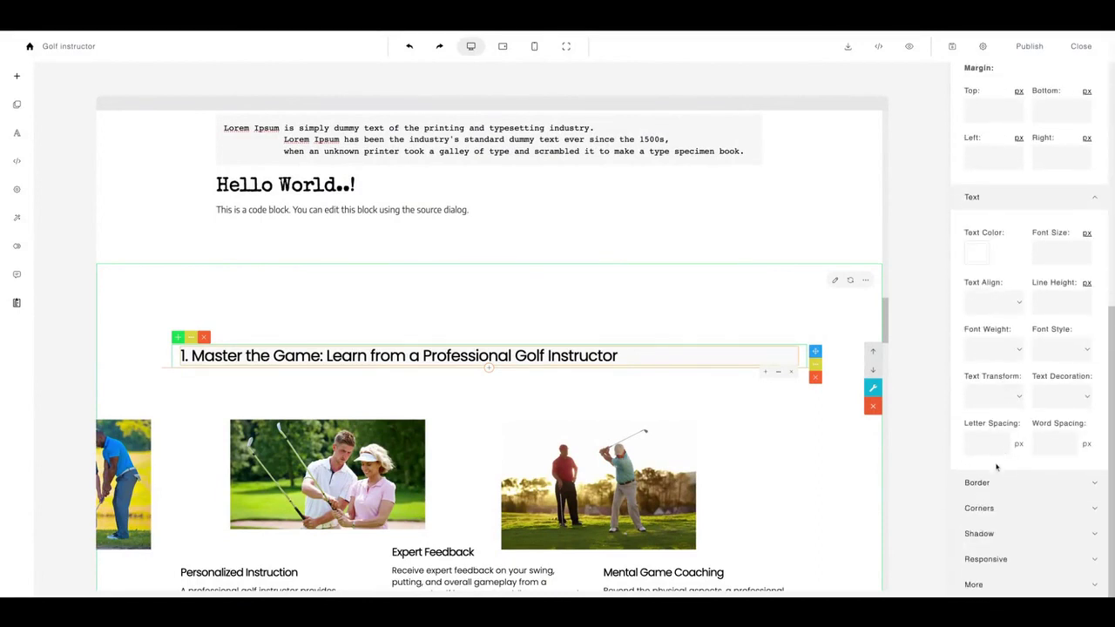
{"action": "left_click", "coordinate": [991, 486]}
{"action": "scroll", "coordinate": [1008, 349], "scroll_direction": "down", "scroll_amount": 3}
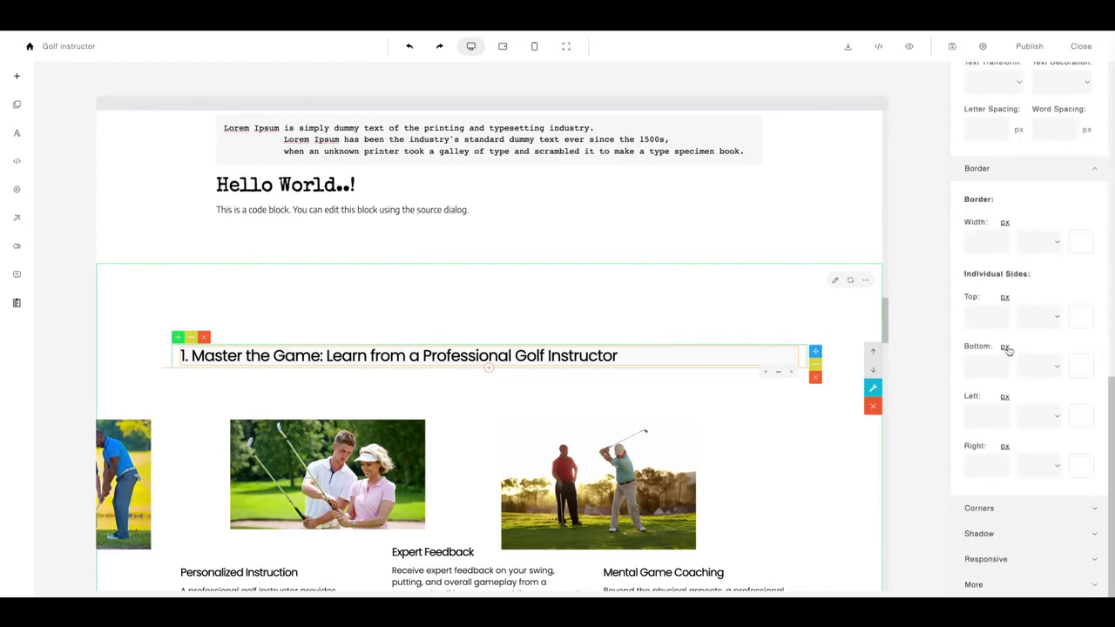
{"action": "left_click", "coordinate": [981, 512]}
{"action": "scroll", "coordinate": [1013, 391], "scroll_direction": "down", "scroll_amount": 2}
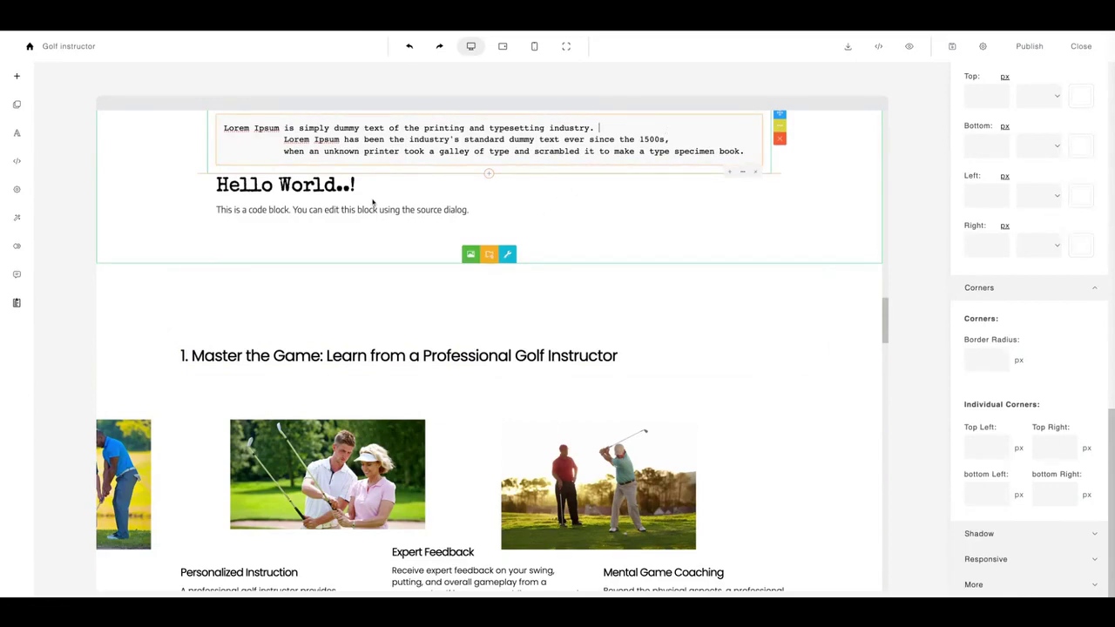
Step: Select the section containing the "Hello World..!" code block and look back over the page up to the golf ball photo
{"action": "left_click", "coordinate": [256, 241]}
{"action": "scroll", "coordinate": [261, 240], "scroll_direction": "up", "scroll_amount": 10}
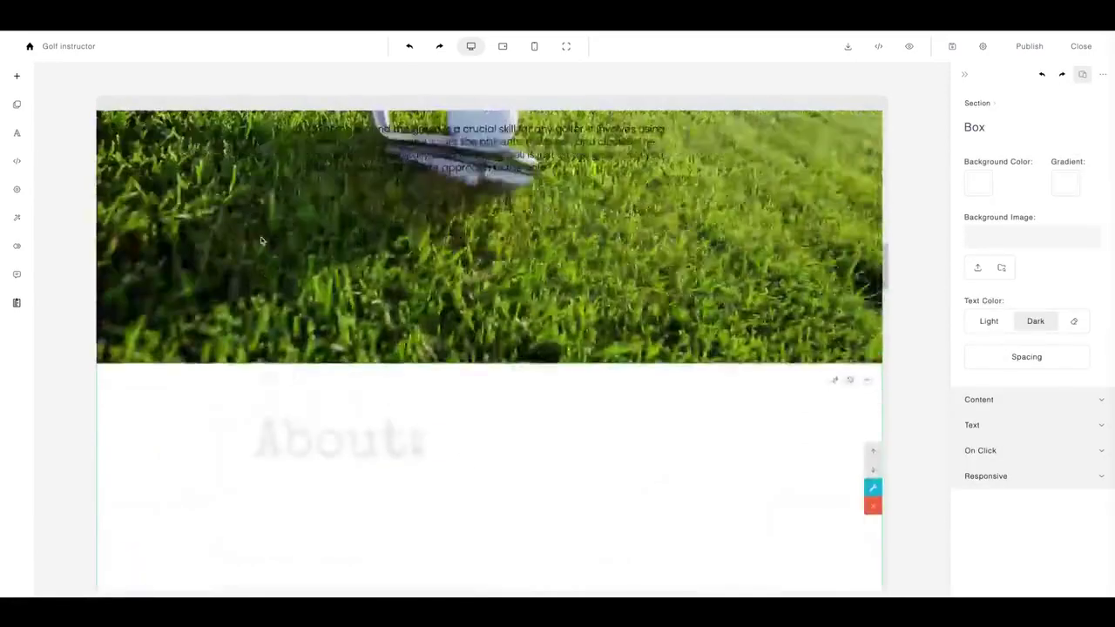
{"action": "scroll", "coordinate": [263, 236], "scroll_direction": "up", "scroll_amount": 5}
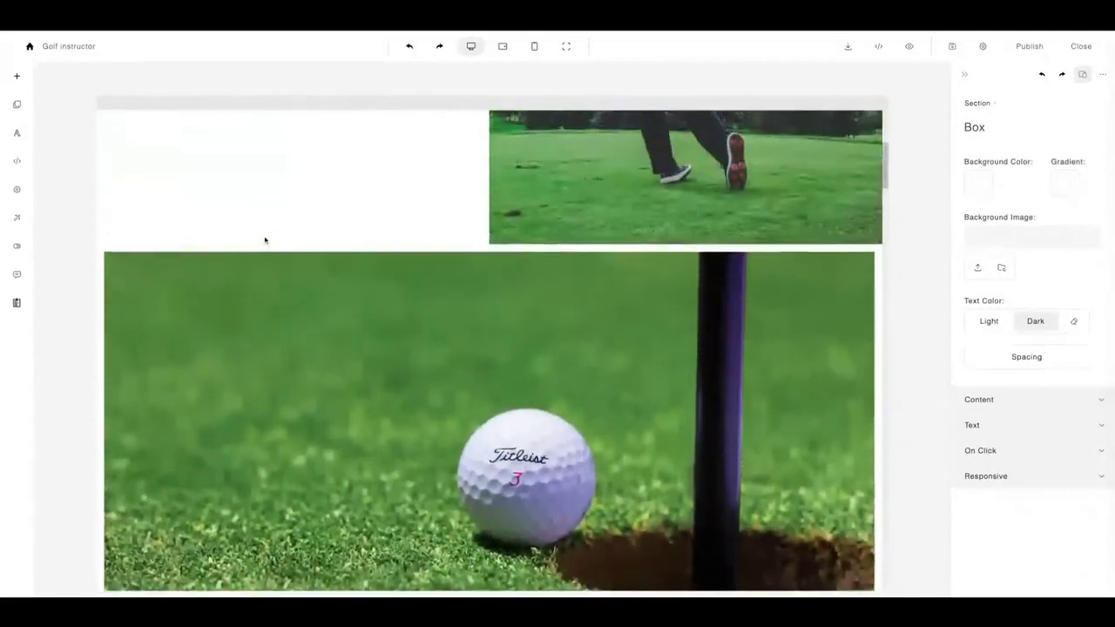
{"action": "scroll", "coordinate": [265, 240], "scroll_direction": "up", "scroll_amount": 1}
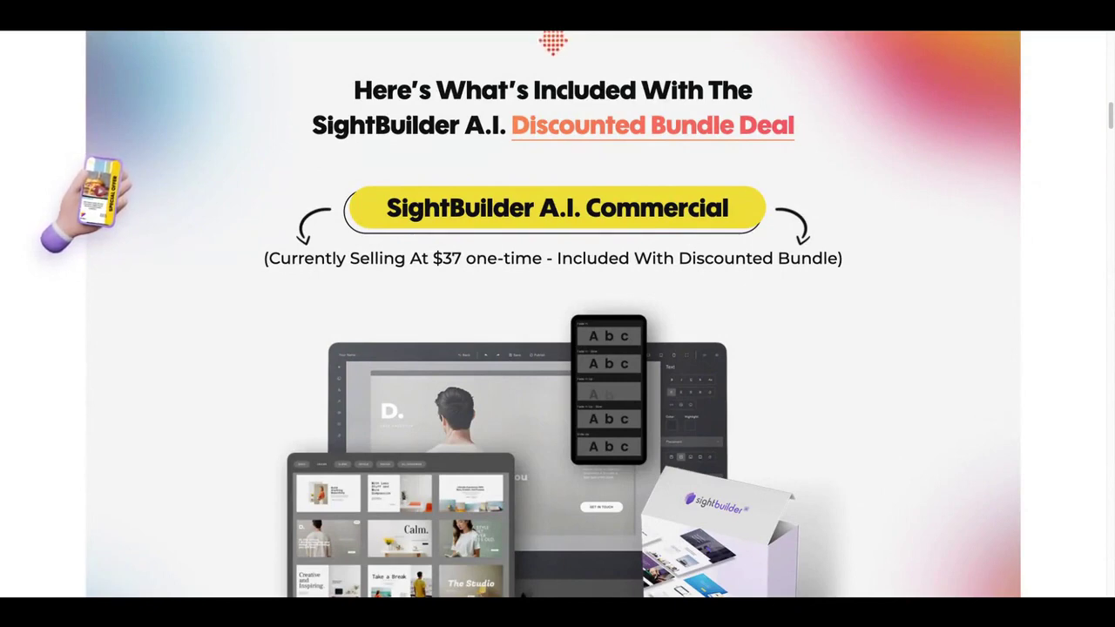
Step: Examine the SightBuilder A.I. Commercial offer and its full feature list on the discounted bundle sales page
{"action": "scroll", "coordinate": [100, 274], "scroll_direction": "down", "scroll_amount": 2}
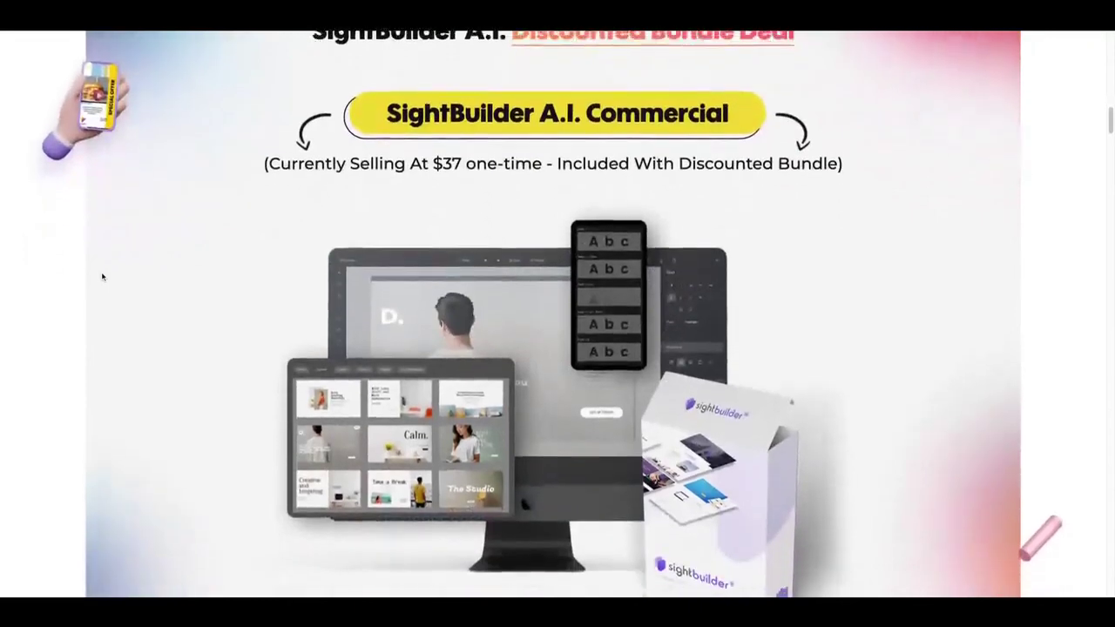
{"action": "scroll", "coordinate": [101, 276], "scroll_direction": "down", "scroll_amount": 1}
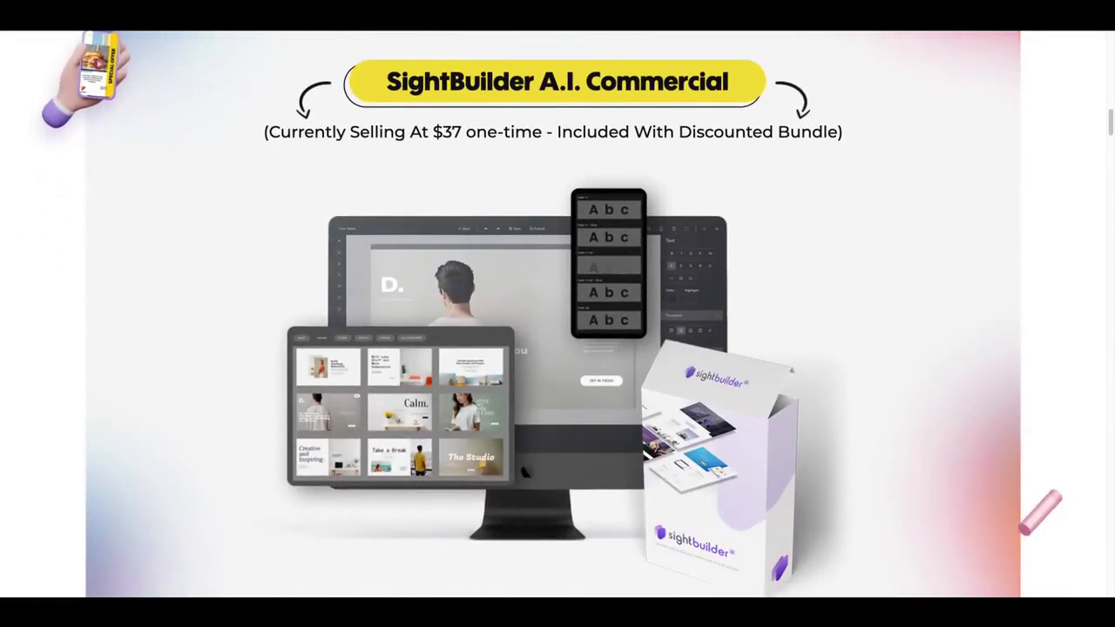
{"action": "scroll", "coordinate": [558, 313], "scroll_direction": "down", "scroll_amount": 1}
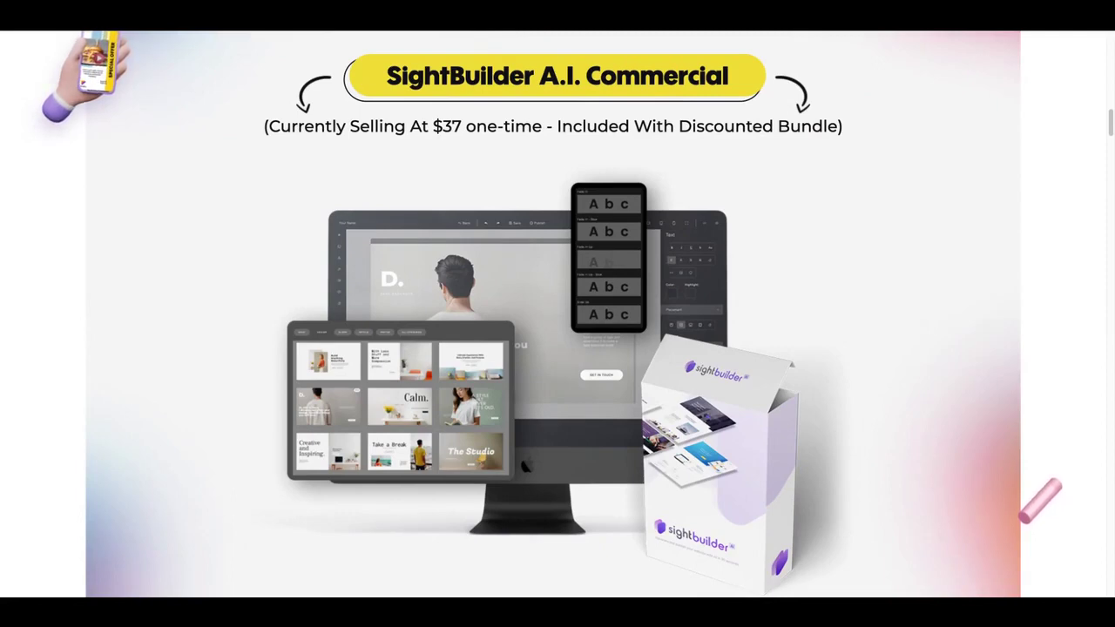
{"action": "scroll", "coordinate": [557, 313], "scroll_direction": "down", "scroll_amount": 5}
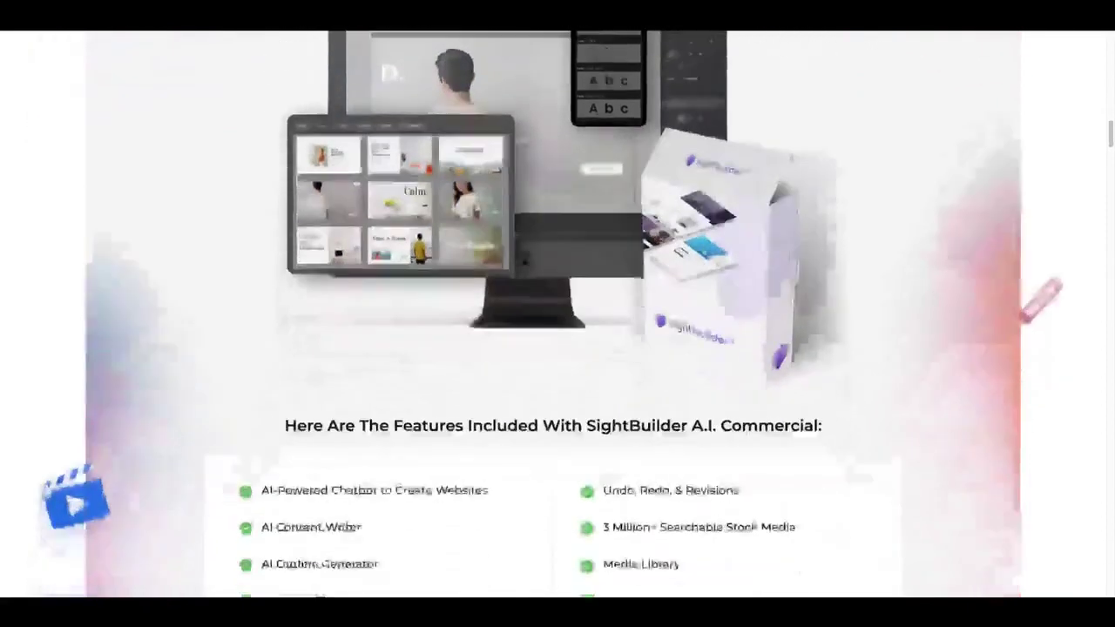
{"action": "scroll", "coordinate": [557, 313], "scroll_direction": "down", "scroll_amount": 3}
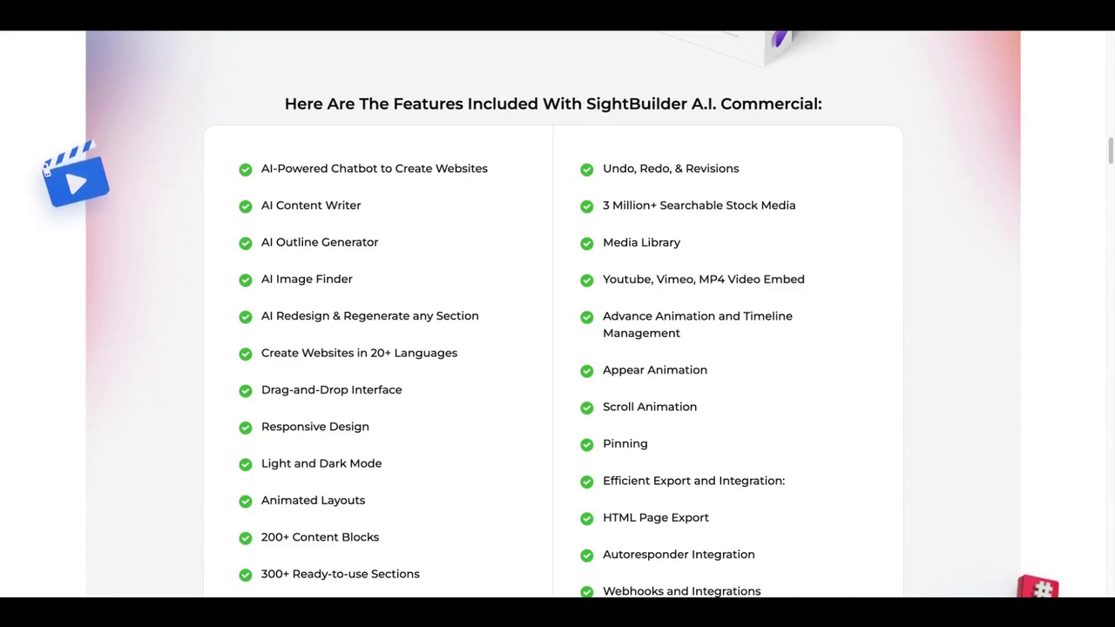
{"action": "scroll", "coordinate": [105, 287], "scroll_direction": "down", "scroll_amount": 2}
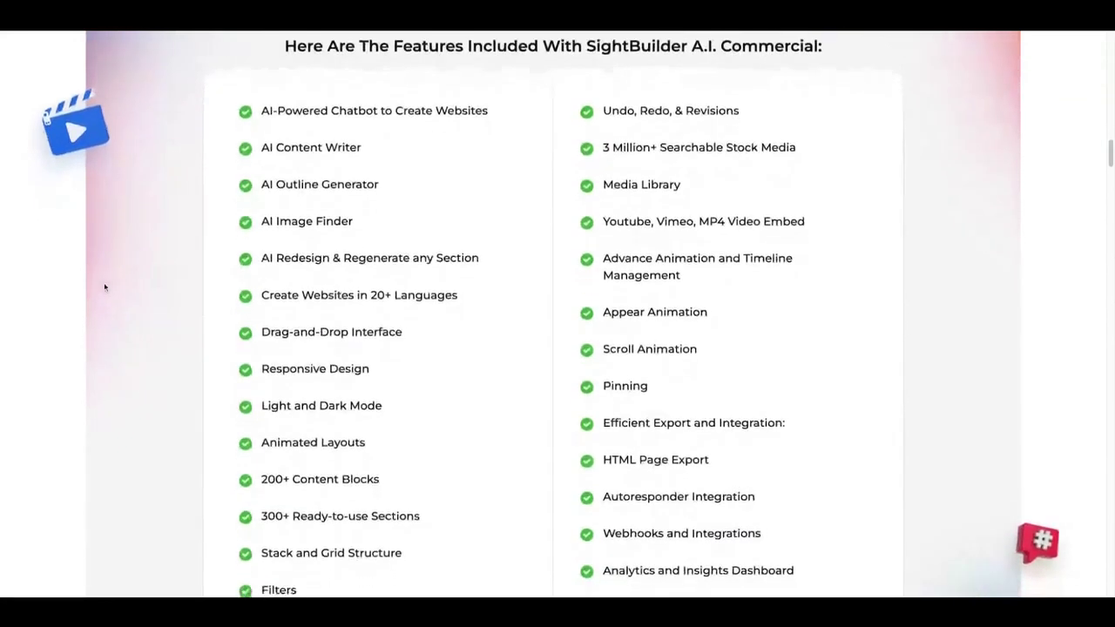
{"action": "scroll", "coordinate": [105, 286], "scroll_direction": "down", "scroll_amount": 3}
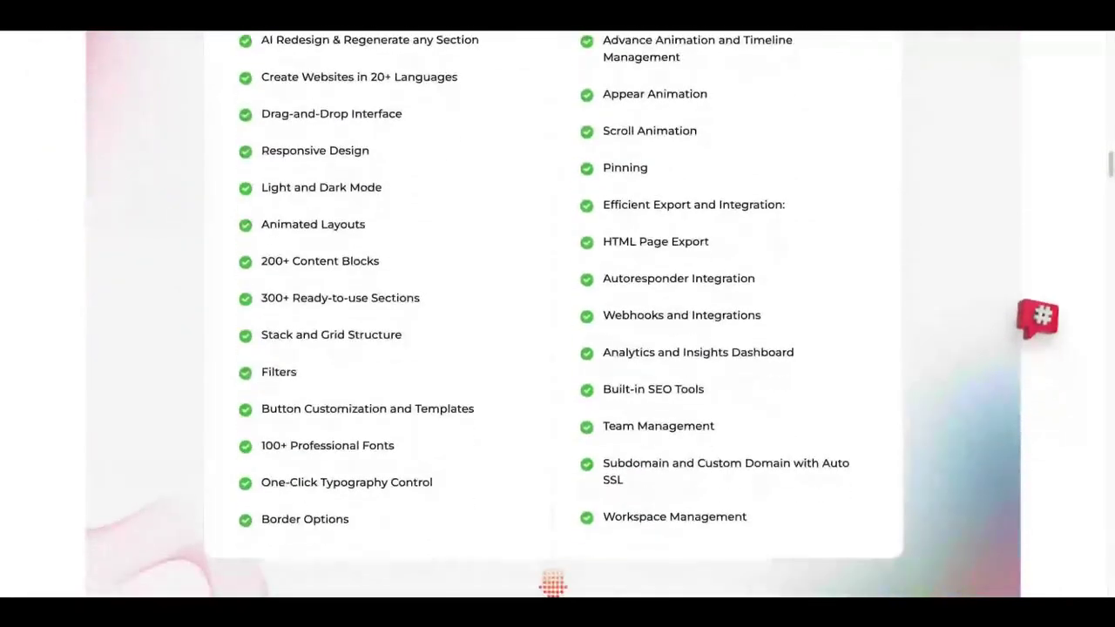
{"action": "scroll", "coordinate": [558, 314], "scroll_direction": "up", "scroll_amount": 4}
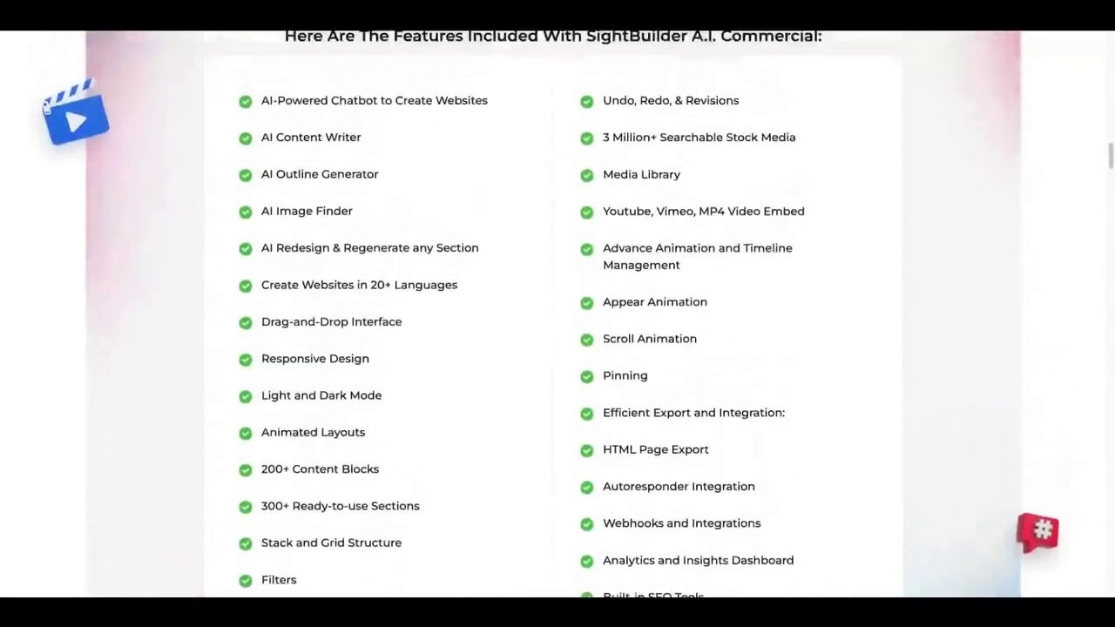
{"action": "scroll", "coordinate": [217, 268], "scroll_direction": "up", "scroll_amount": 1}
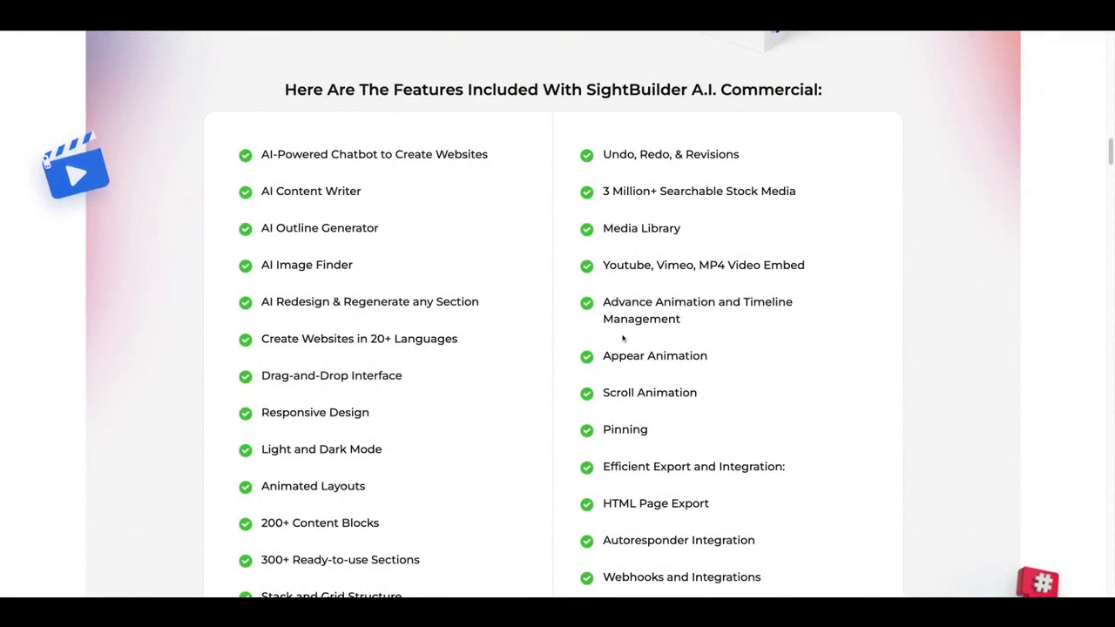
{"action": "scroll", "coordinate": [622, 338], "scroll_direction": "down", "scroll_amount": 3}
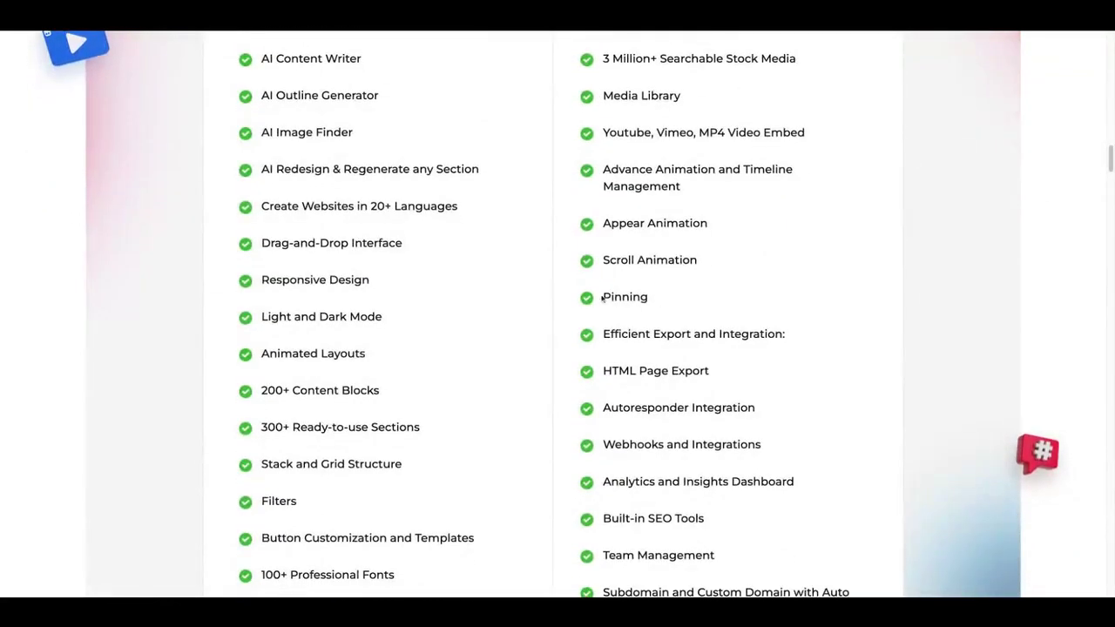
{"action": "scroll", "coordinate": [627, 285], "scroll_direction": "down", "scroll_amount": 1}
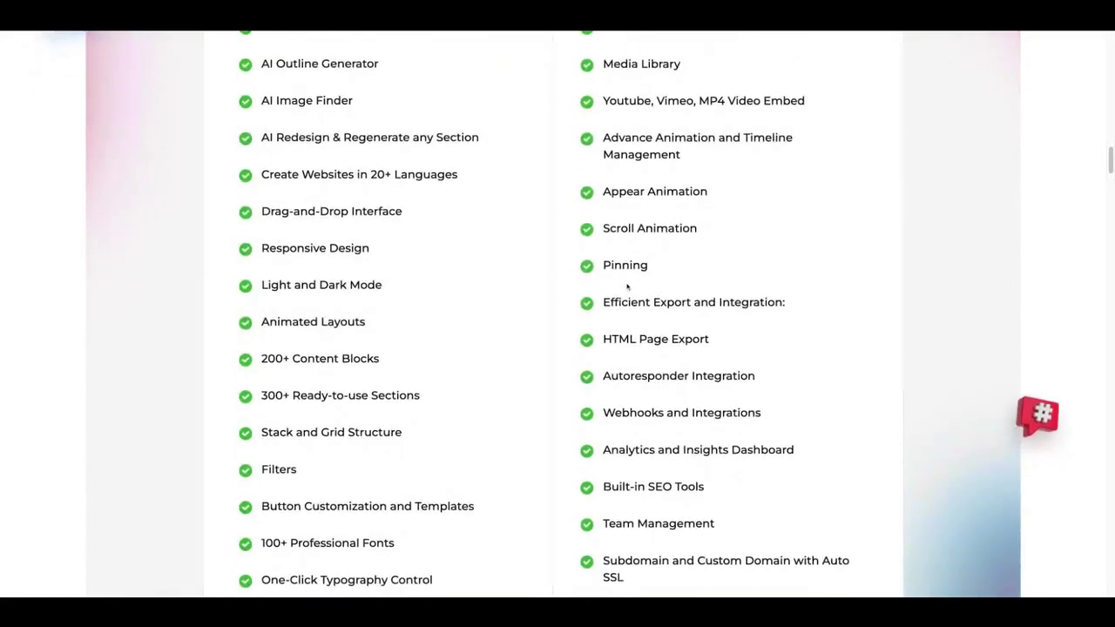
{"action": "scroll", "coordinate": [627, 286], "scroll_direction": "down", "scroll_amount": 2}
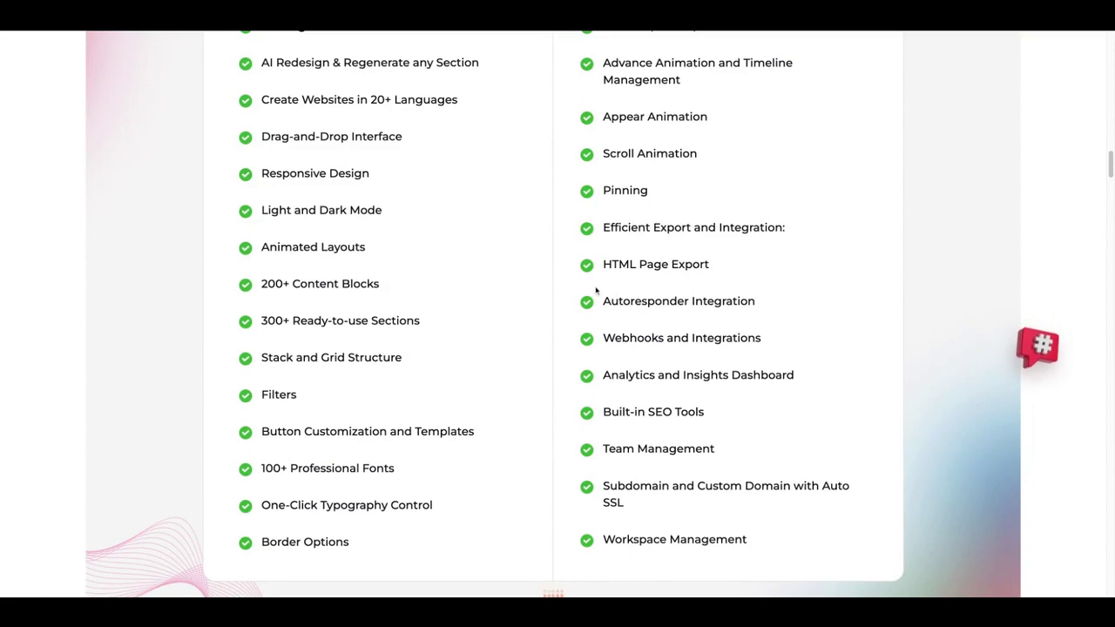
{"action": "scroll", "coordinate": [596, 290], "scroll_direction": "down", "scroll_amount": 1}
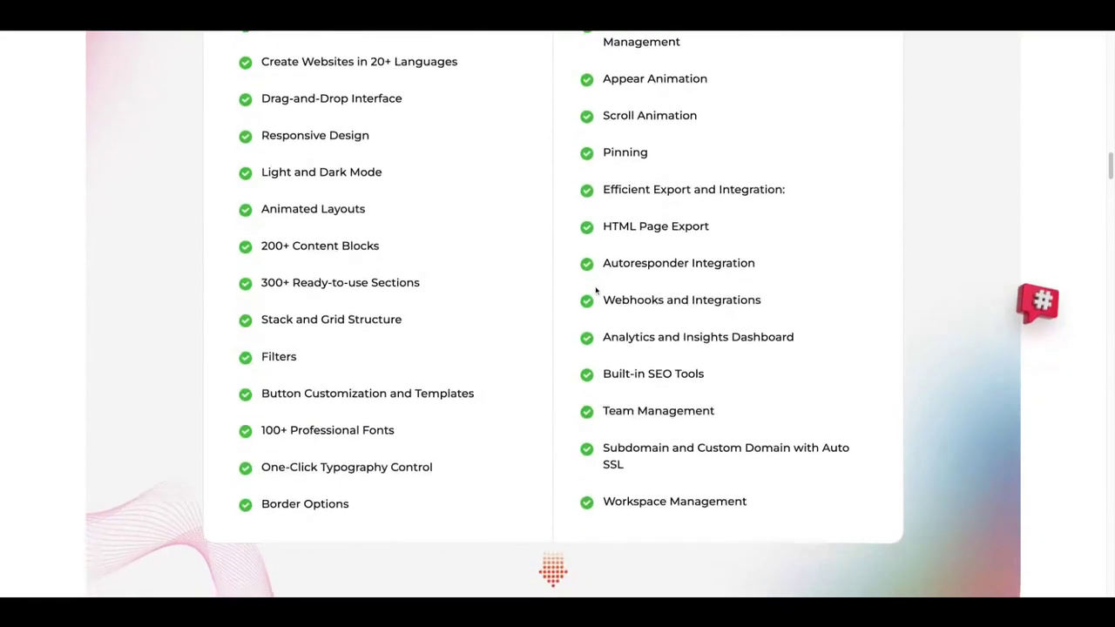
{"action": "scroll", "coordinate": [597, 290], "scroll_direction": "down", "scroll_amount": 1}
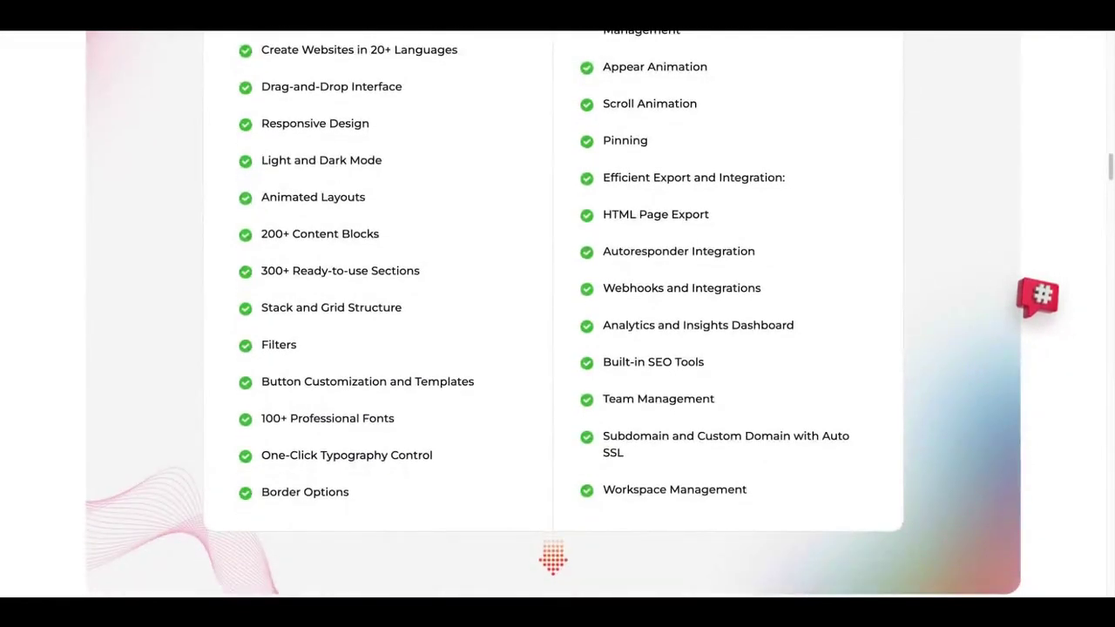
{"action": "scroll", "coordinate": [702, 194], "scroll_direction": "up", "scroll_amount": 1}
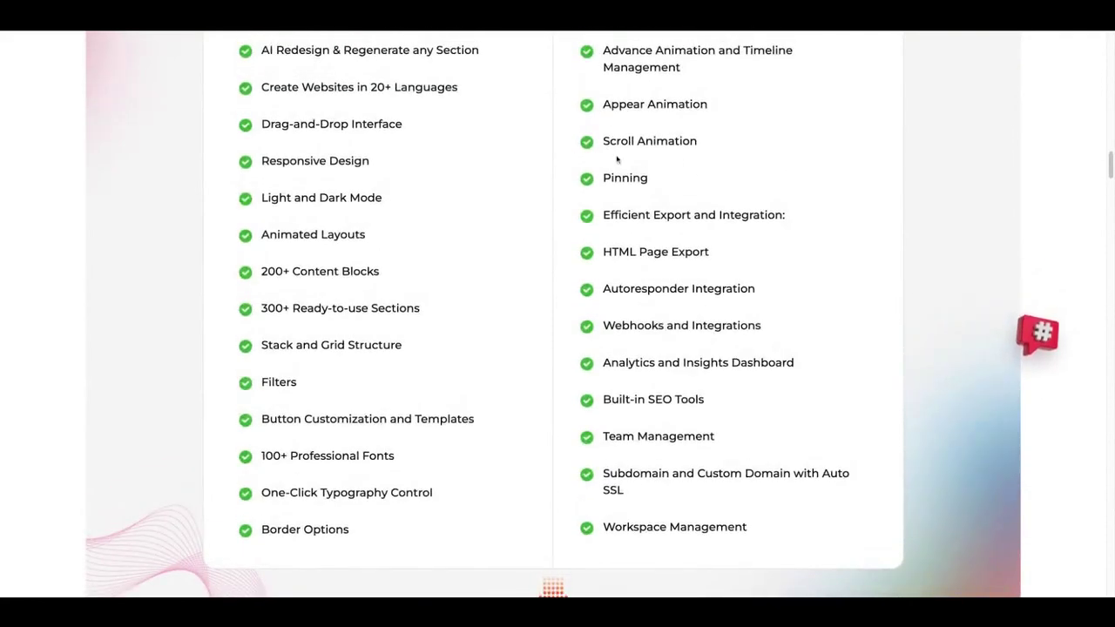
{"action": "scroll", "coordinate": [616, 160], "scroll_direction": "down", "scroll_amount": 3}
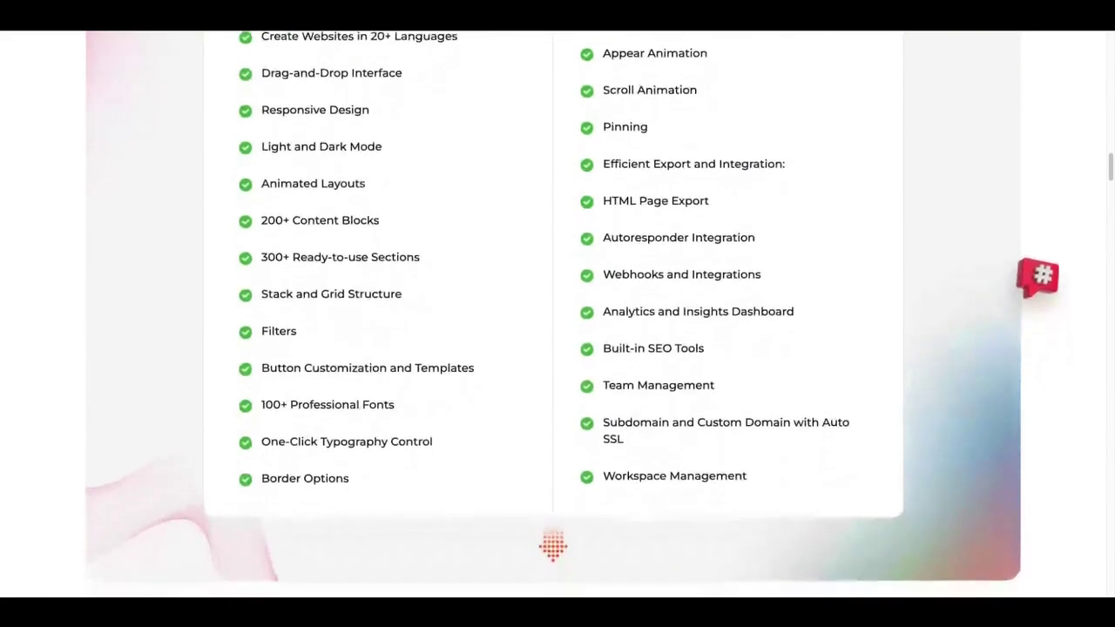
Step: Examine the features of Upgrade #1, SightBuilder A.I. Pro Unlimited, further along the bundle sales page
{"action": "scroll", "coordinate": [554, 313], "scroll_direction": "down", "scroll_amount": 6}
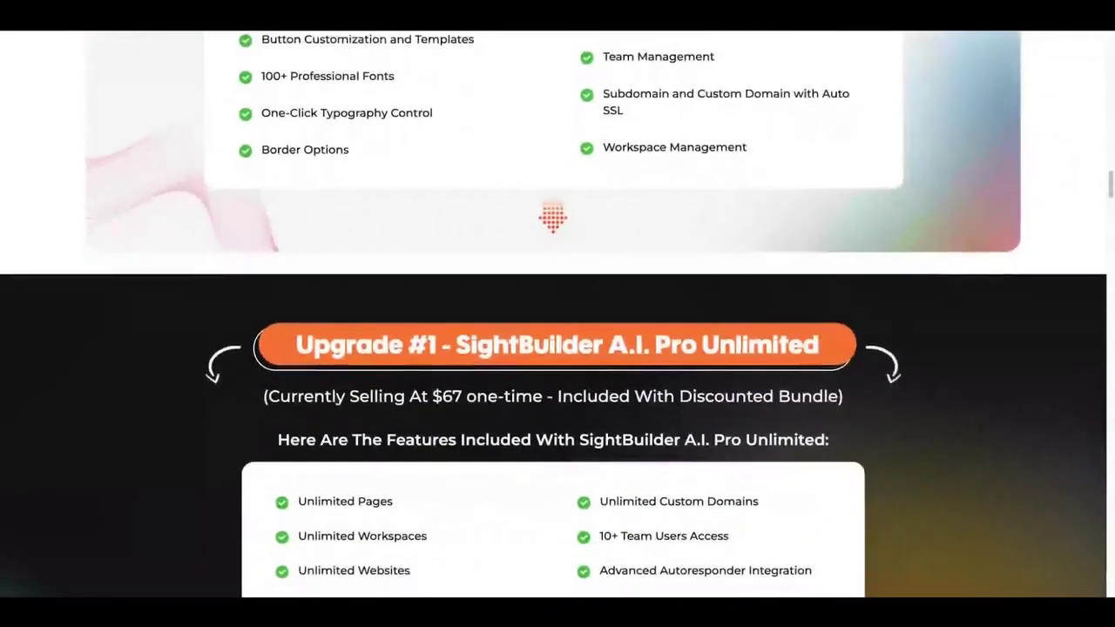
{"action": "scroll", "coordinate": [554, 313], "scroll_direction": "down", "scroll_amount": 3}
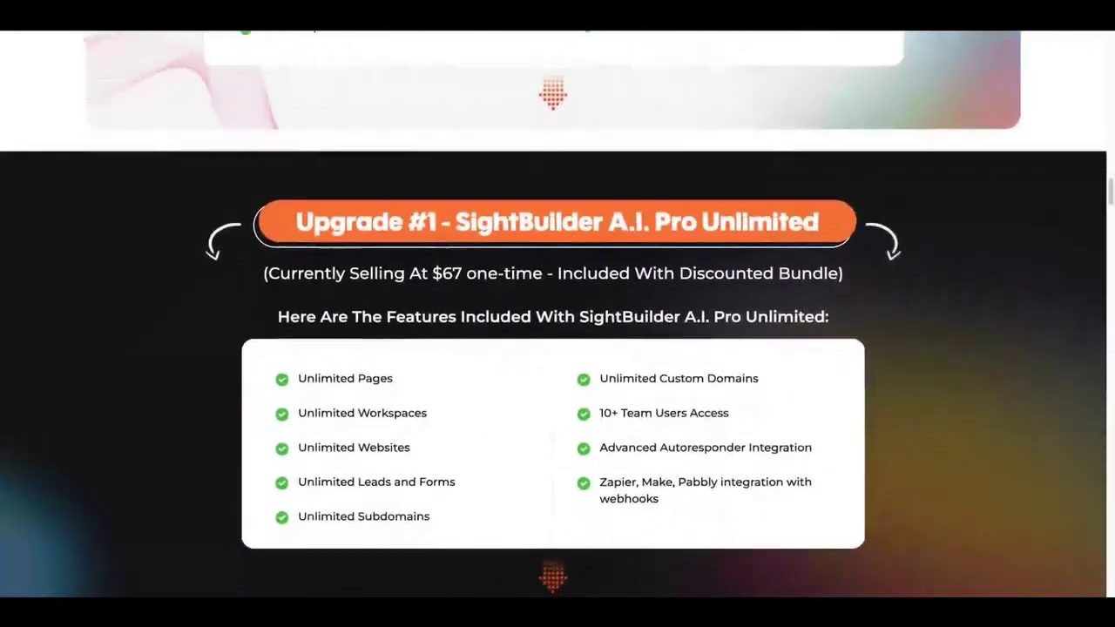
{"action": "scroll", "coordinate": [554, 313], "scroll_direction": "down", "scroll_amount": 1}
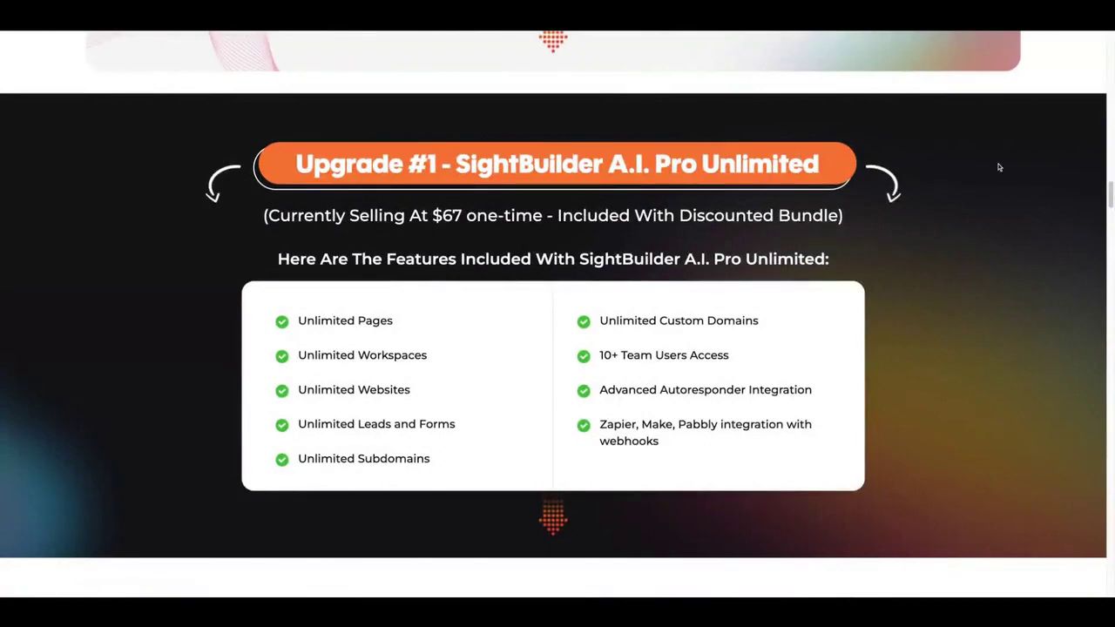
{"action": "scroll", "coordinate": [974, 186], "scroll_direction": "down", "scroll_amount": 1}
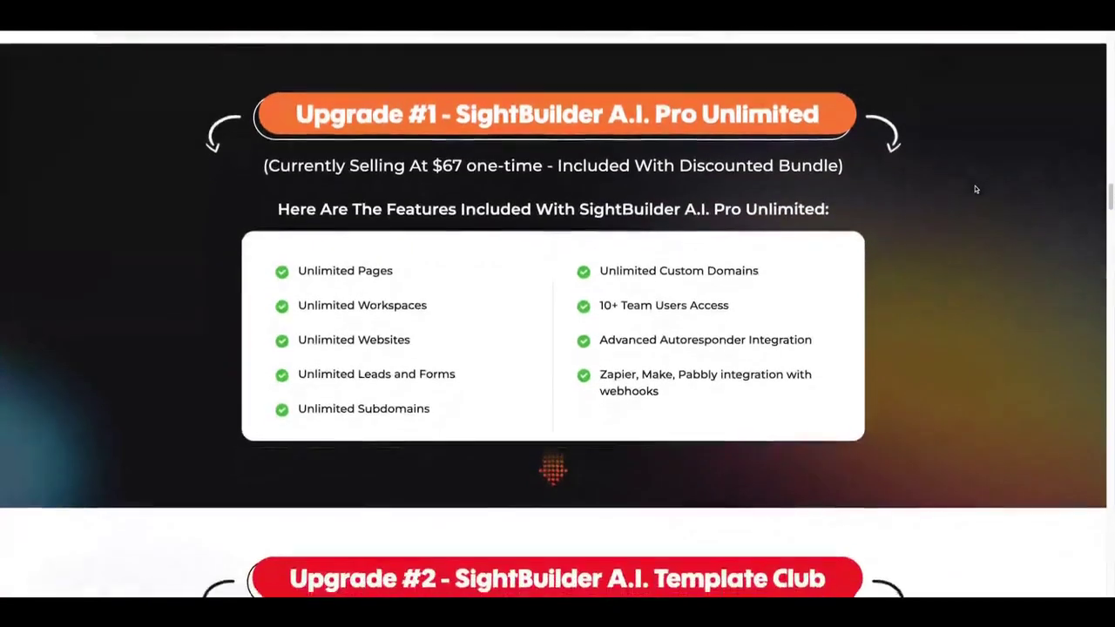